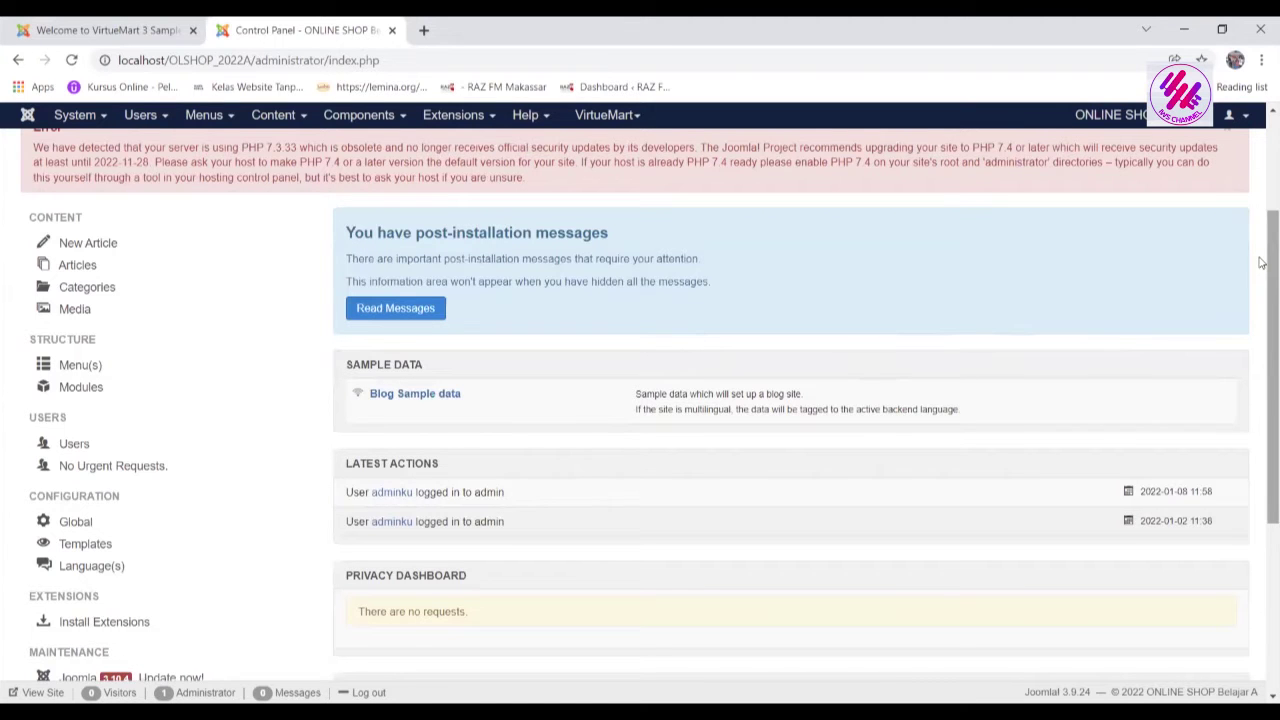
Review the VirtueMart options in the administrator and the sample products on the shop's front page
drag(1262, 274, 1262, 132)
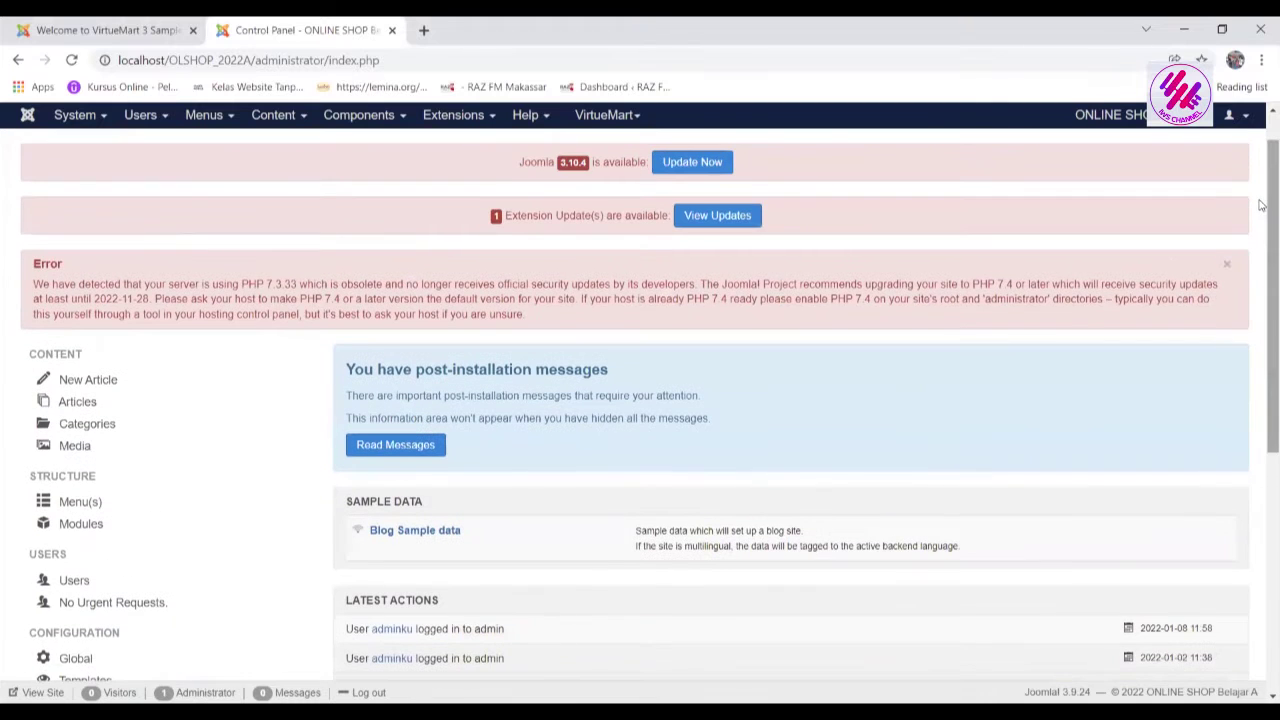
click(637, 122)
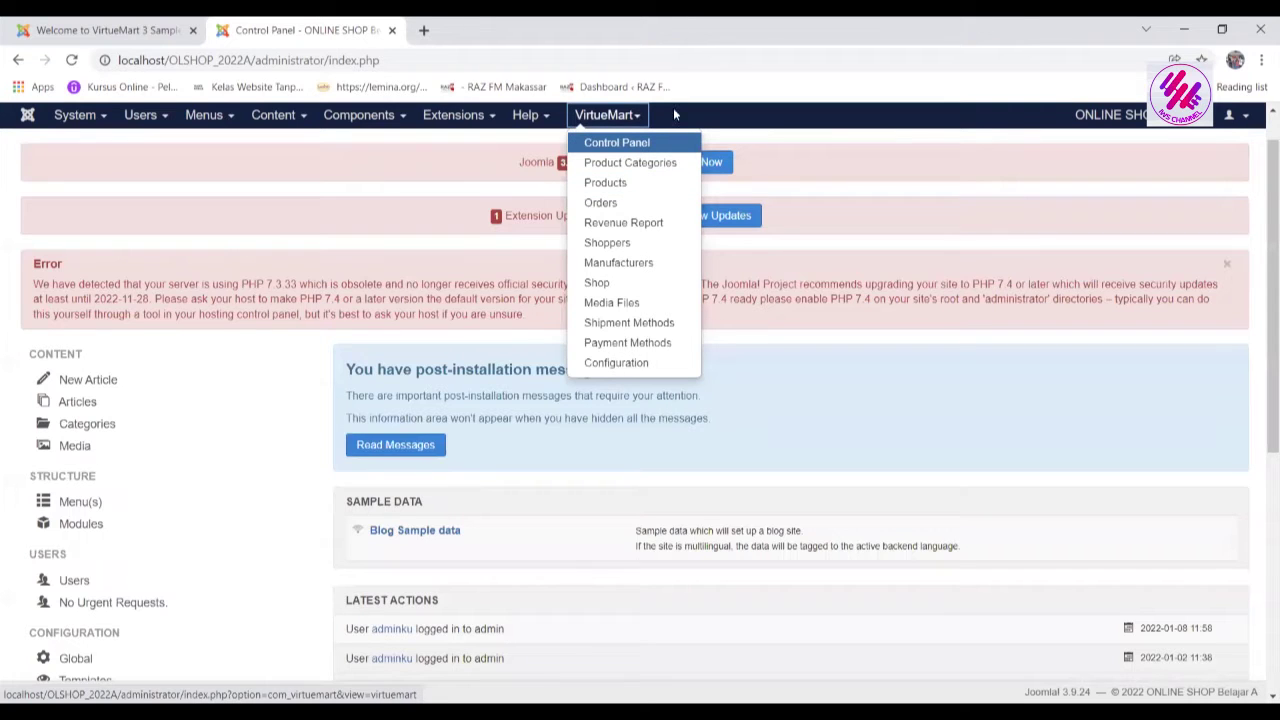
click(138, 22)
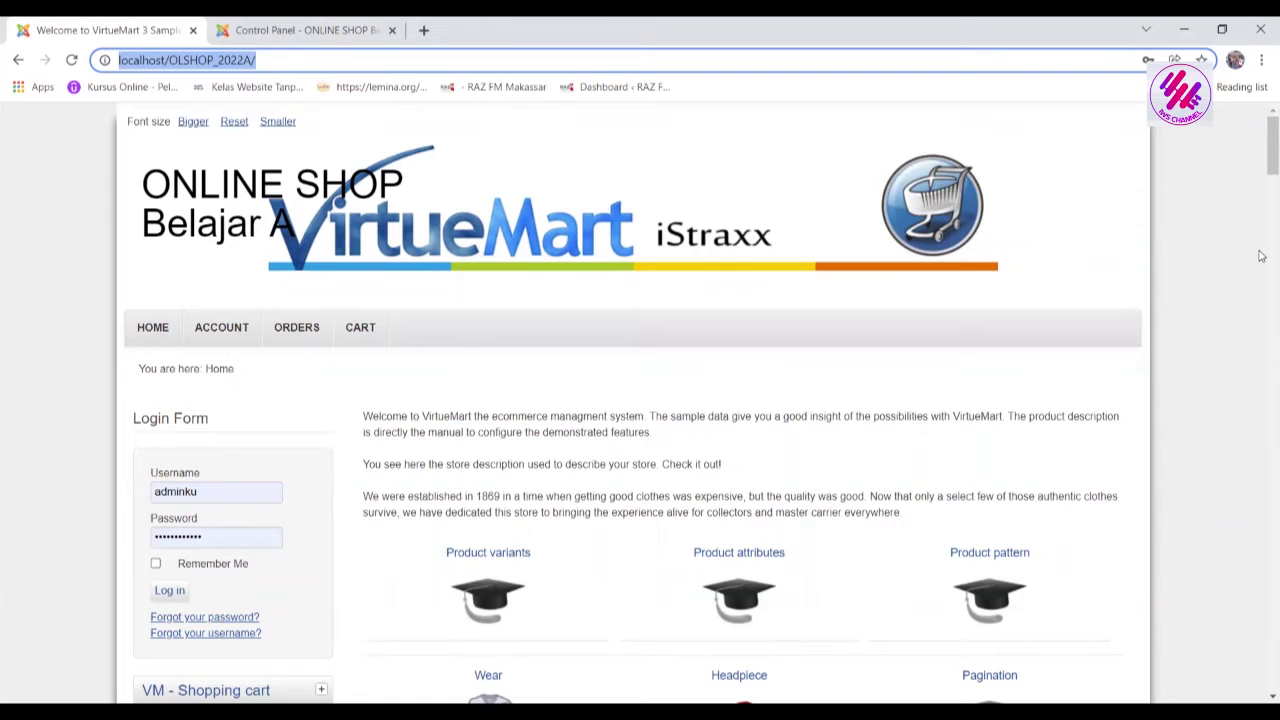
scroll(1261, 256, down, 15)
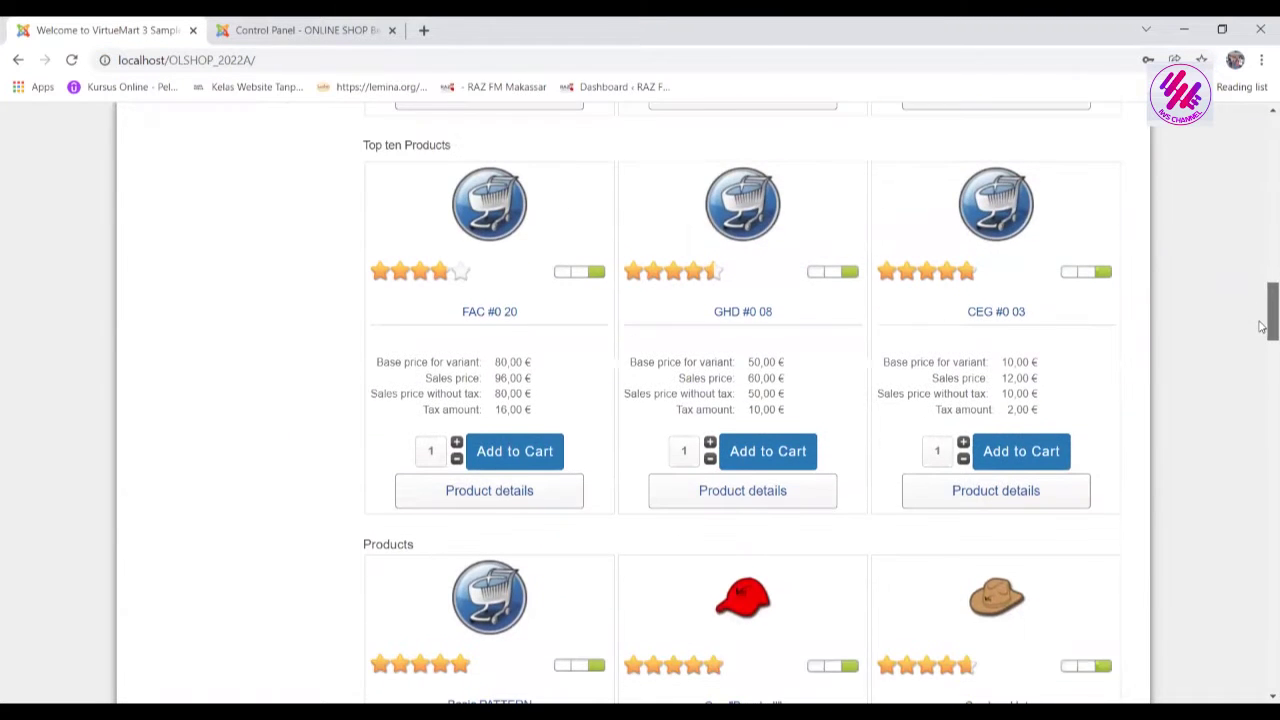
drag(1261, 326, 1261, 110)
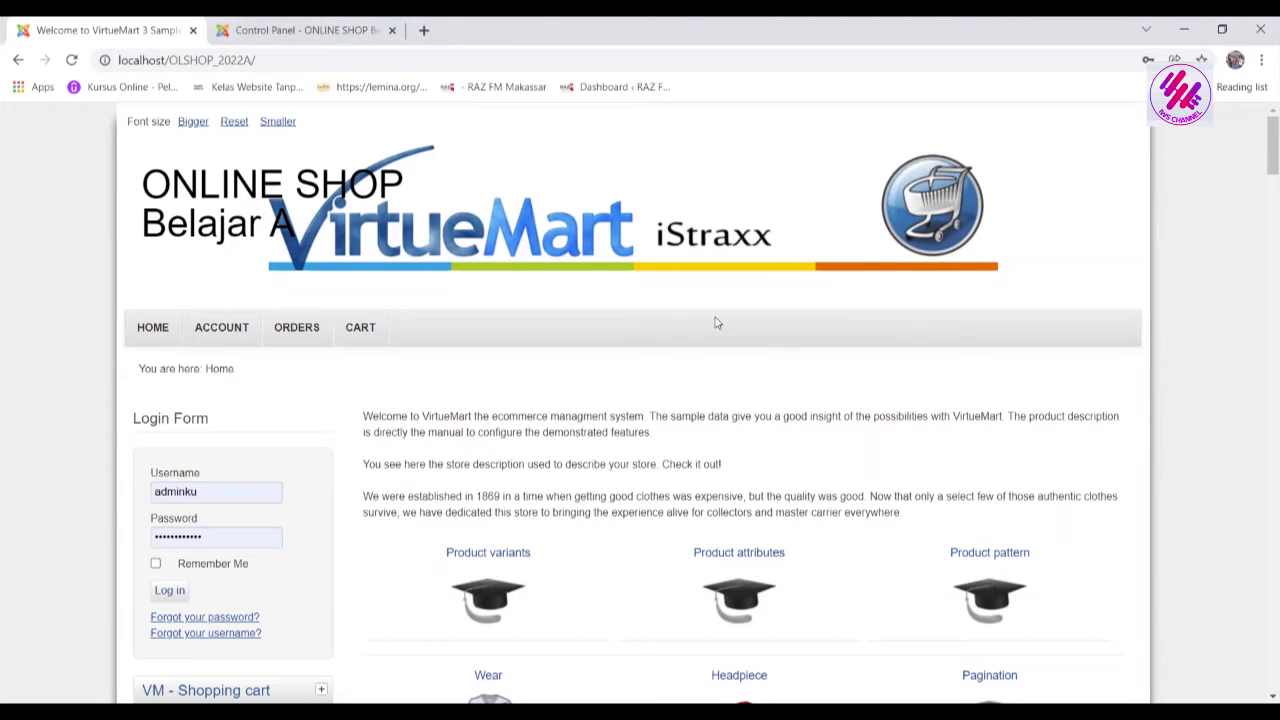
Open the site modules list in the administrator and compare it with the modules on the shop's front page
click(293, 30)
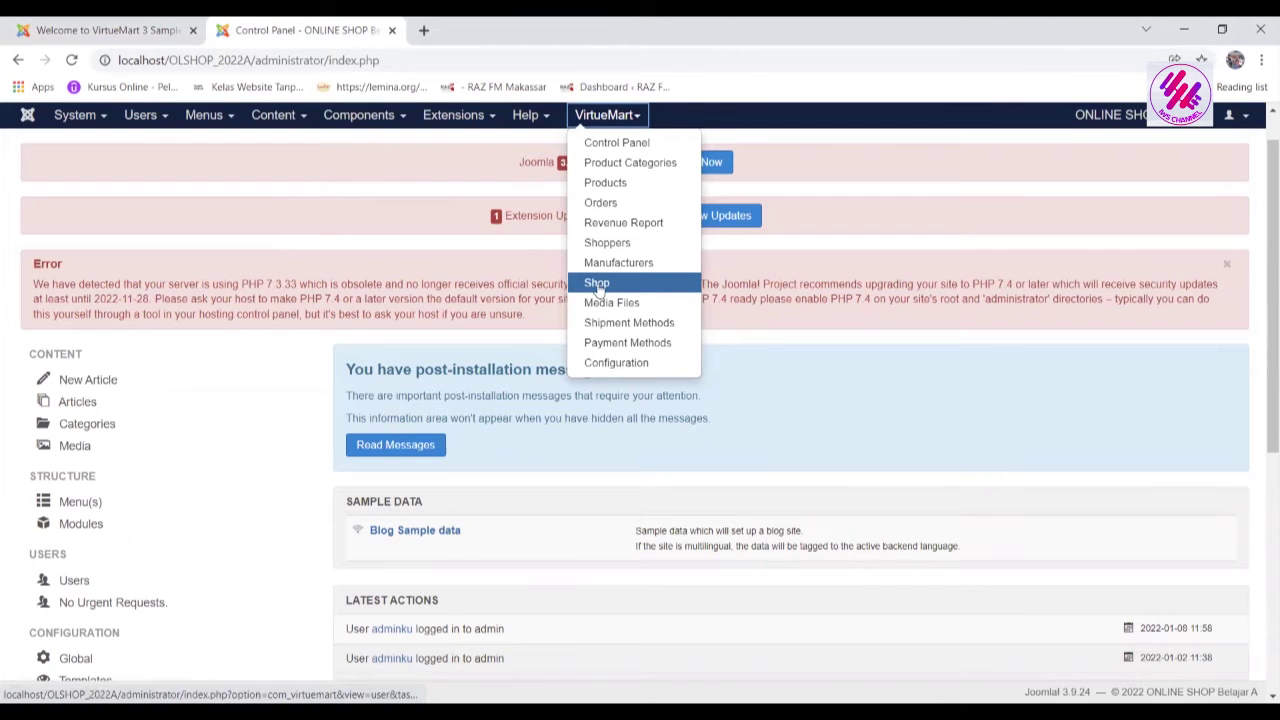
click(106, 524)
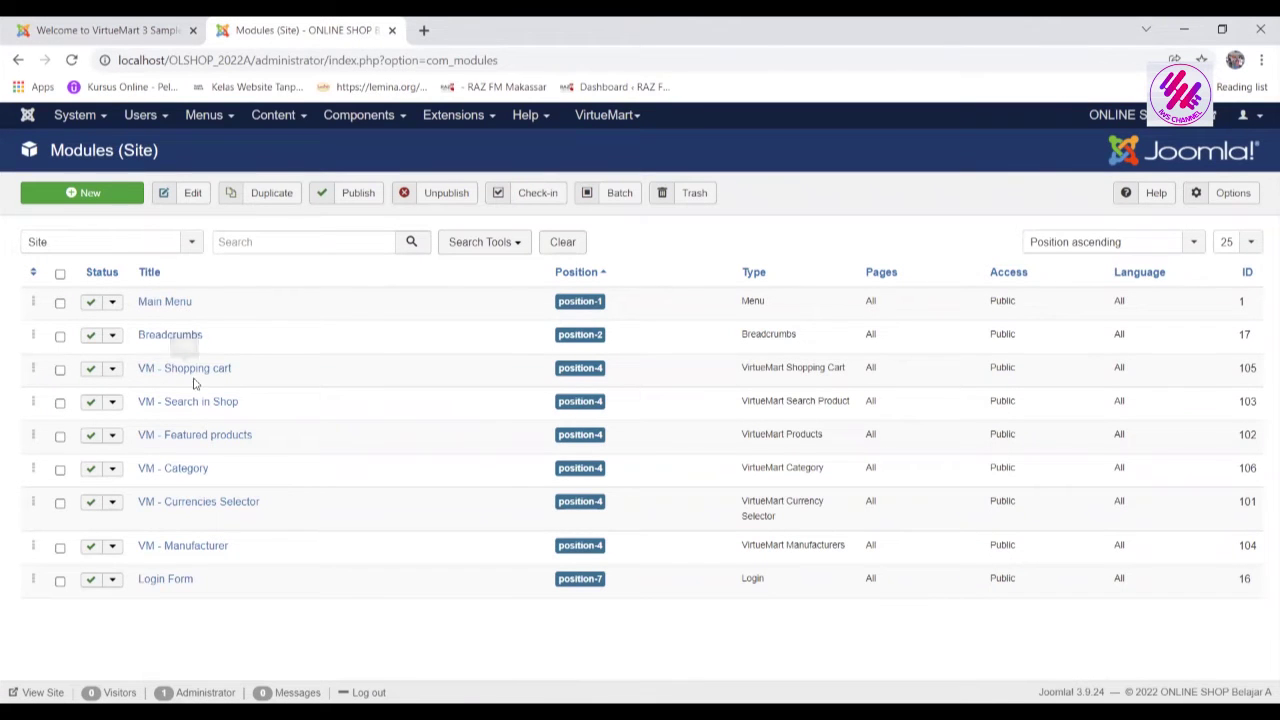
click(122, 22)
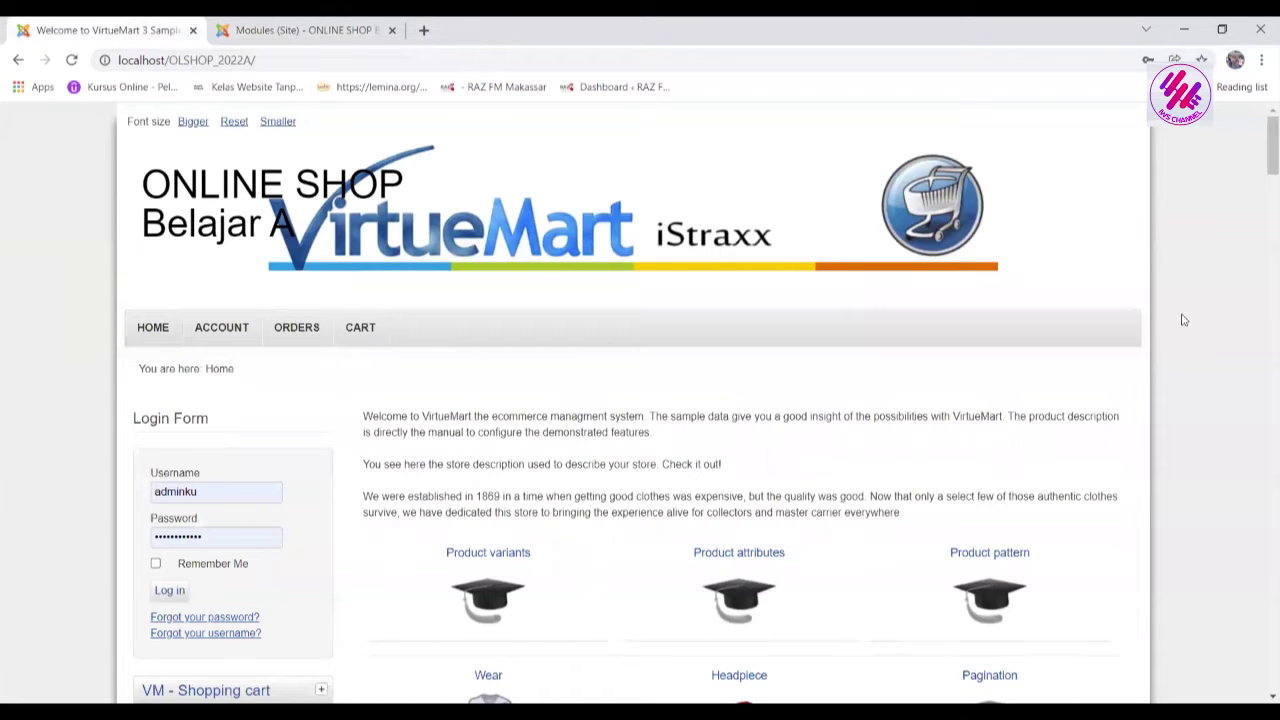
scroll(1262, 170, down, 4)
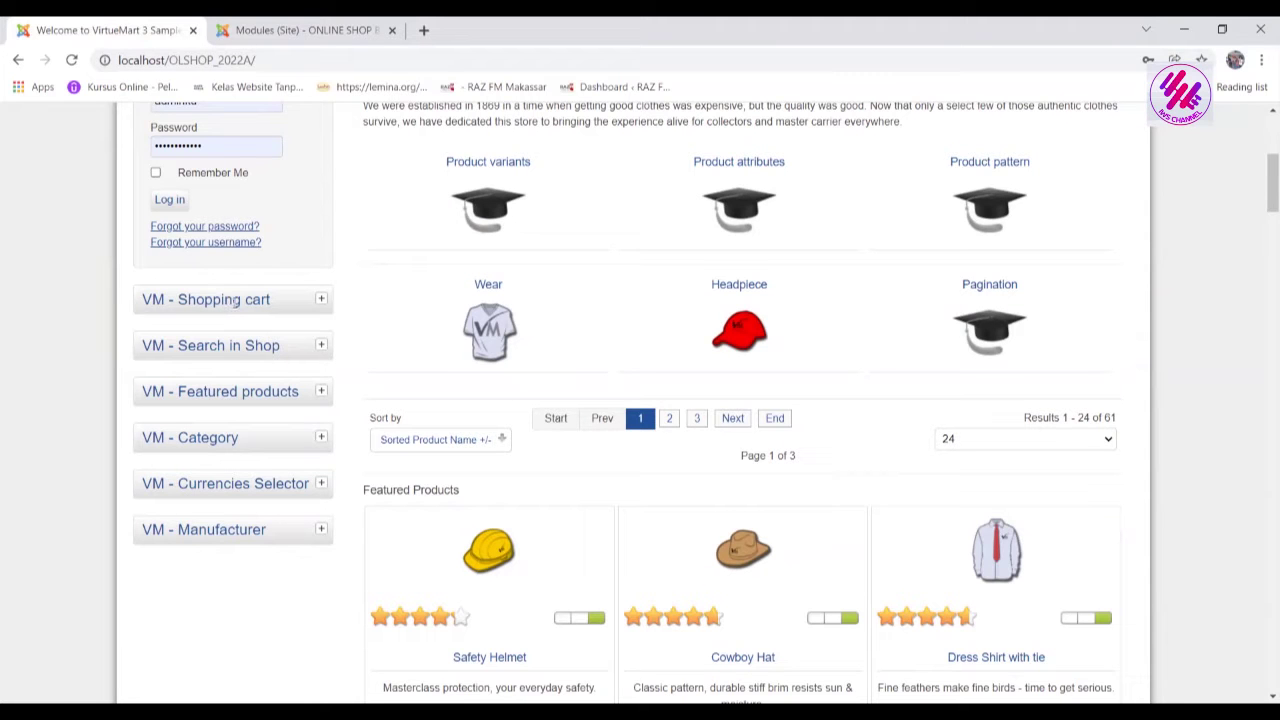
click(282, 32)
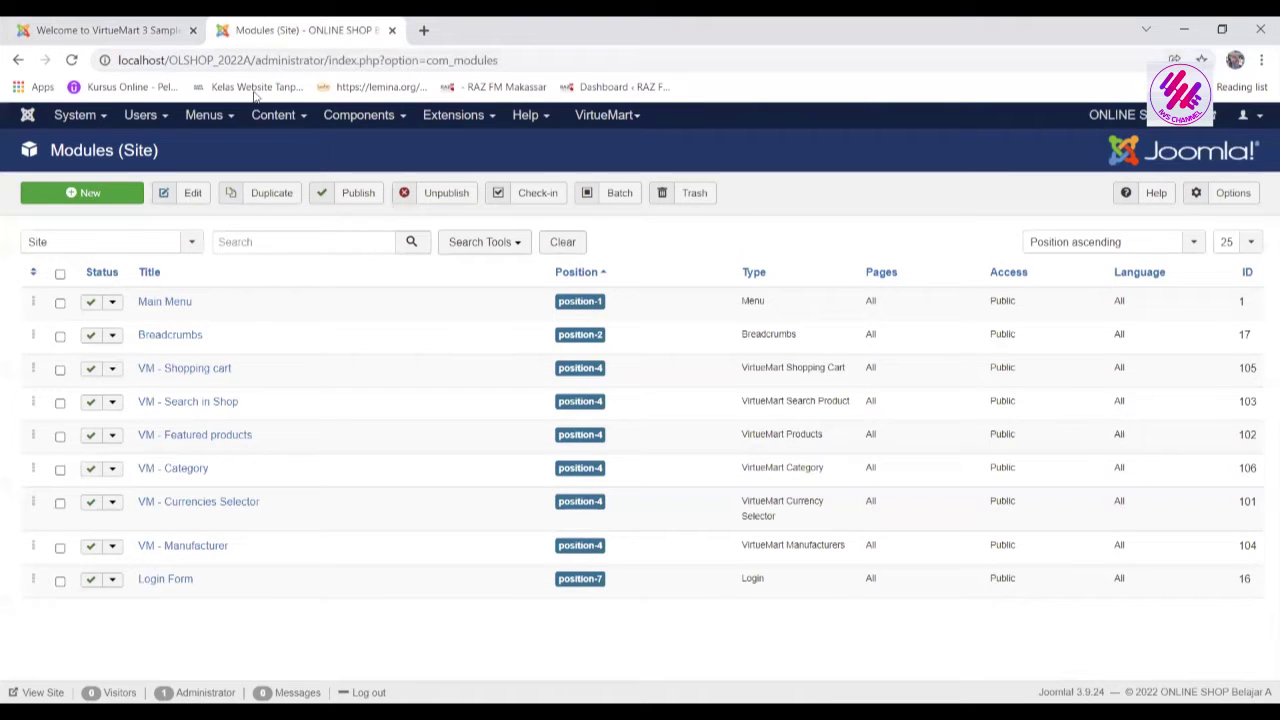
Open the VM - Shopping cart module, review its title and available positions, and close it
click(186, 377)
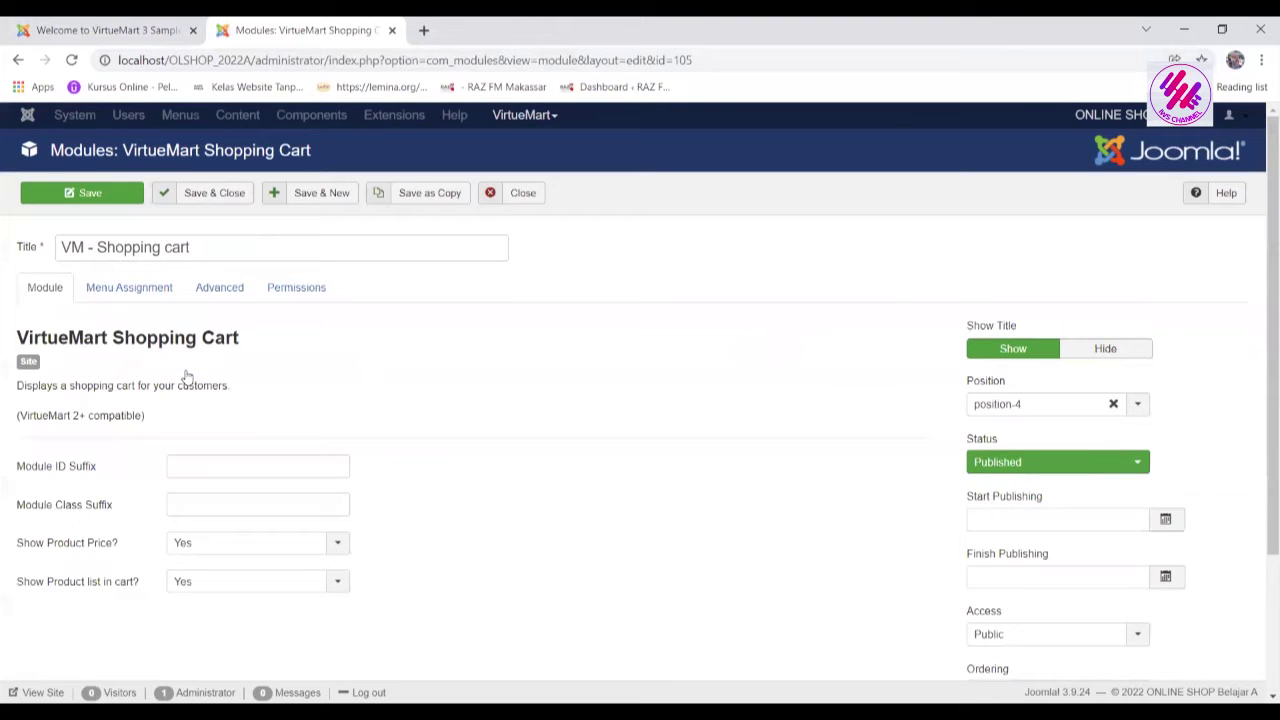
drag(226, 254, 60, 247)
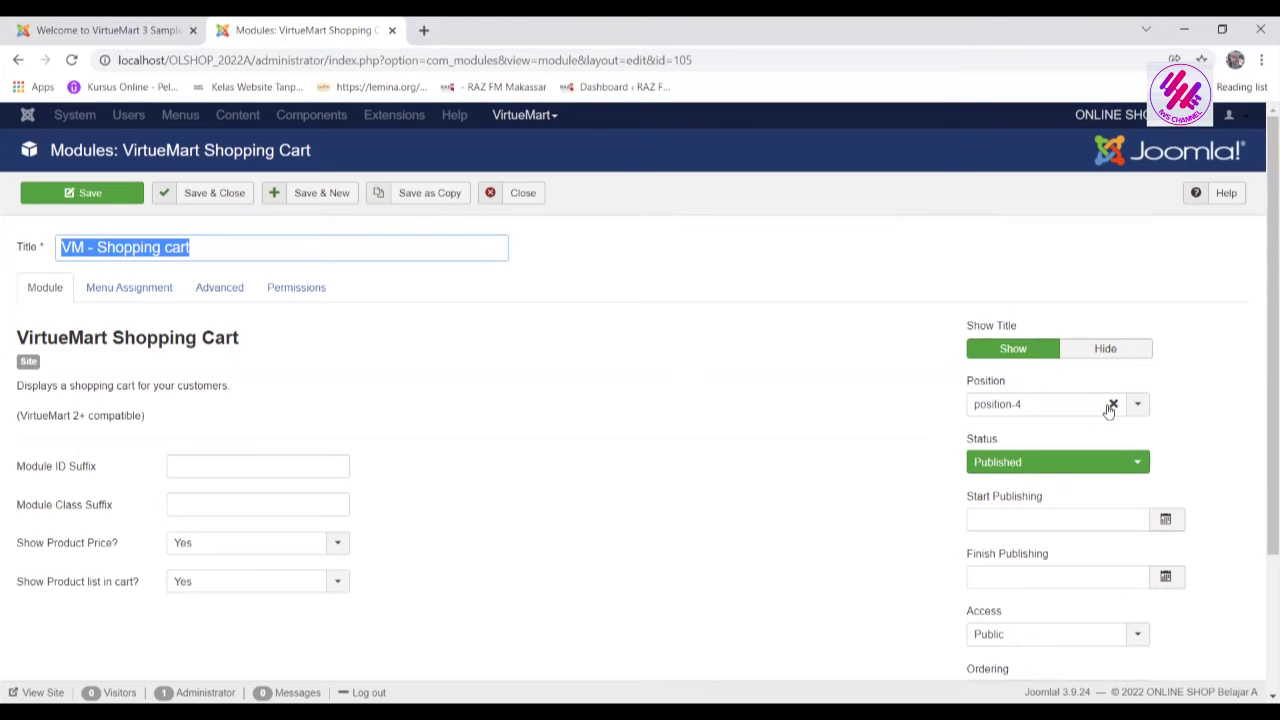
click(1140, 406)
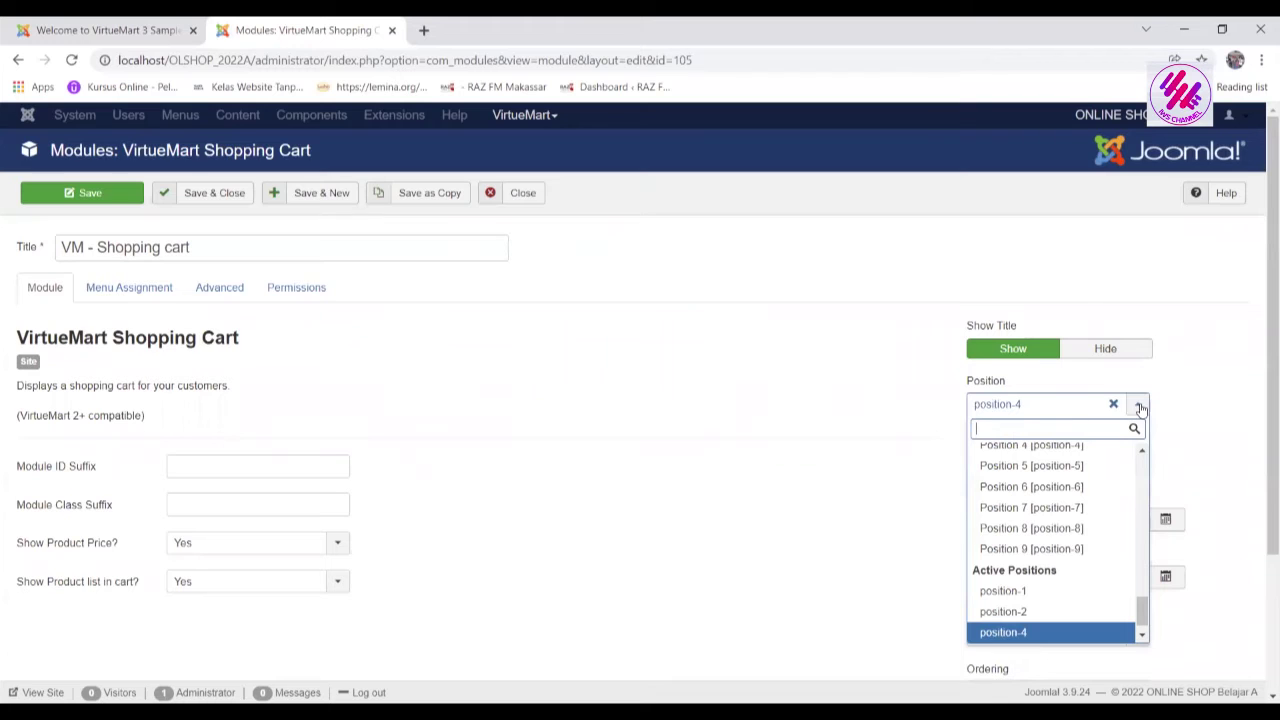
mouse_move(1143, 617)
mouse_down()
mouse_move(1153, 520)
mouse_move(1155, 632)
mouse_up()
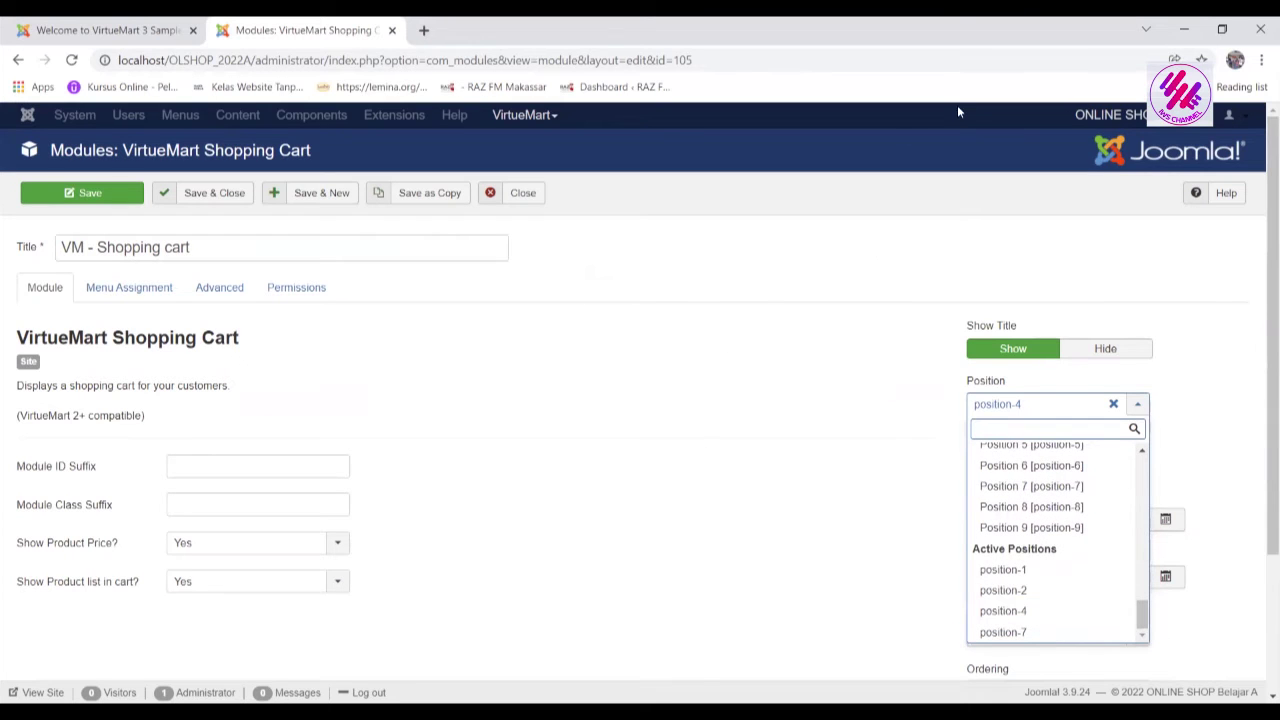
click(525, 194)
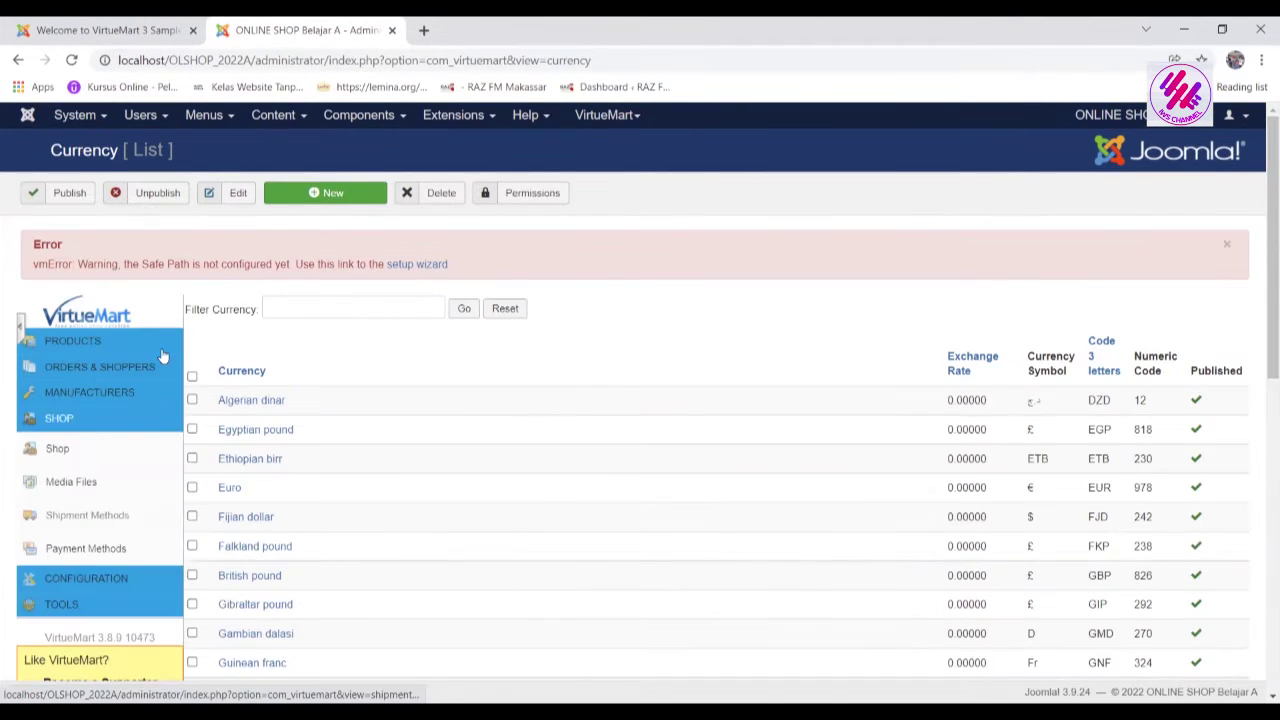
Open the VirtueMart product list and look through the sample products
click(636, 120)
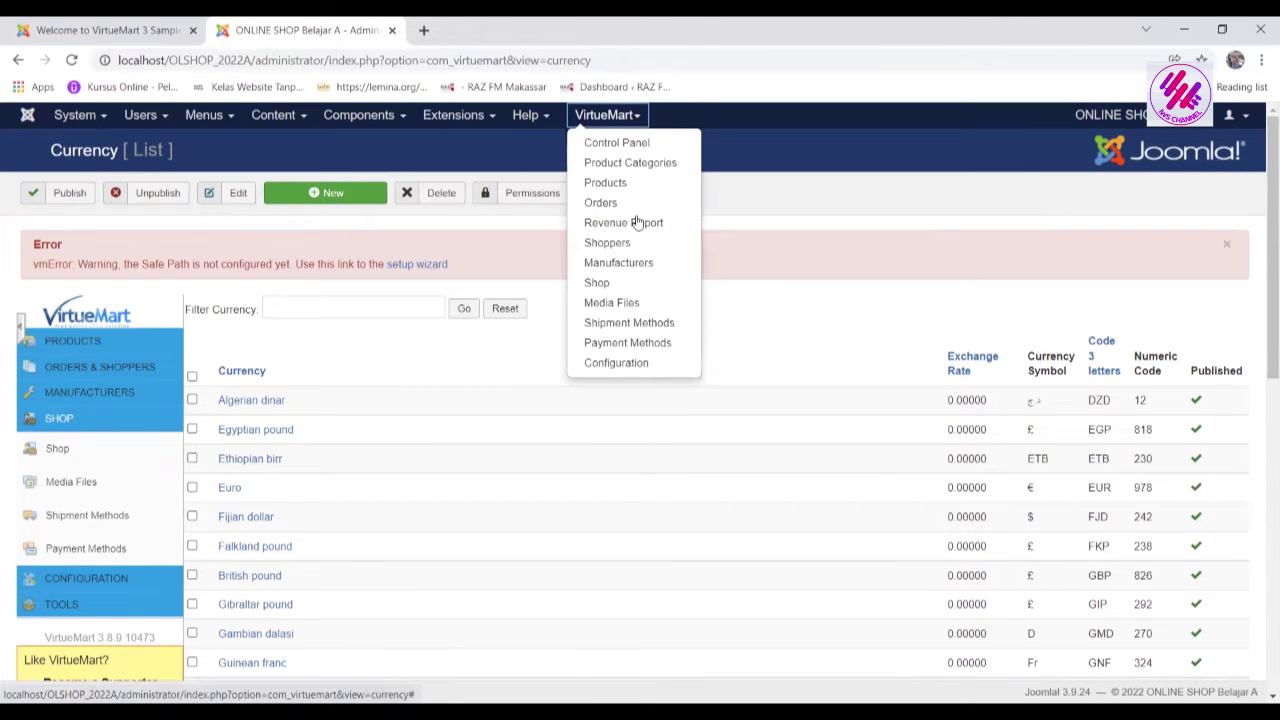
click(650, 163)
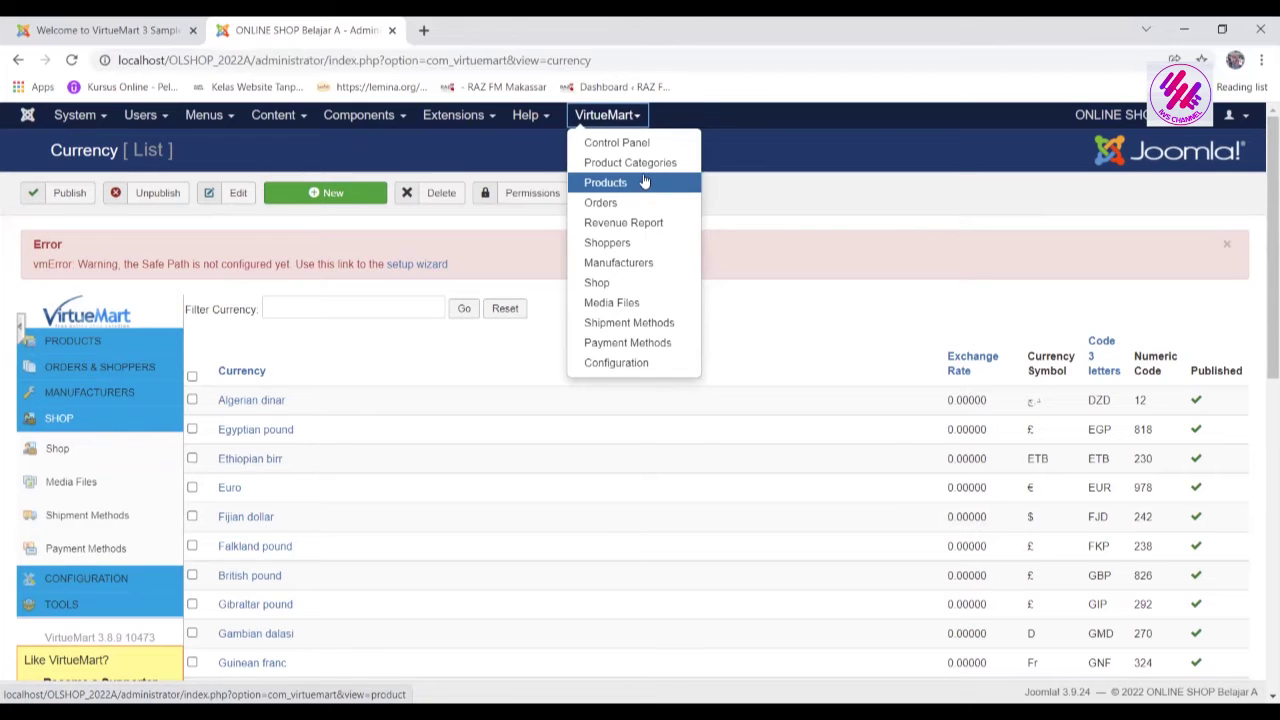
click(641, 185)
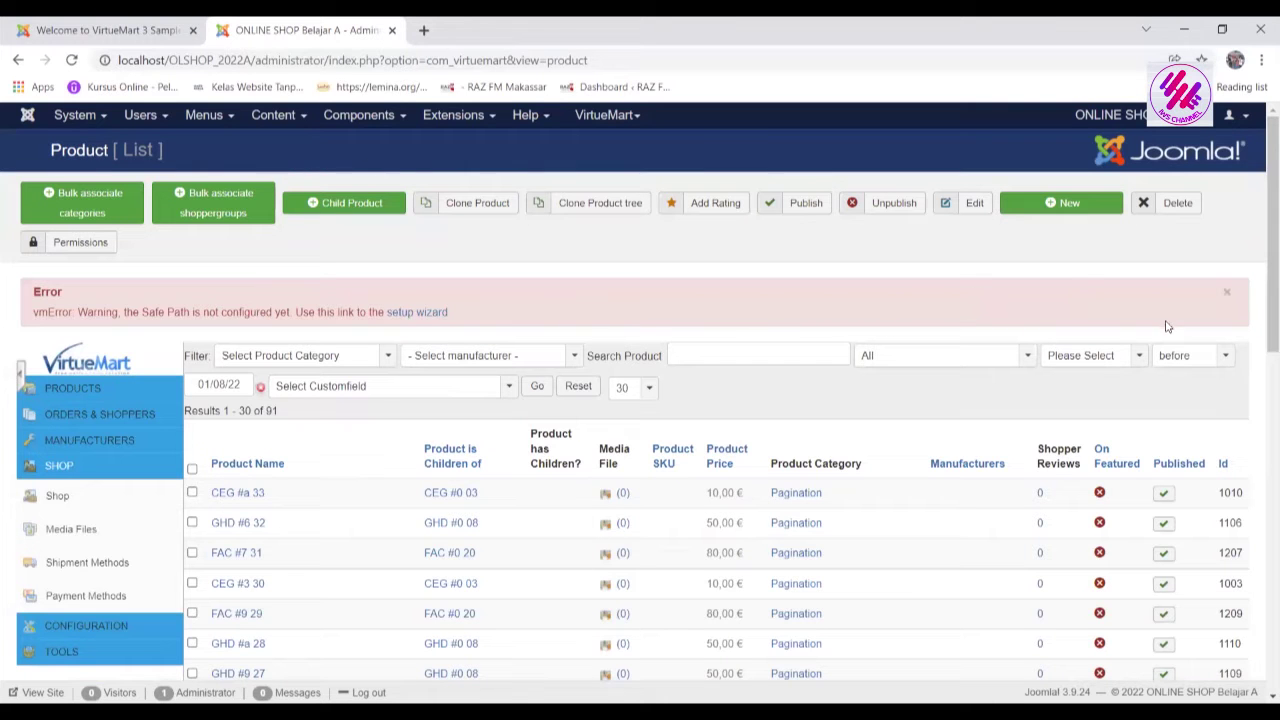
drag(1262, 256, 1261, 160)
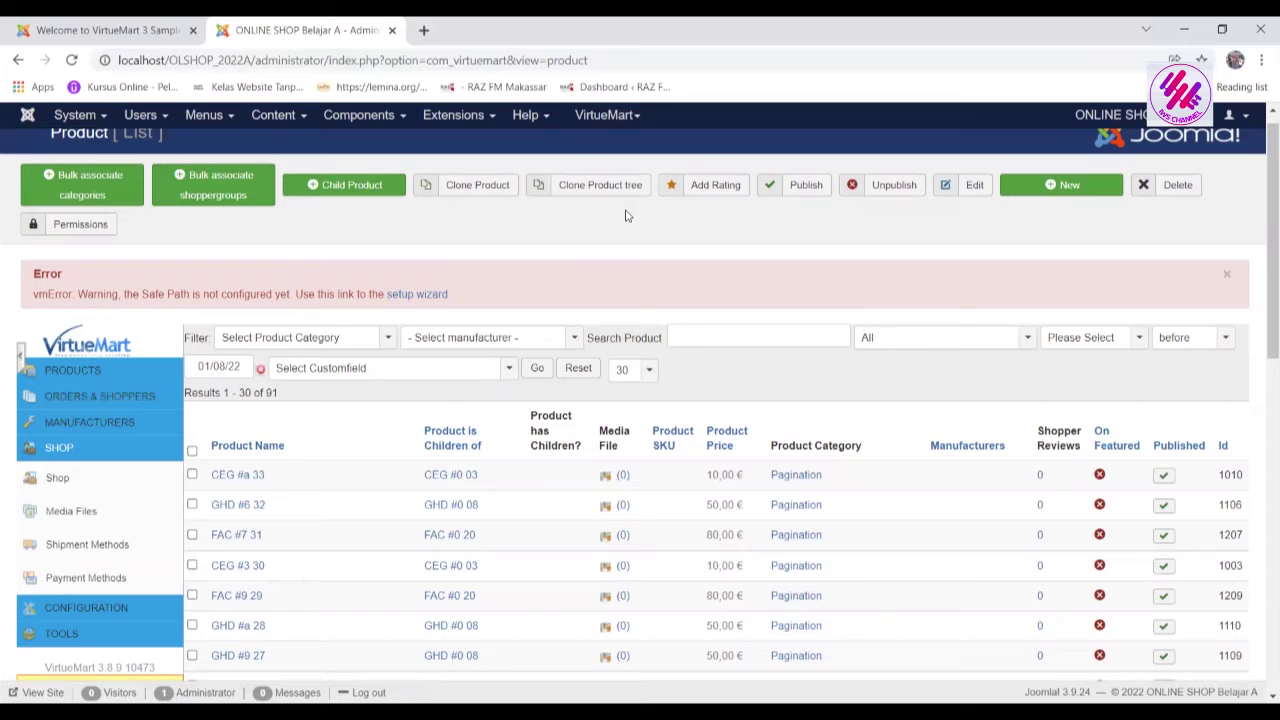
Delete all sample product categories in VirtueMart and dismiss the Safe Path error
click(635, 122)
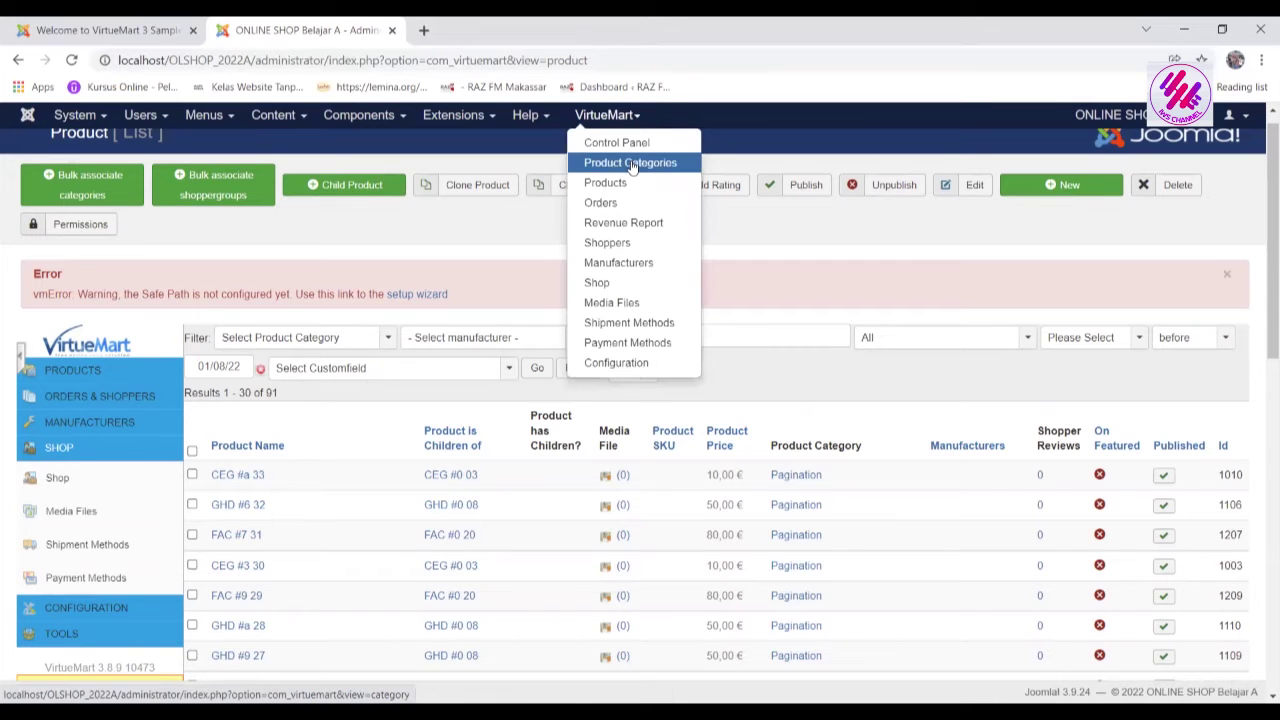
click(632, 165)
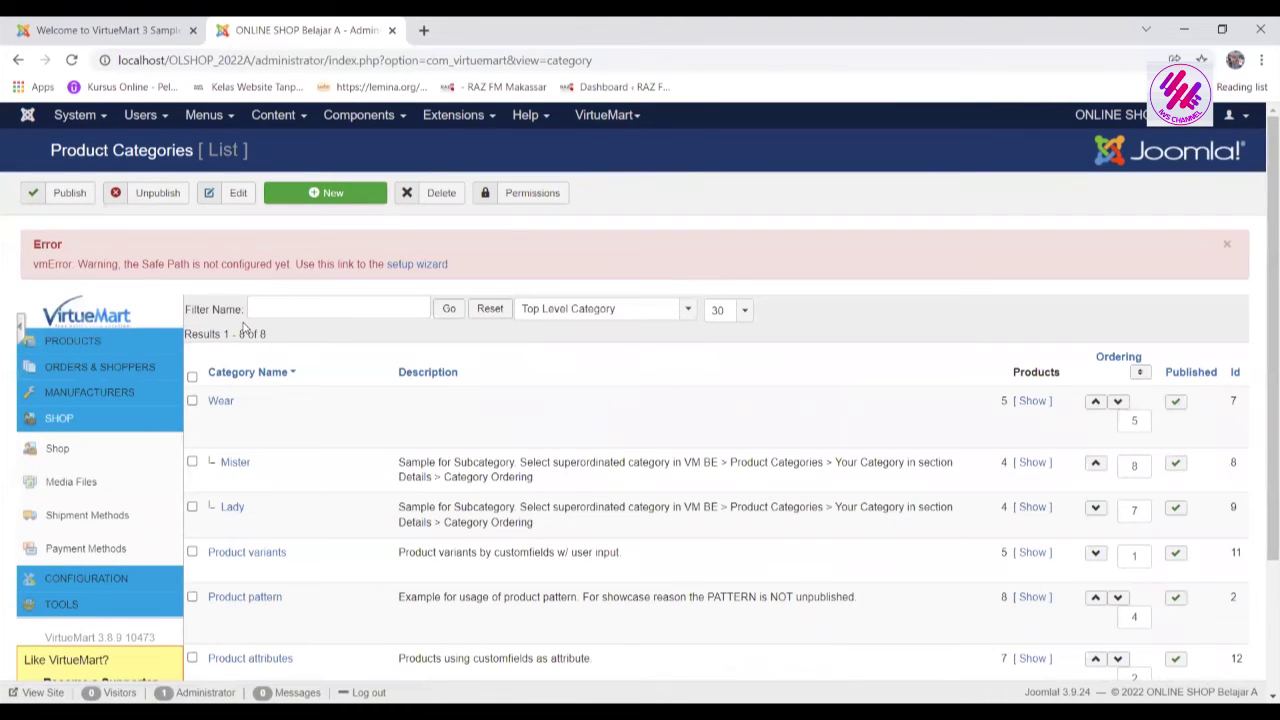
click(193, 377)
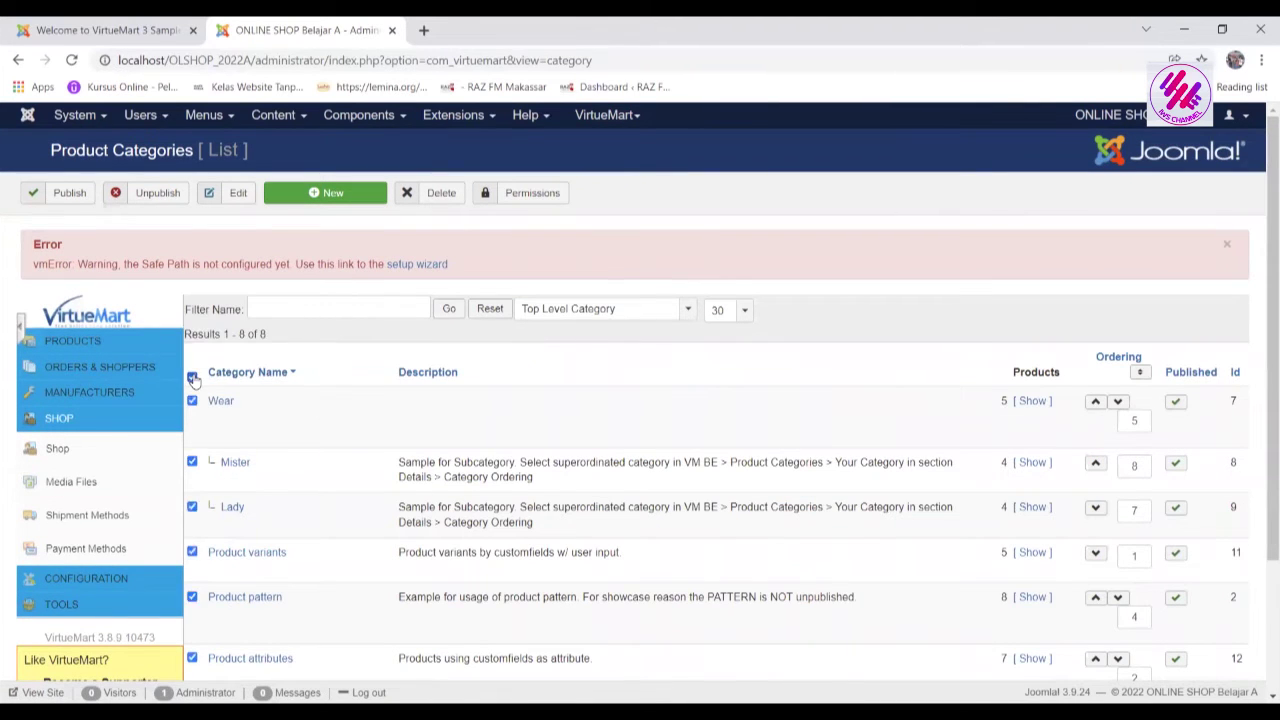
click(436, 196)
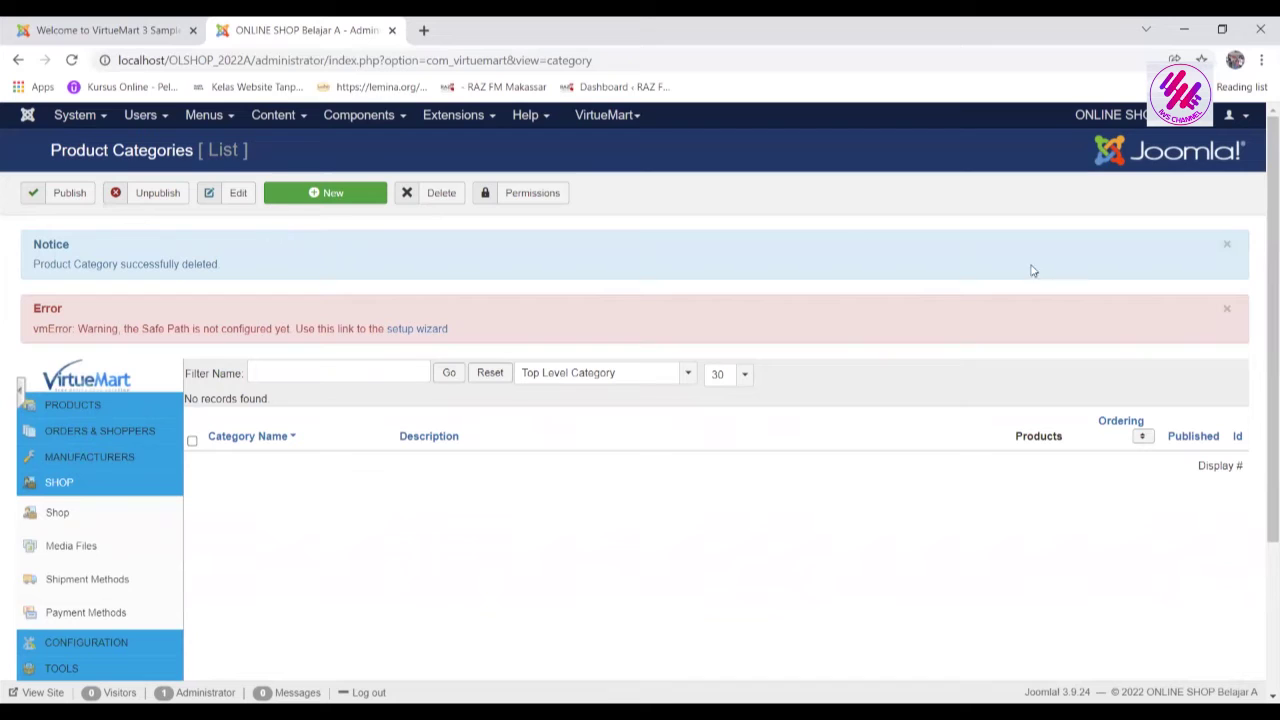
click(1225, 313)
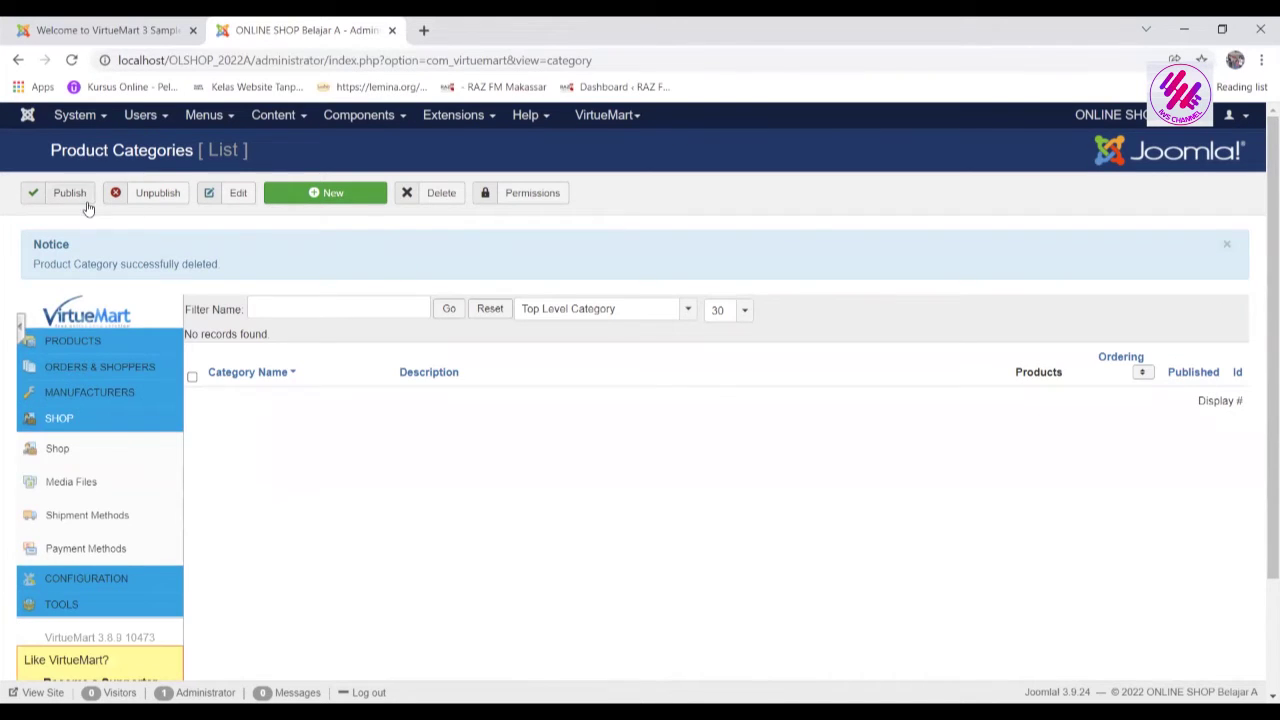
Create a new product category named "Pakaian Pria" and mark it as published
click(341, 205)
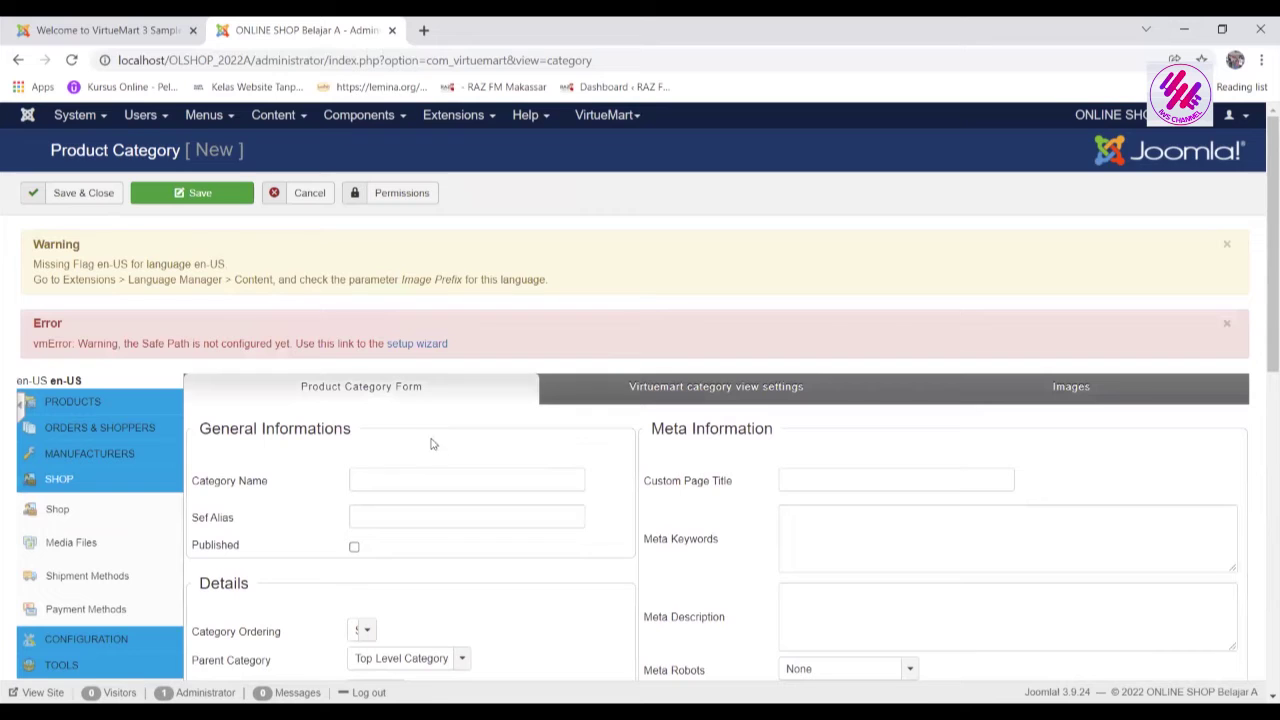
click(422, 477)
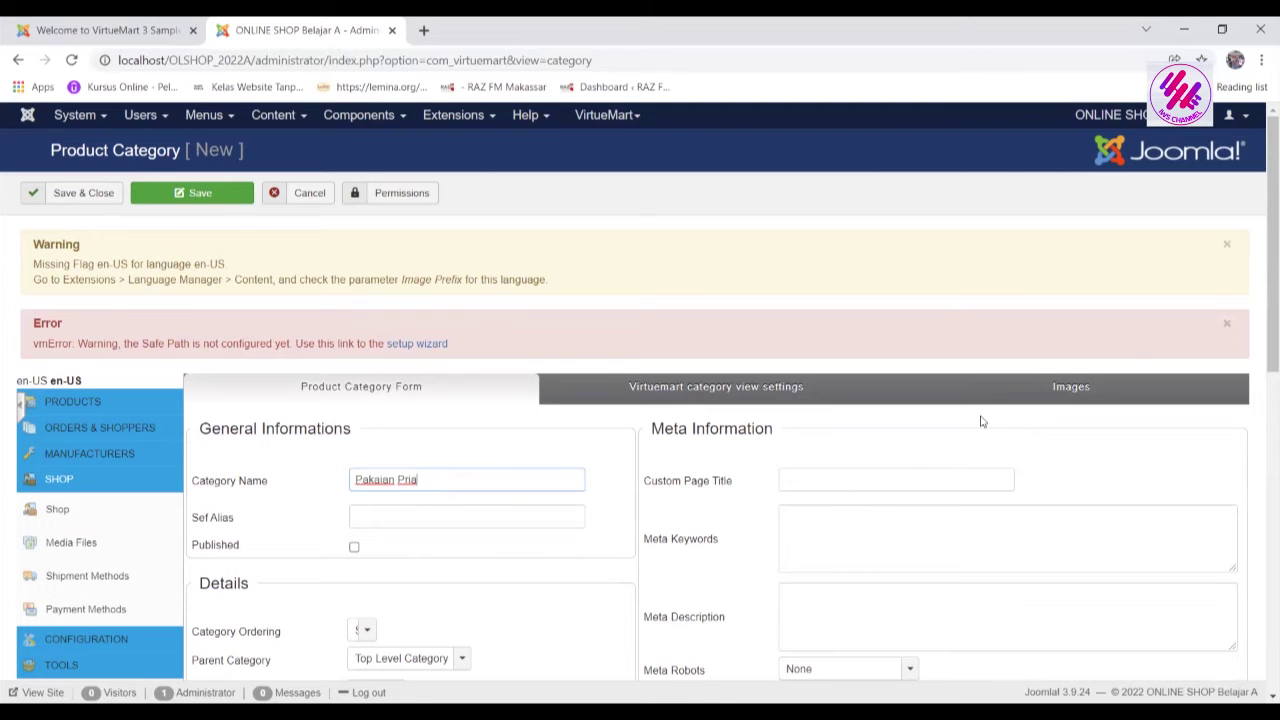
scroll(1262, 305, down, 2)
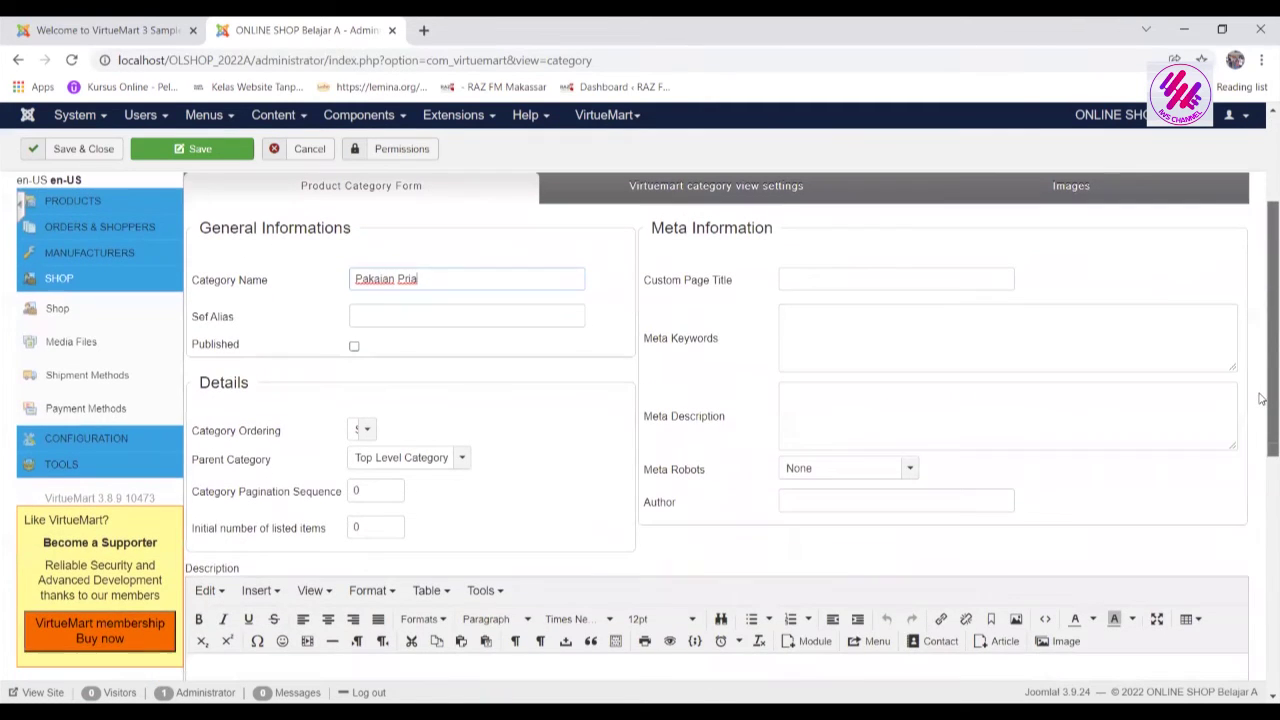
click(355, 347)
click(355, 347)
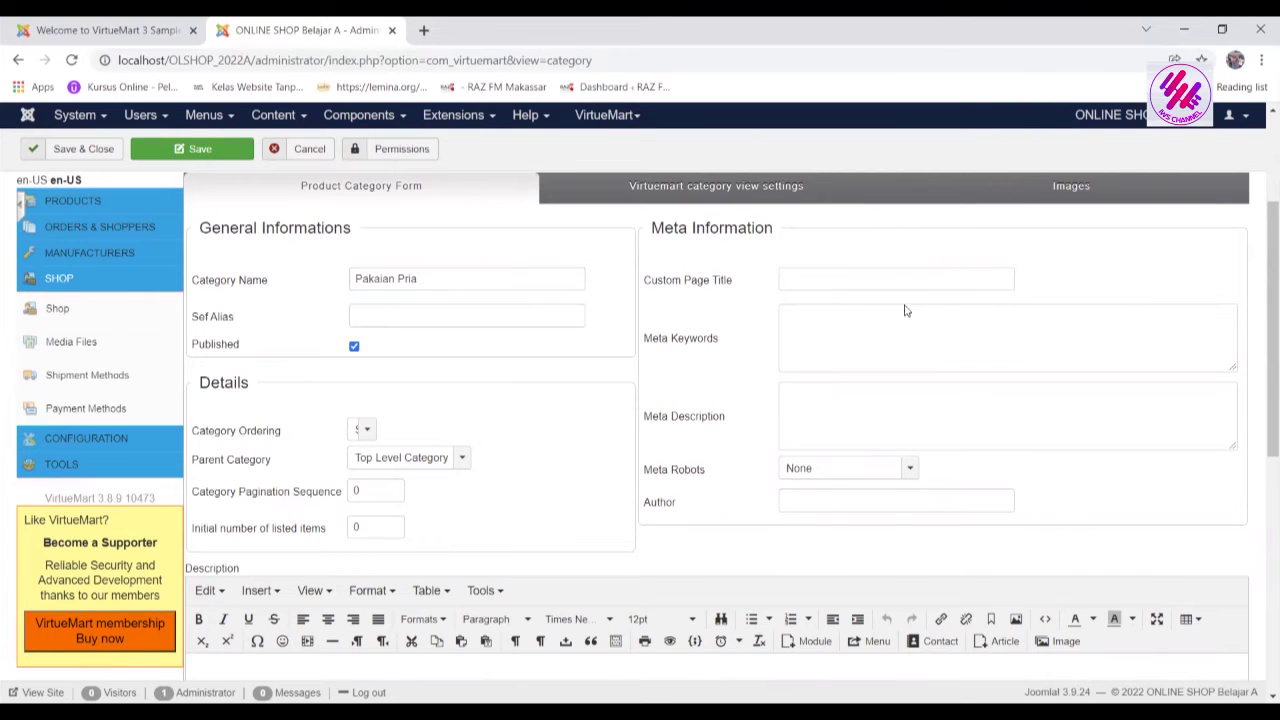
Enter the category description "Smua Produk Pakaian Pria"
drag(1261, 277, 1262, 390)
click(653, 454)
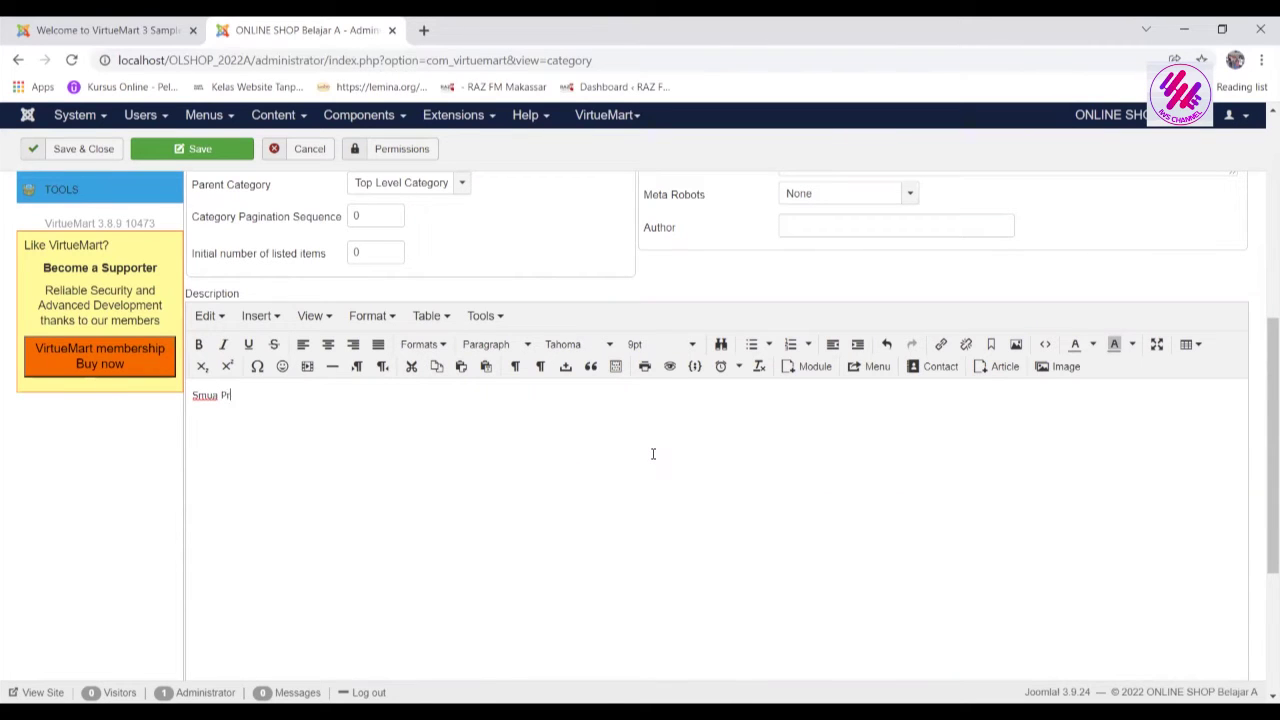
text(Smua Produk)
text(http://localhost/OLSHOP_2022A/)
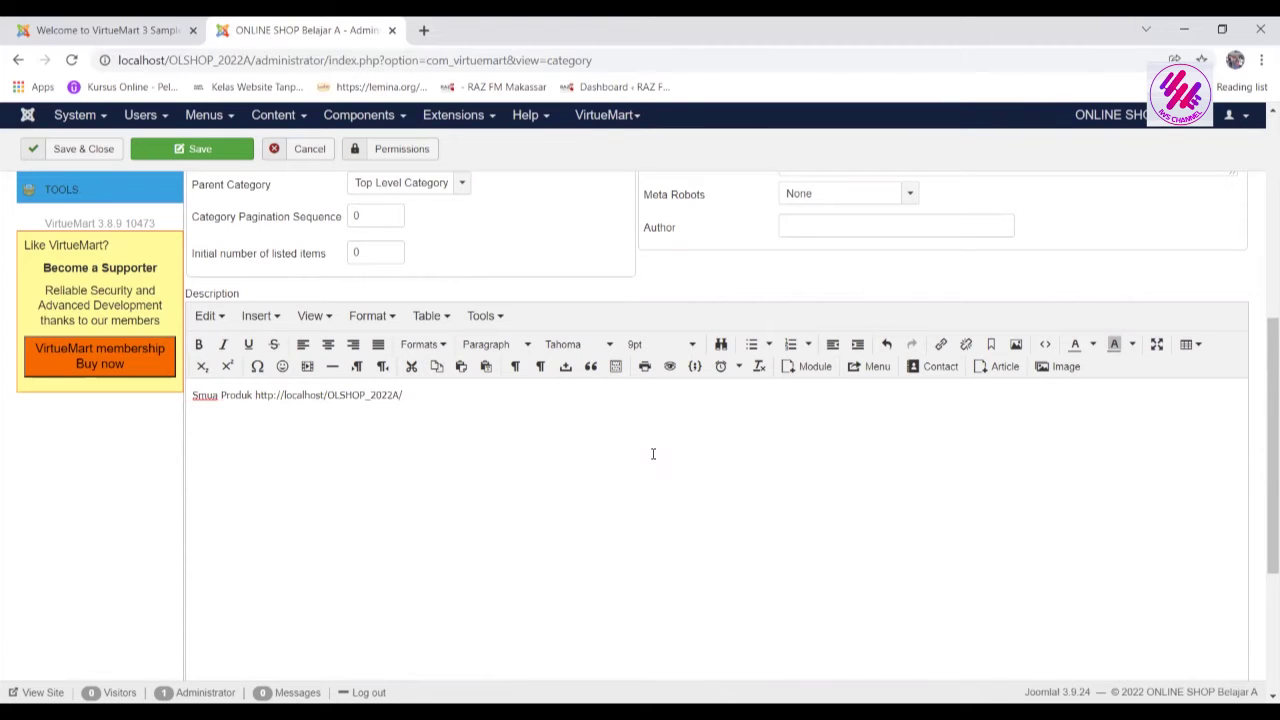
key(BackSpace)
key(BackSpace)
key(BackSpace)
key(BackSpace)
key(BackSpace)
key(BackSpace)
key(BackSpace)
key(BackSpace)
key(BackSpace)
key(BackSpace)
key(BackSpace)
key(BackSpace)
key(BackSpace)
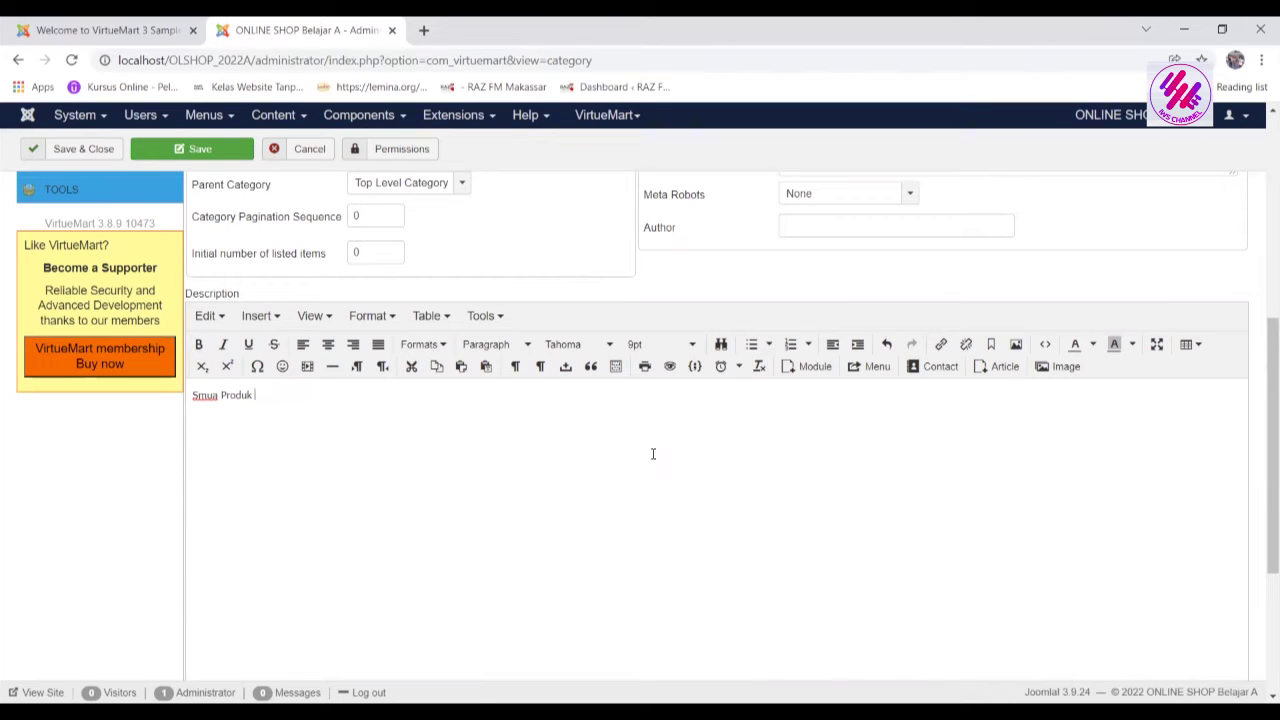
text(n Pria)
Save the Pakaian Pria category and return to the product categories list
click(224, 155)
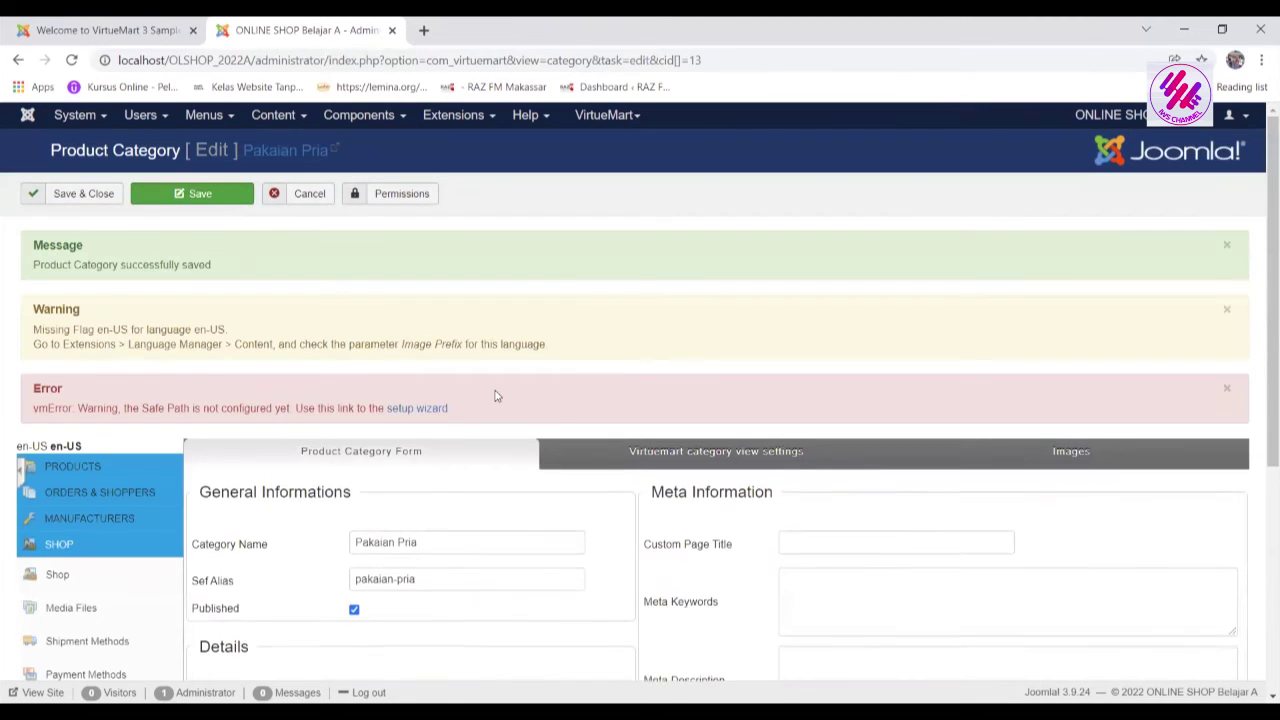
click(193, 199)
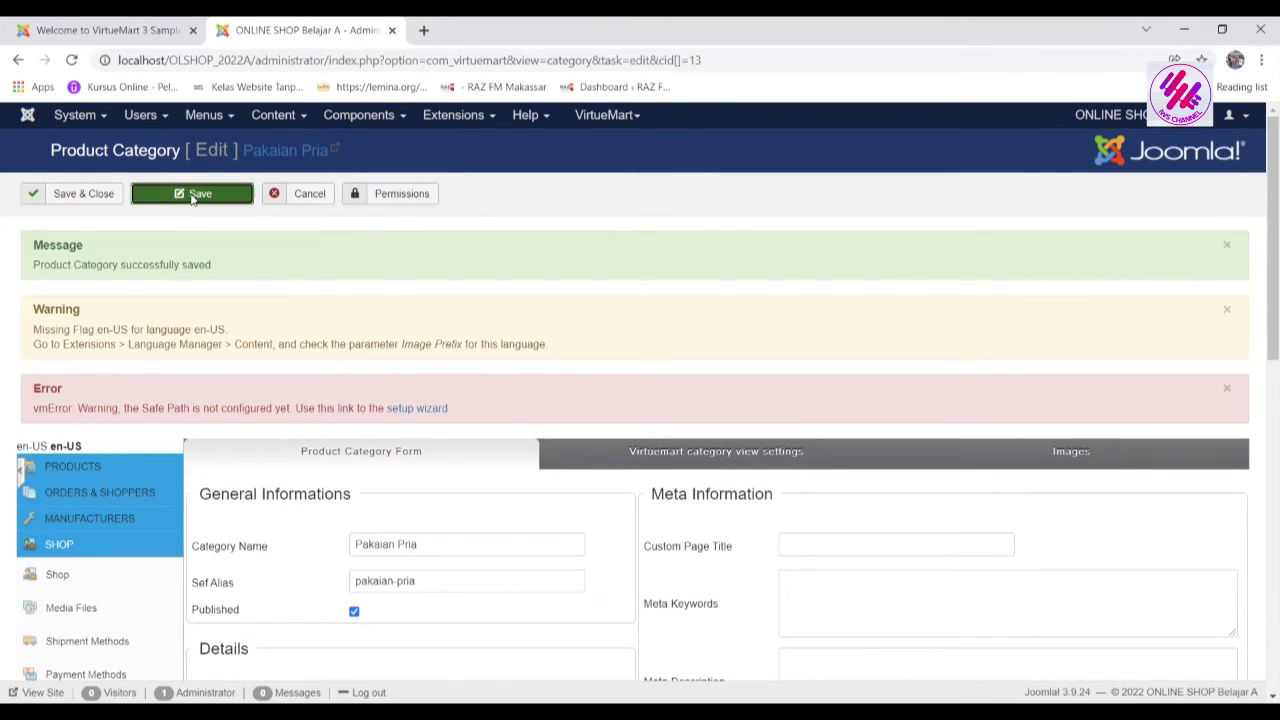
click(97, 193)
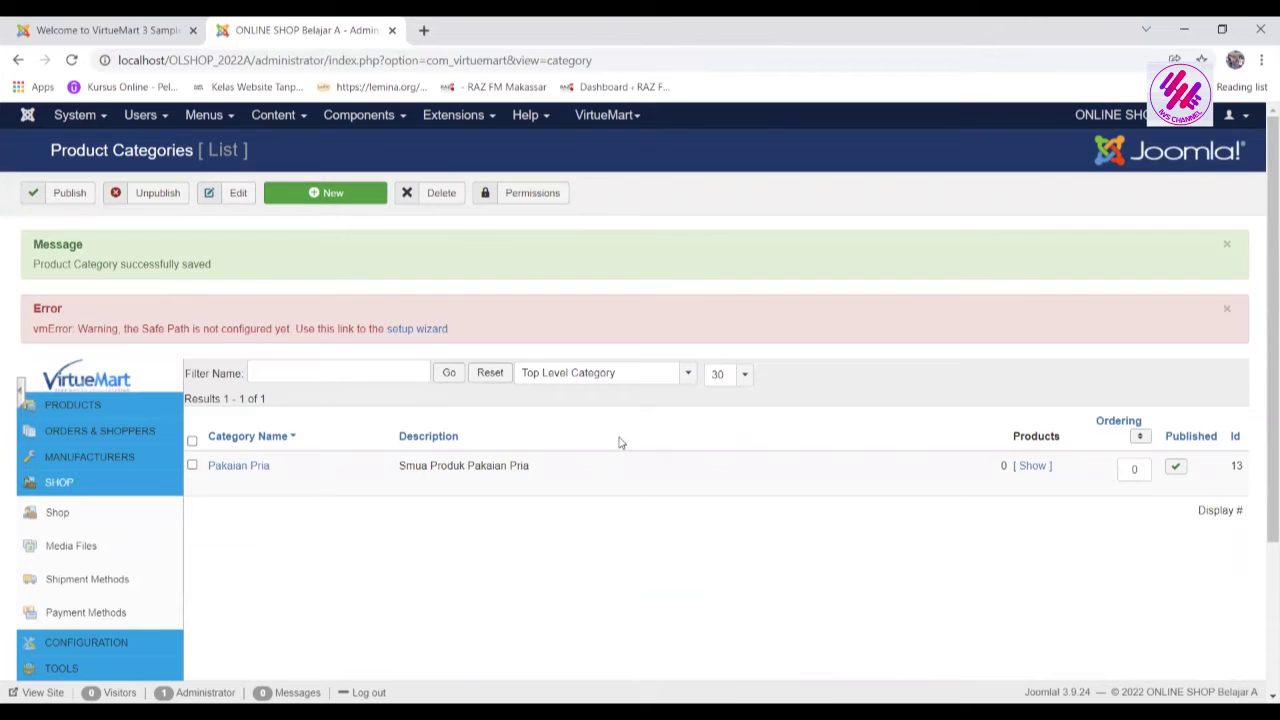
Create a new product category named "Pakaian Wanita"
click(338, 193)
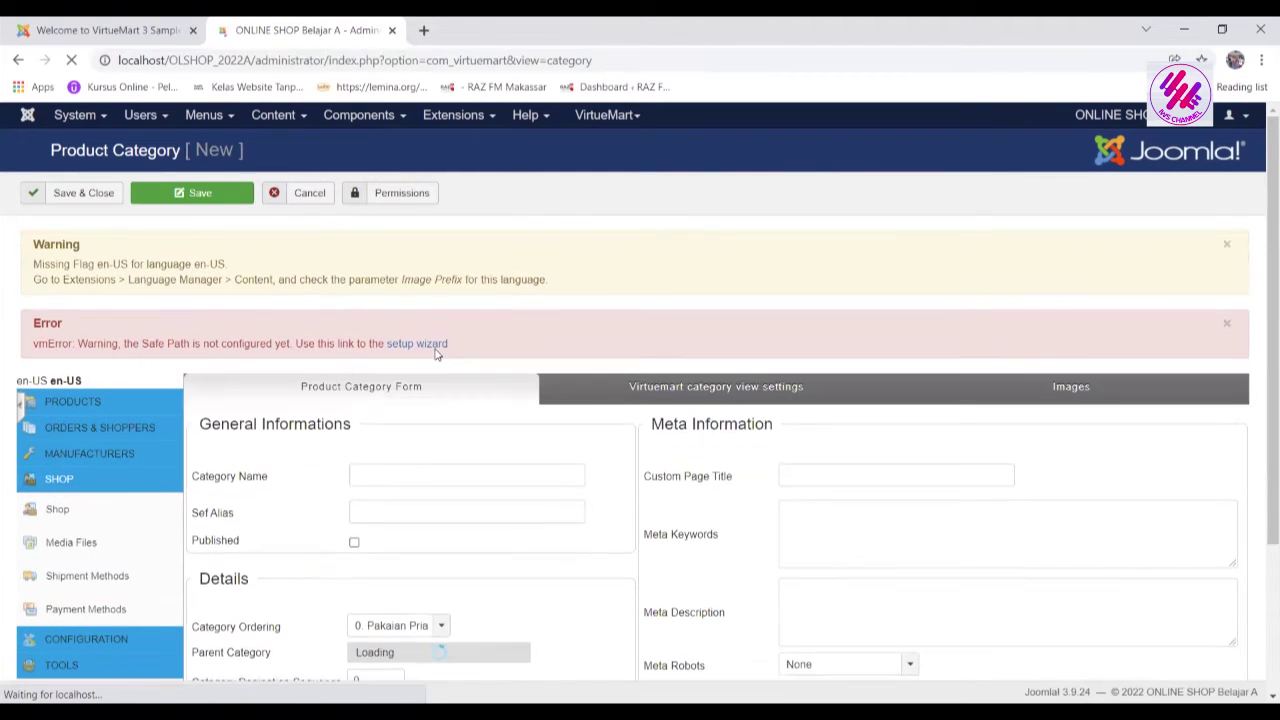
click(421, 487)
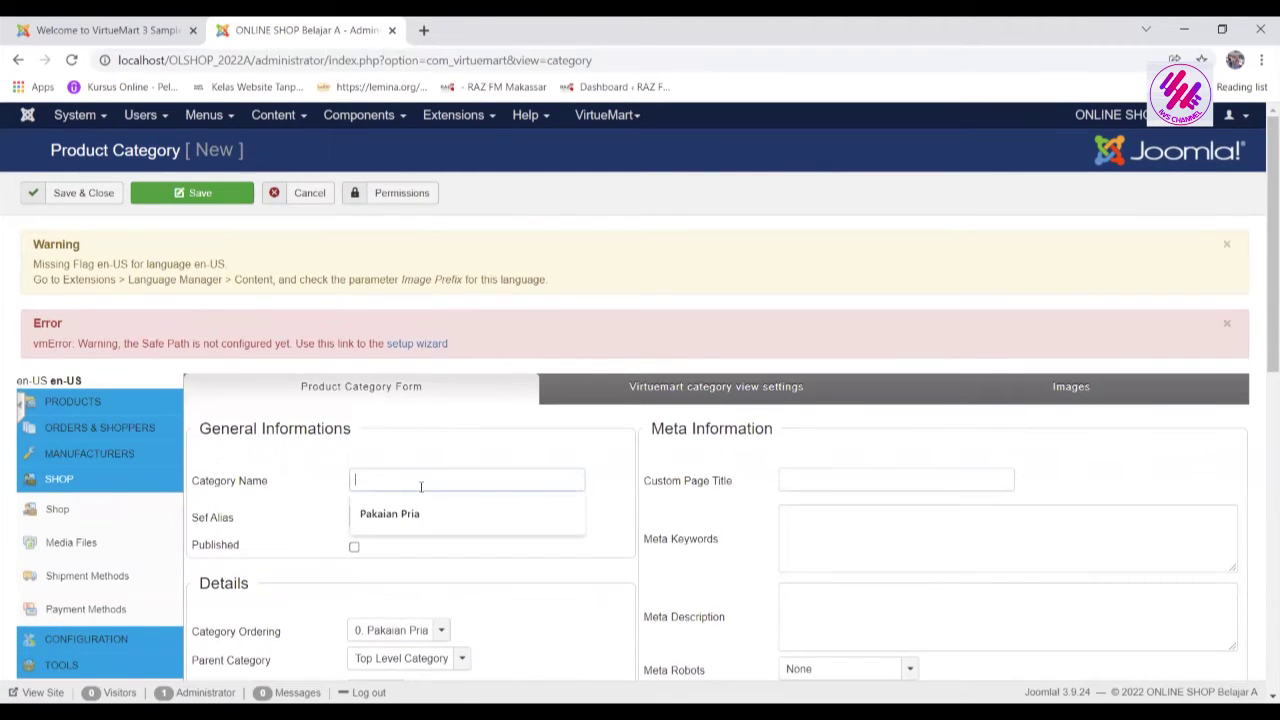
click(434, 512)
drag(449, 480, 396, 480)
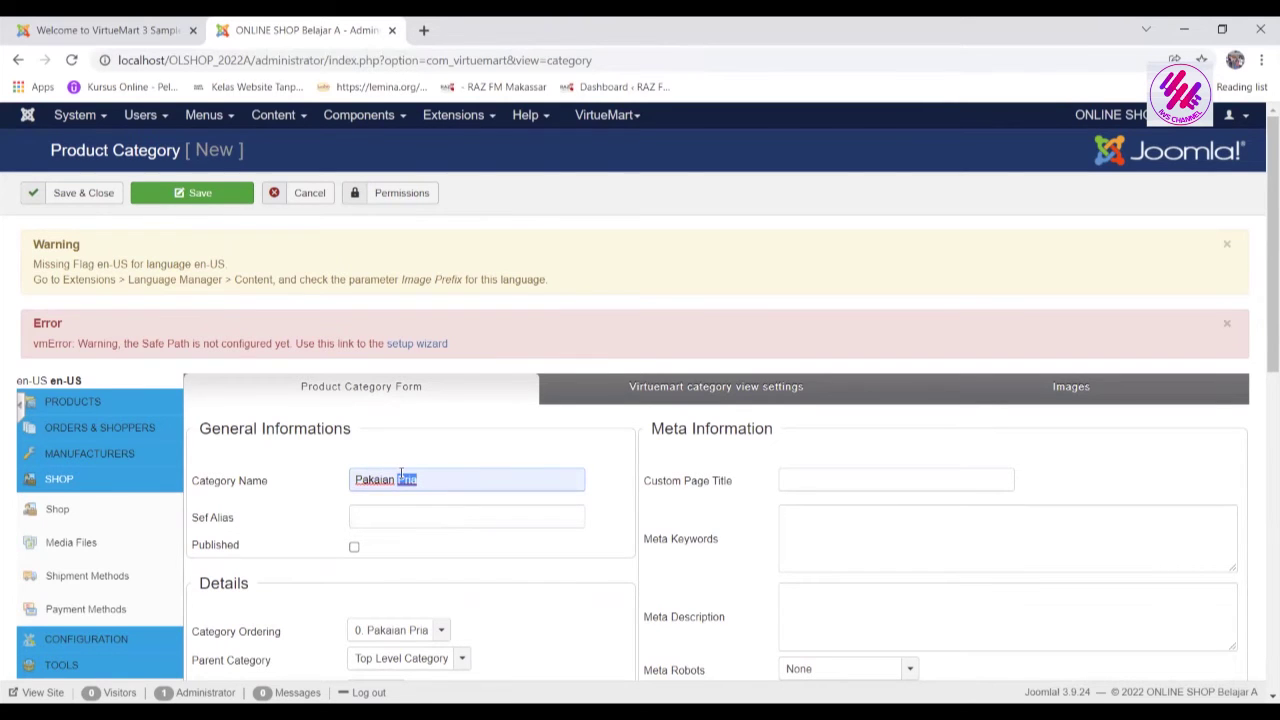
text(Wanit)
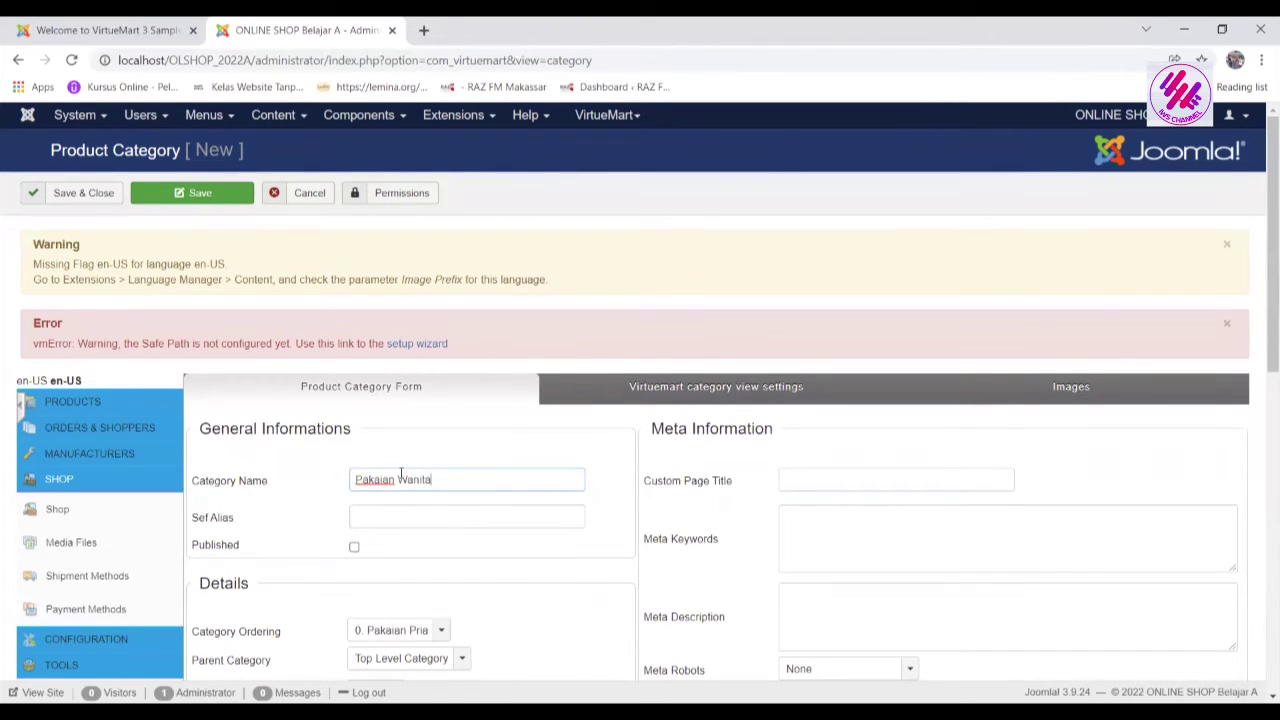
Enter the category description "Smua Produk Pakaian Wanita", then save the category and return to the categories list
drag(1263, 354, 1262, 565)
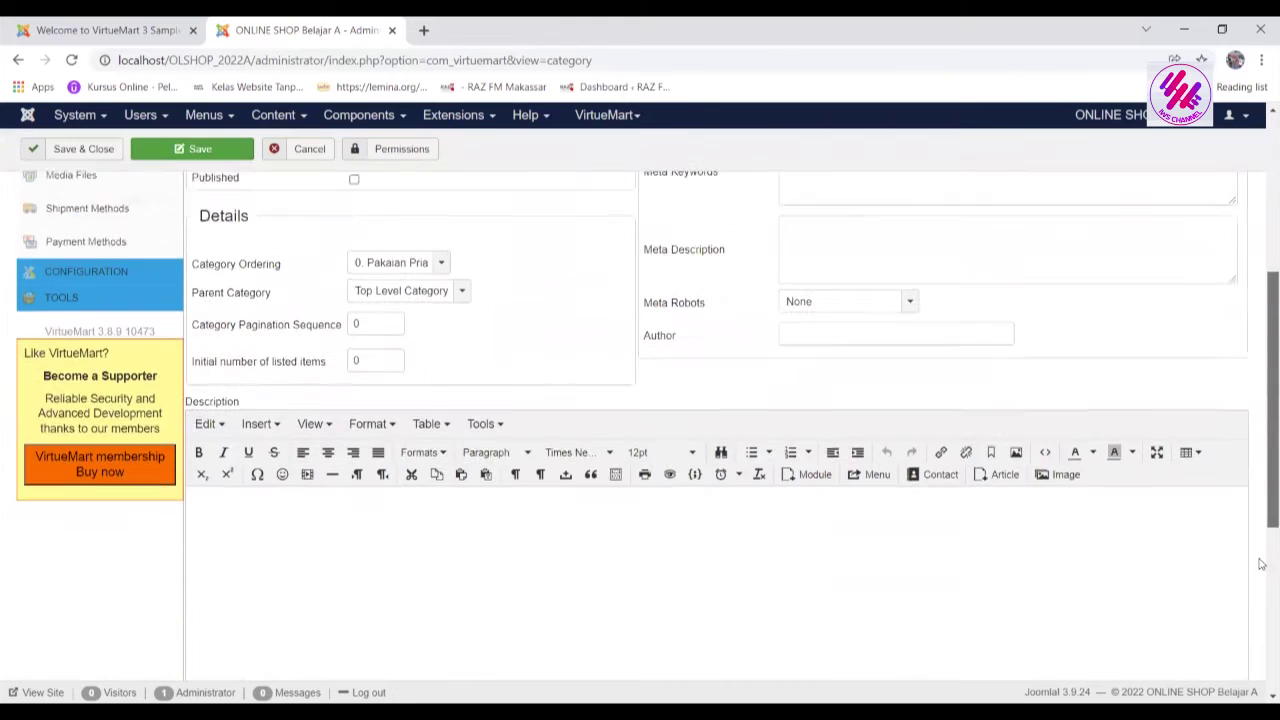
click(921, 522)
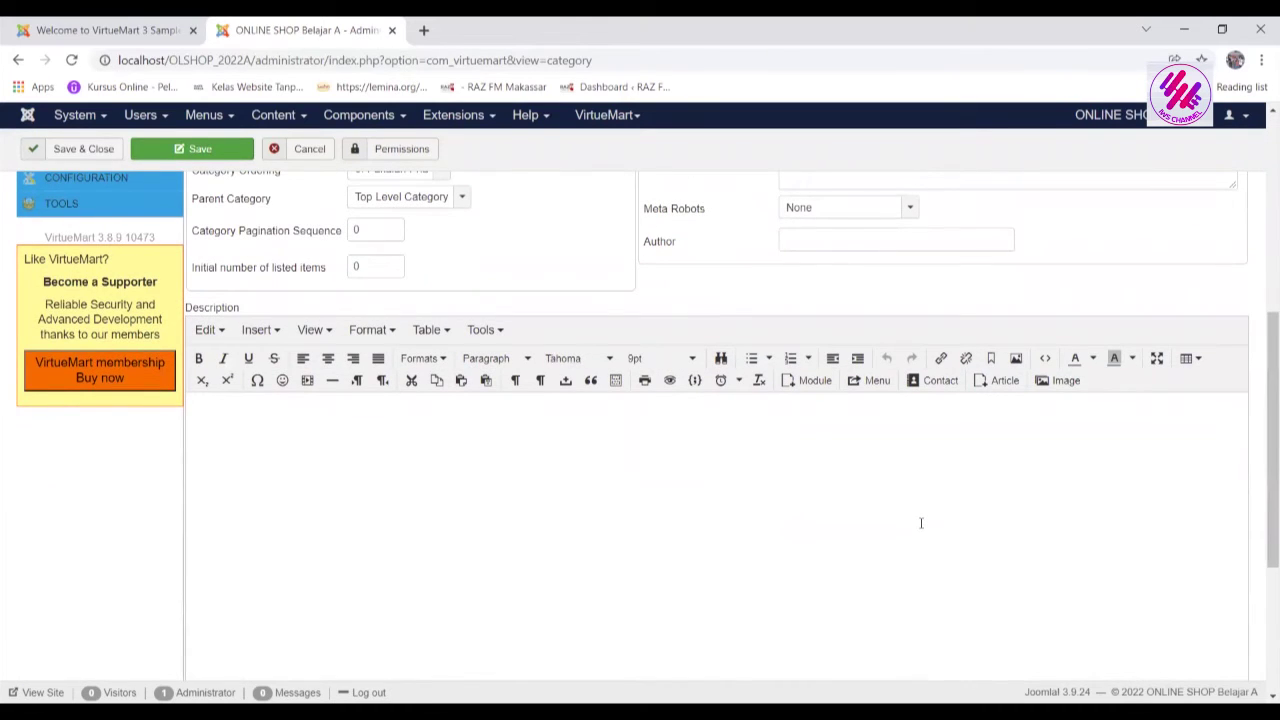
text(Smua Produk Pakaian Wanita)
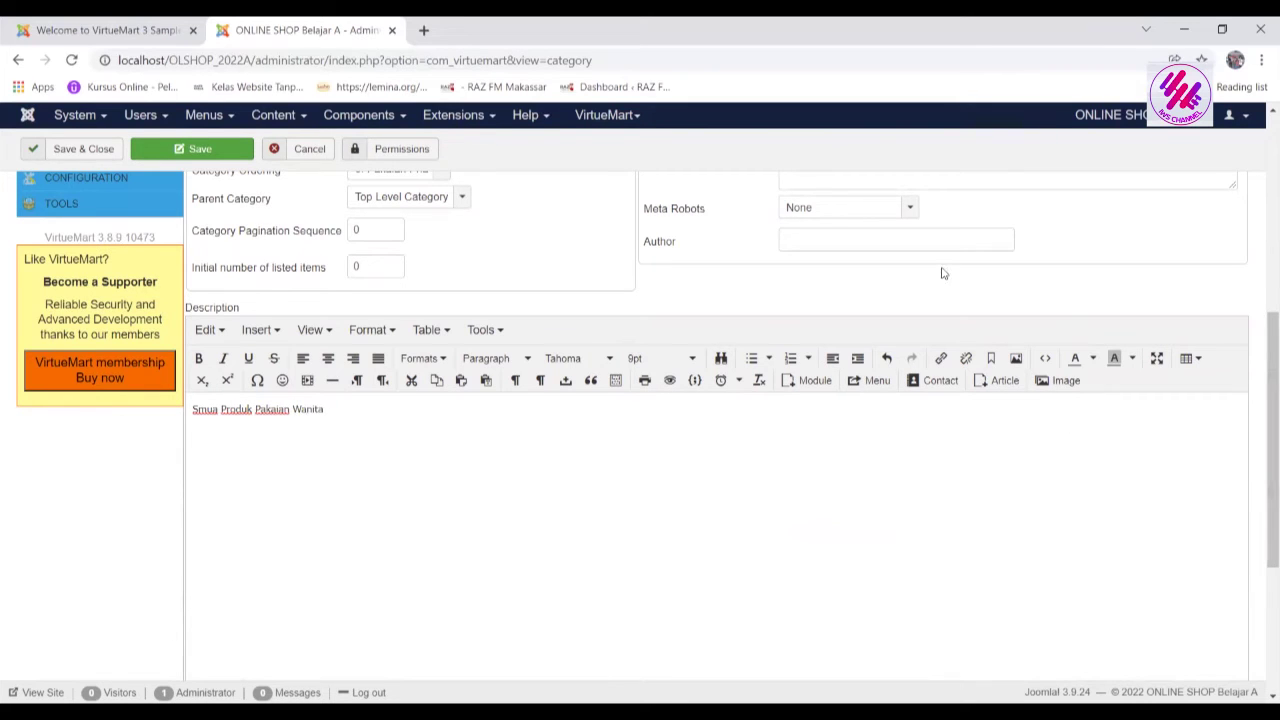
click(82, 150)
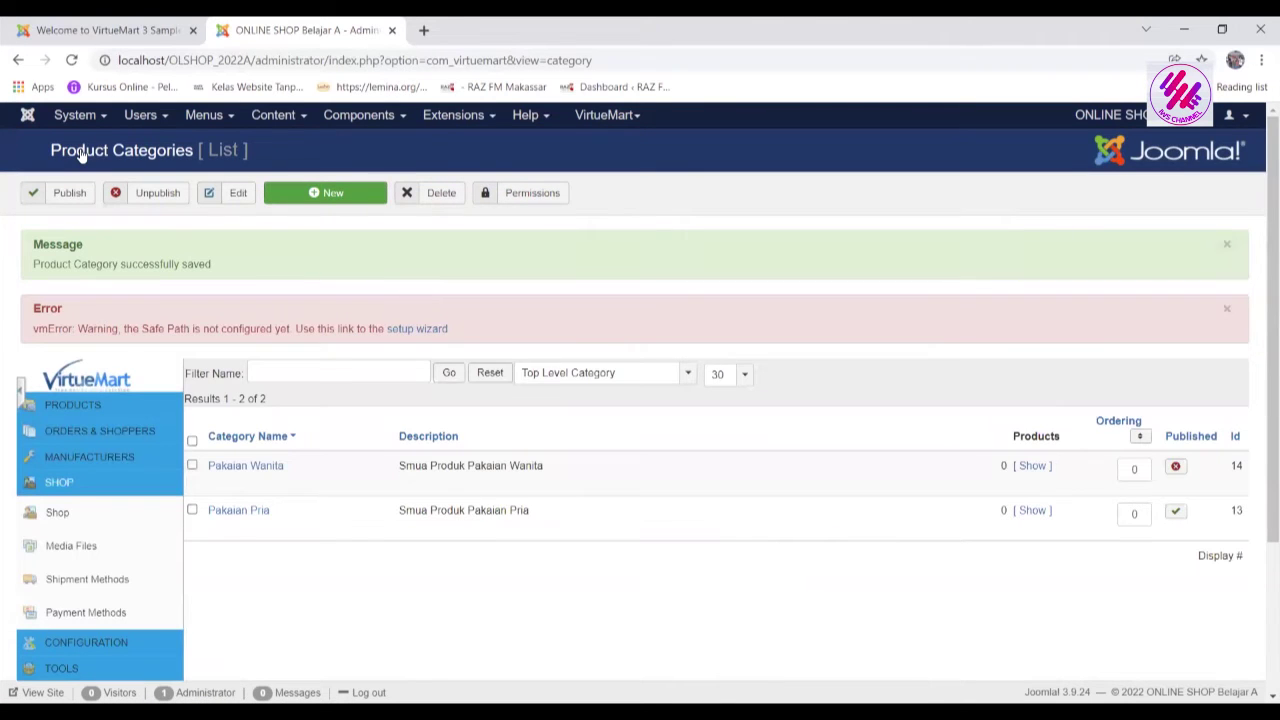
Reload the shop's front page and check which product categories it shows
click(118, 30)
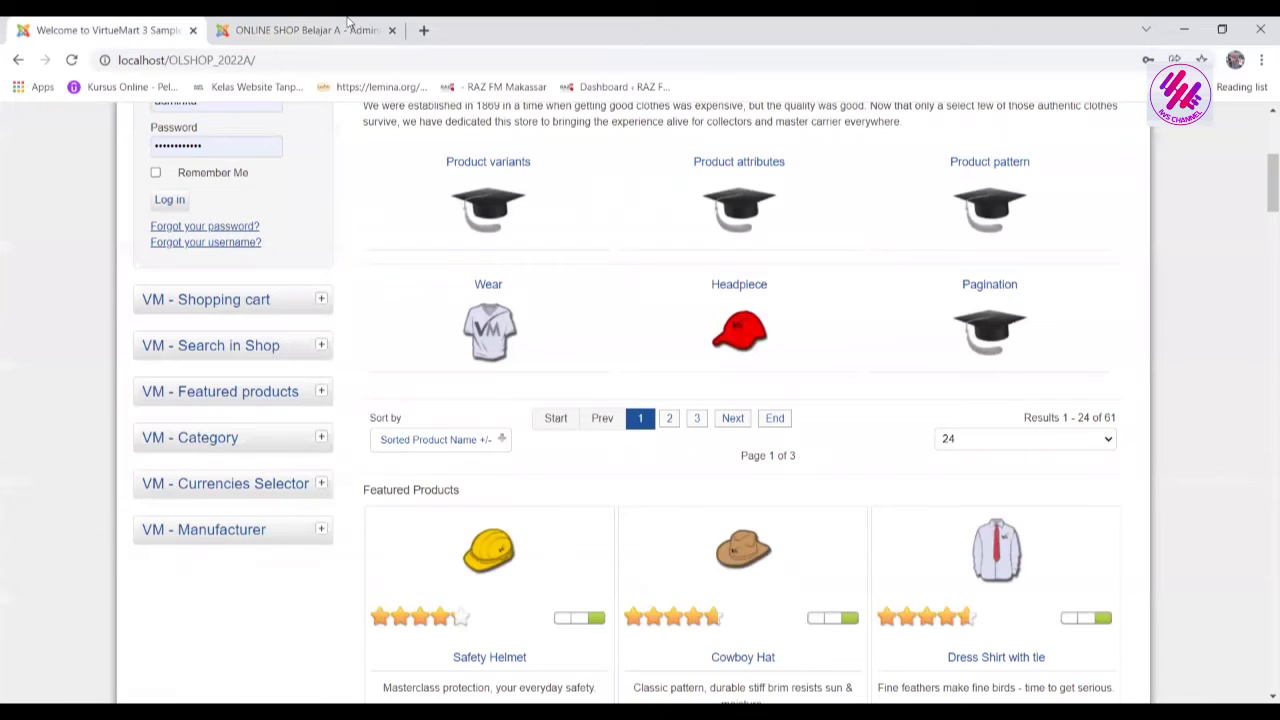
click(72, 62)
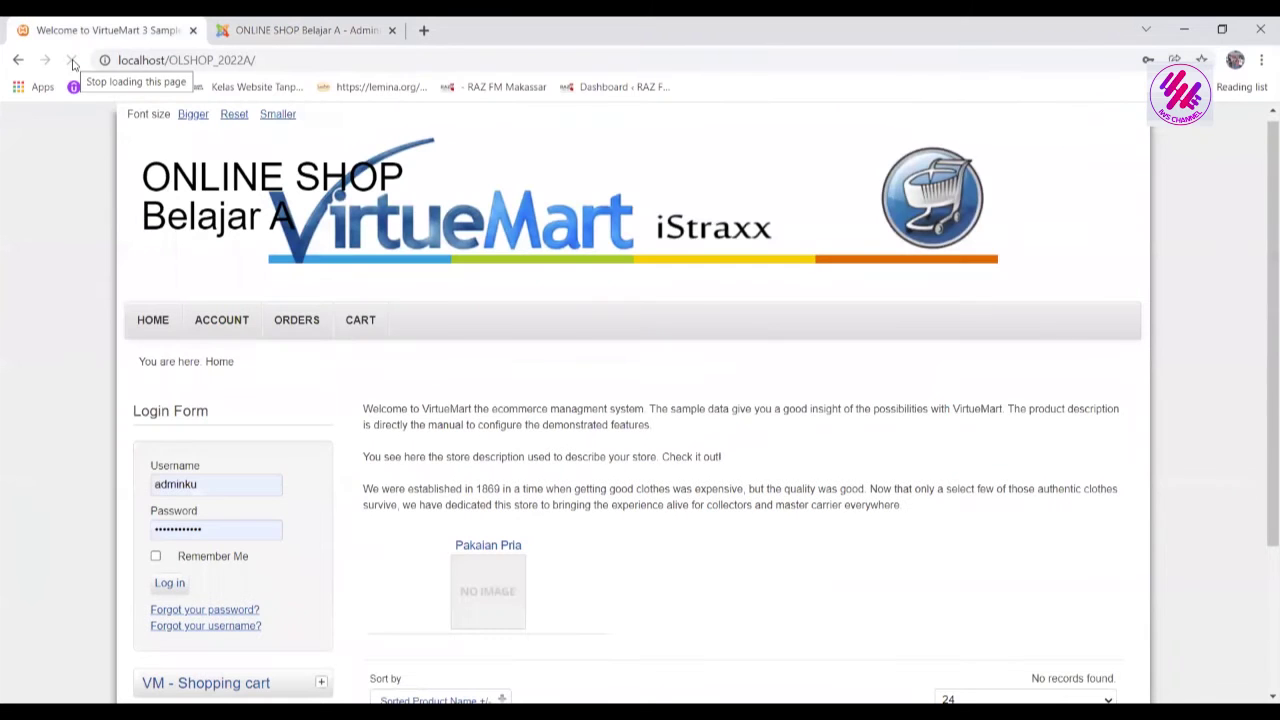
drag(1263, 331, 1262, 418)
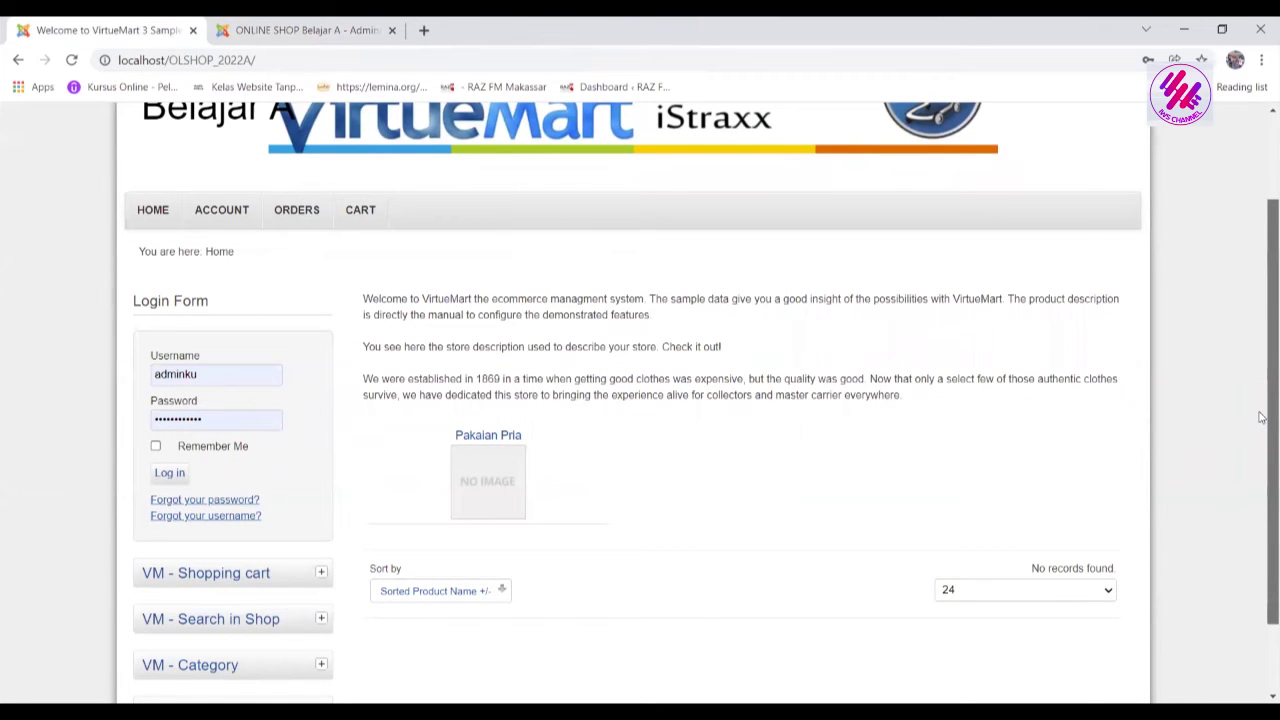
Go back to the Joomla administration, open VirtueMart's product list and delete the first full page of sample products
click(295, 31)
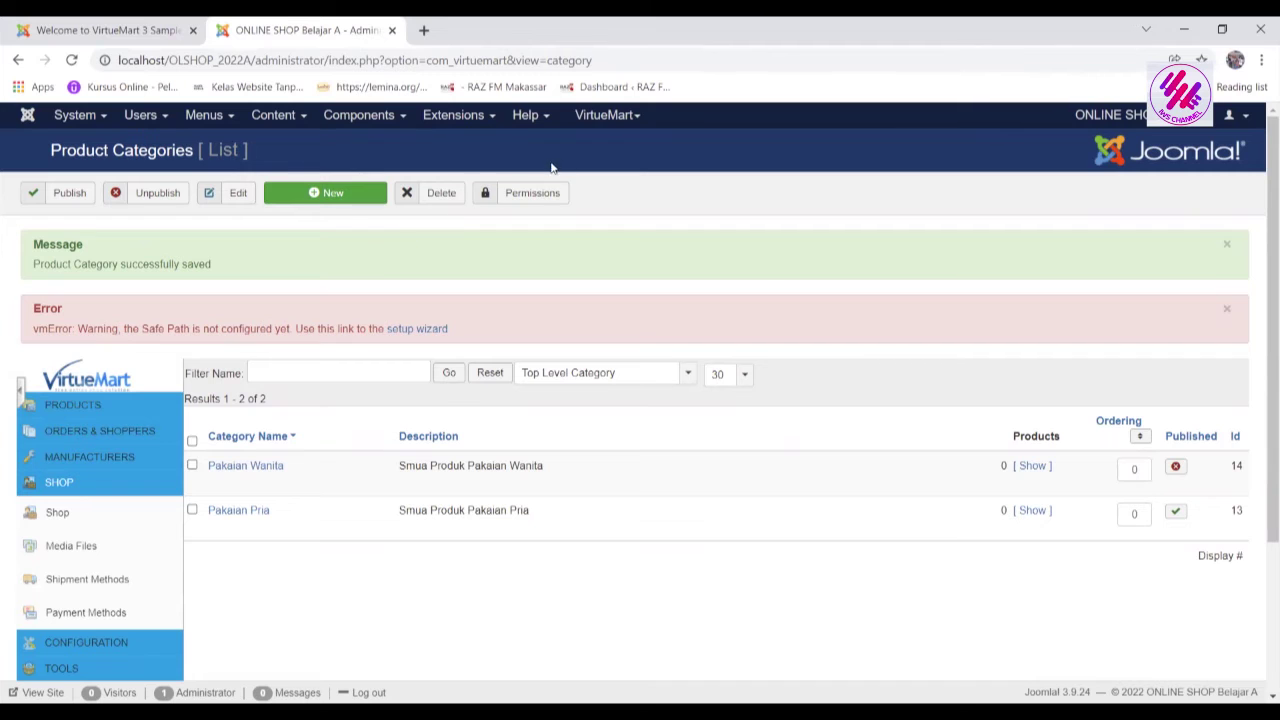
click(644, 116)
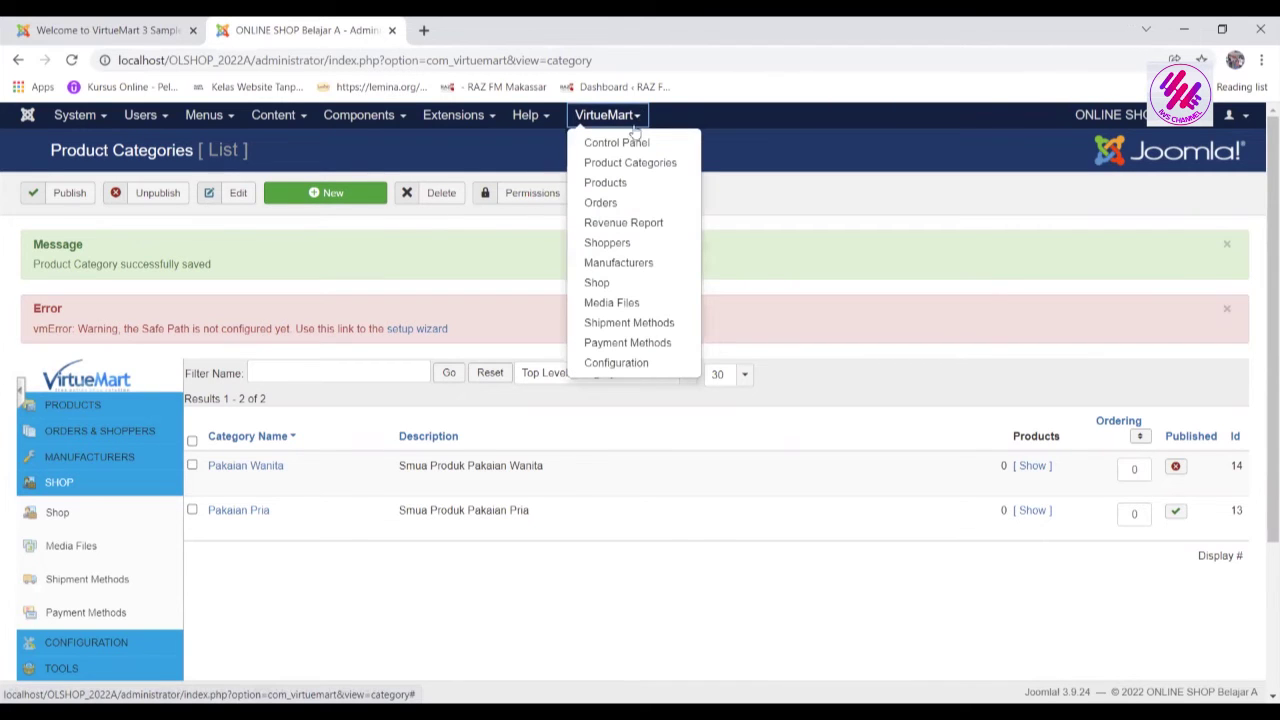
click(606, 183)
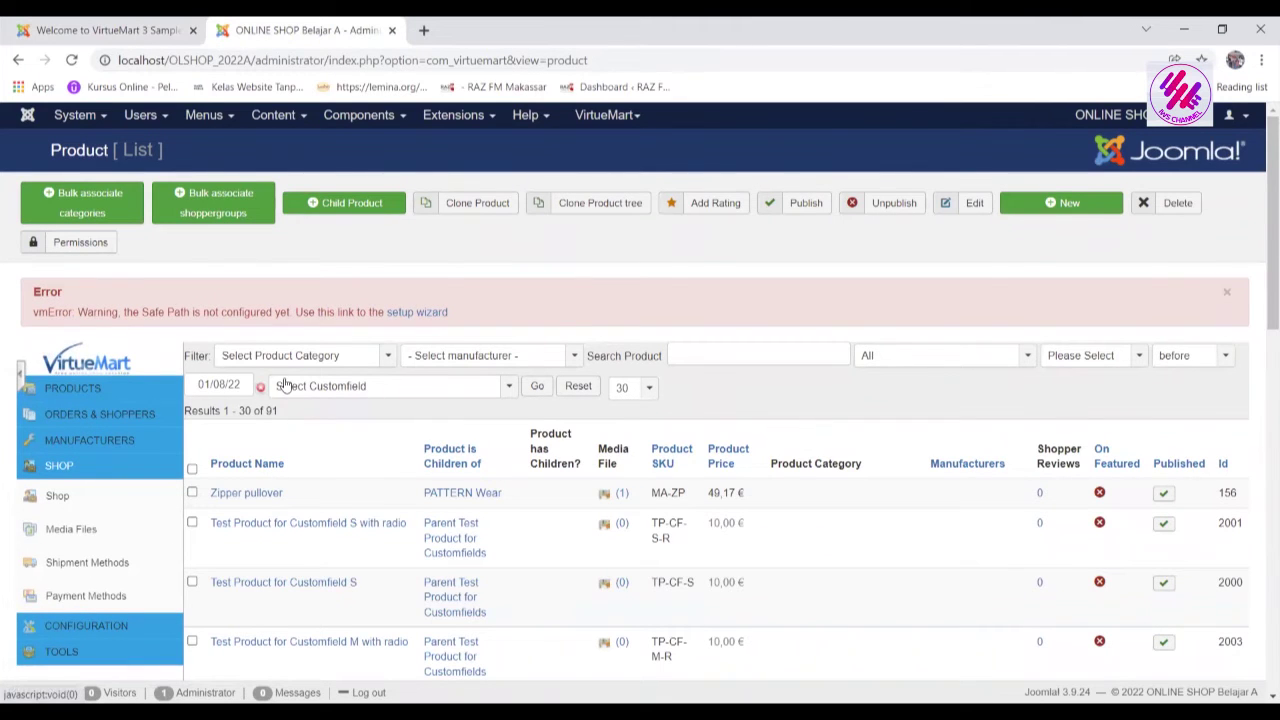
click(192, 468)
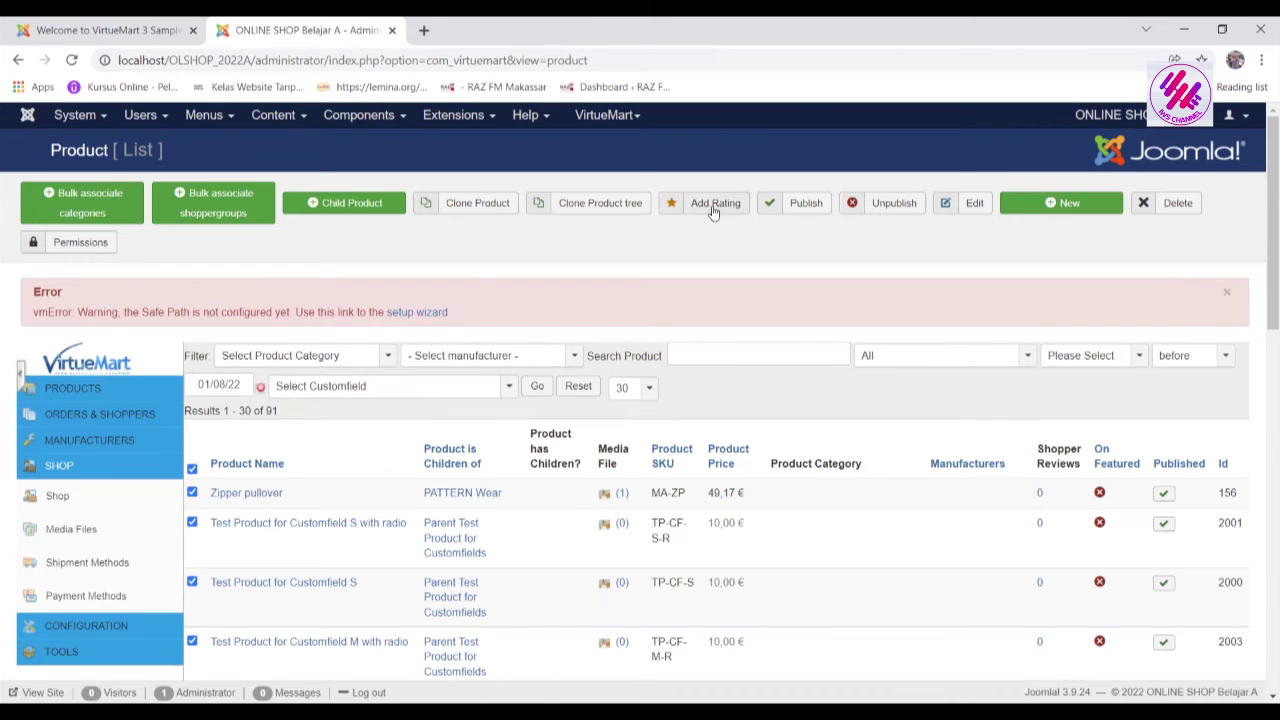
click(1148, 203)
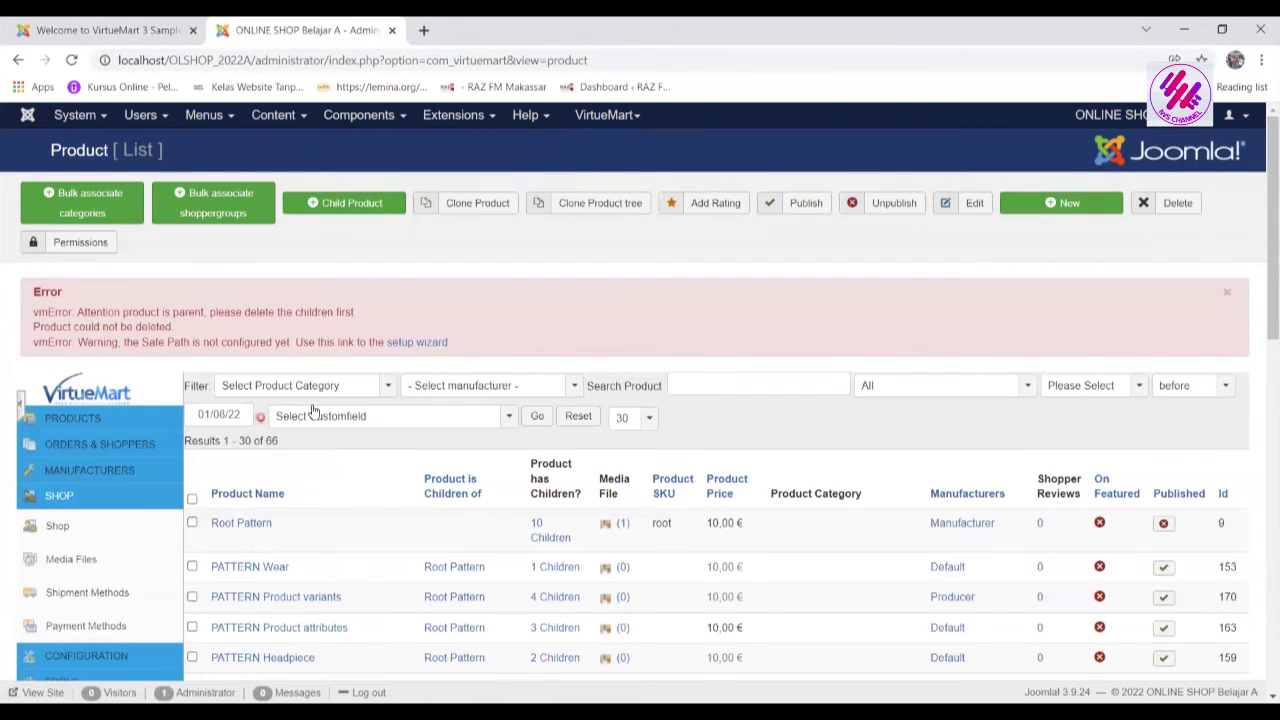
Delete the remaining sample products page by page until only the parent product Root Pattern is left
click(389, 388)
click(389, 388)
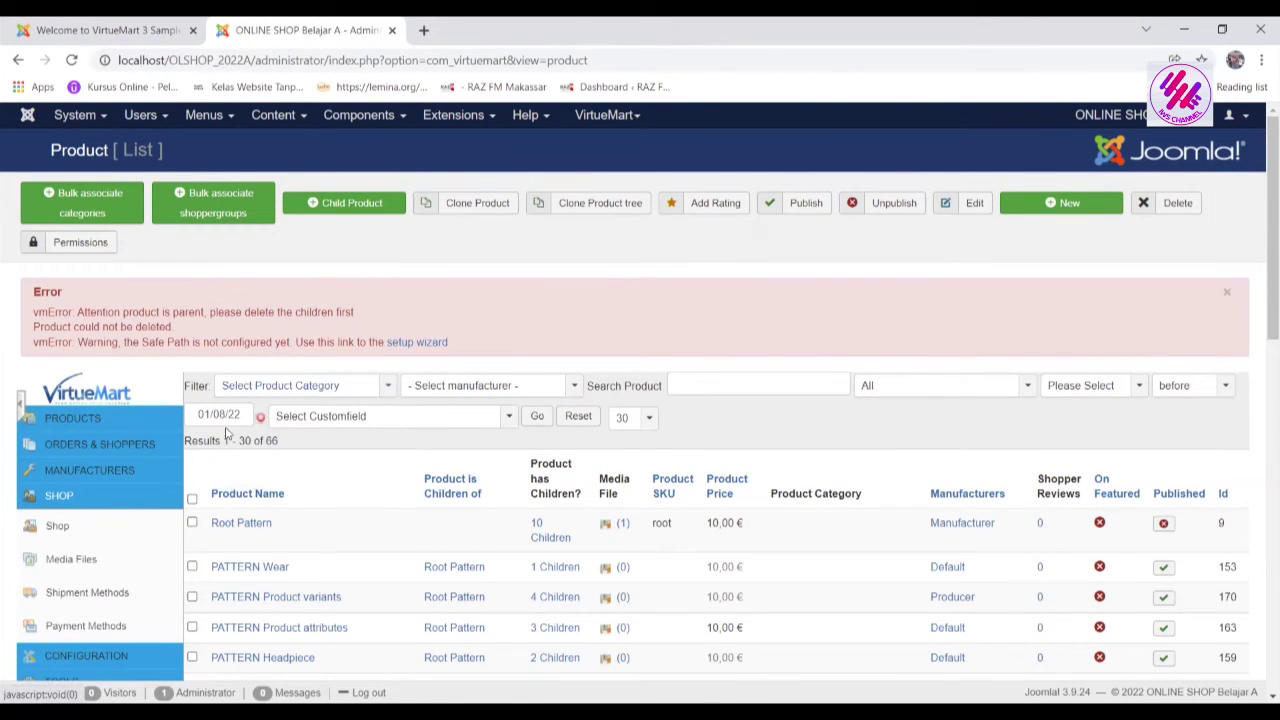
click(192, 499)
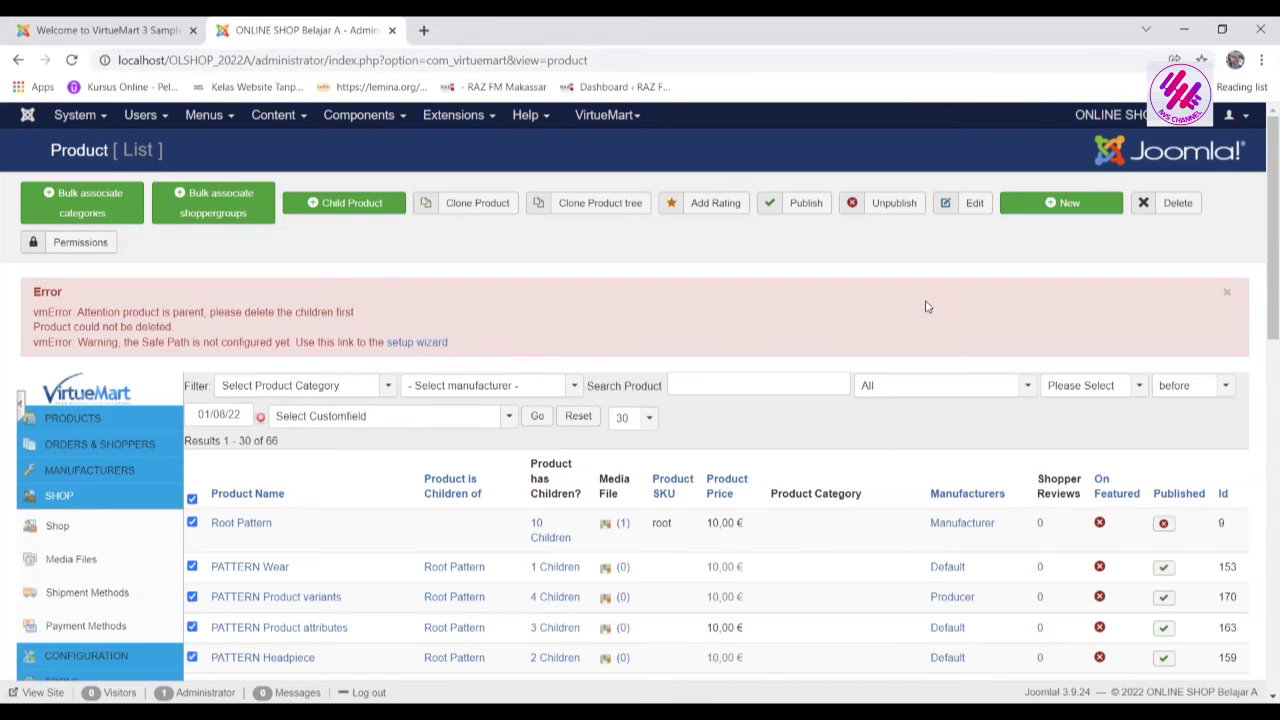
click(1177, 204)
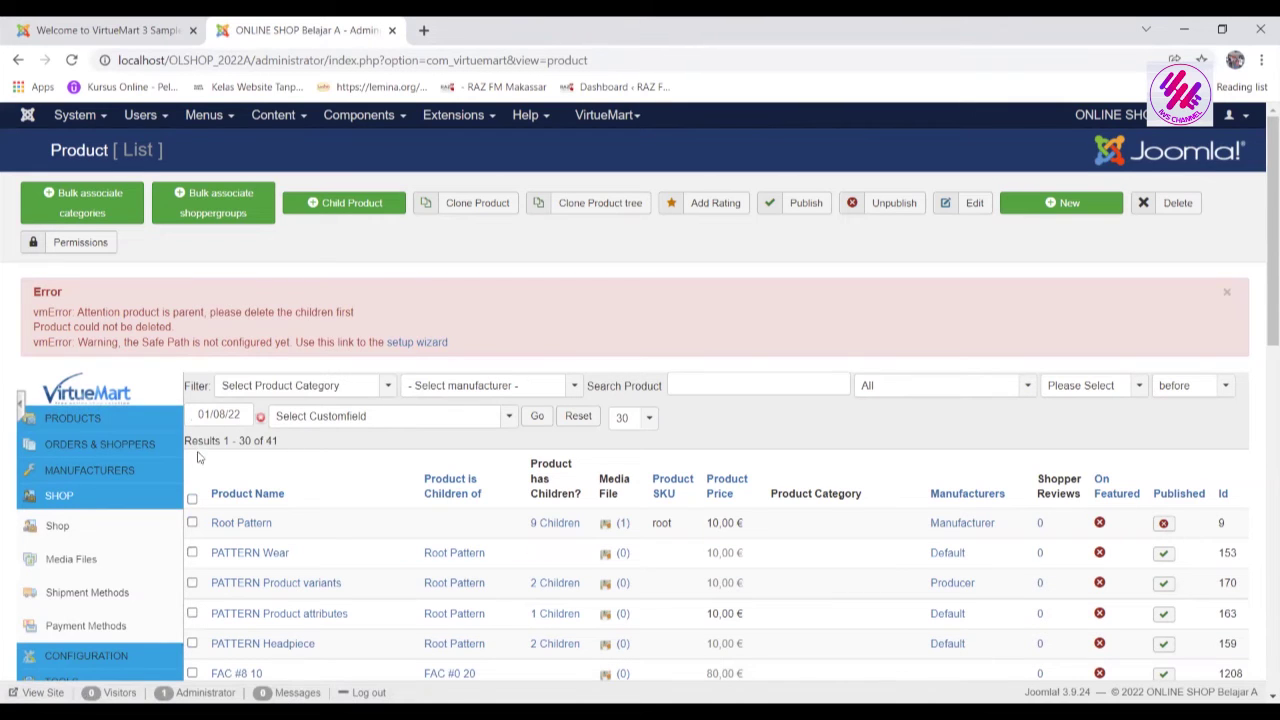
click(192, 499)
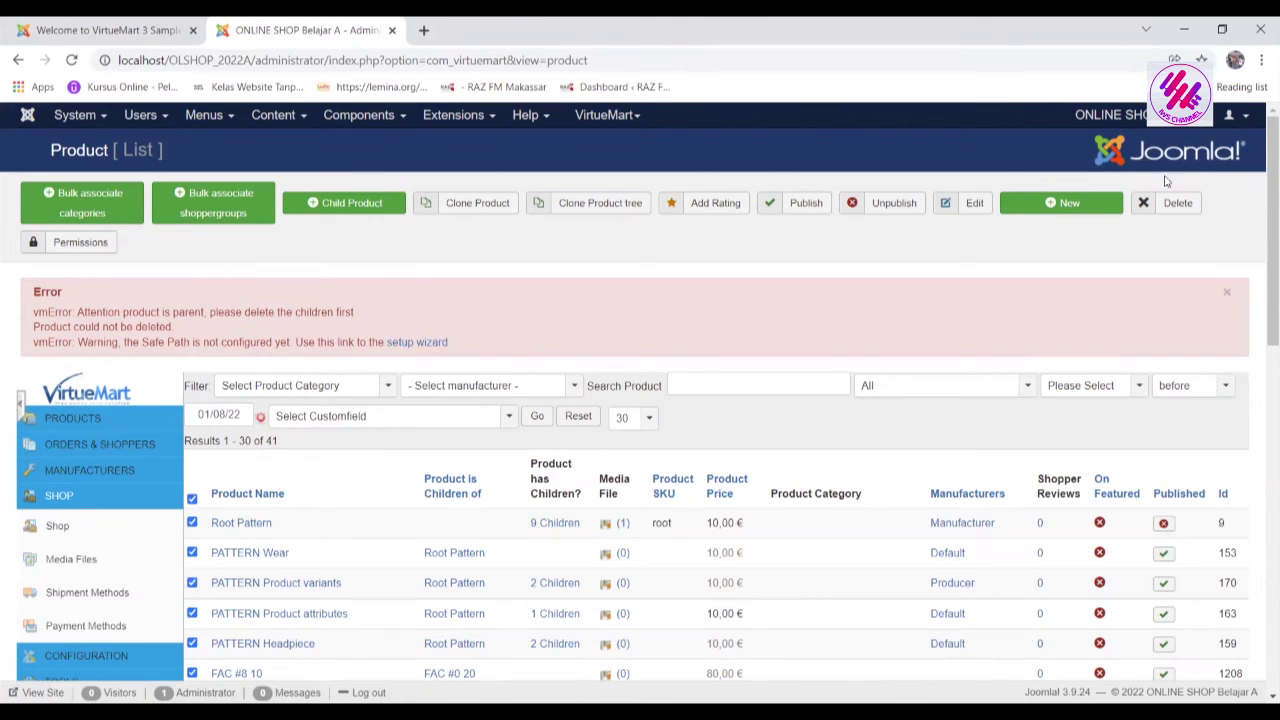
click(1177, 205)
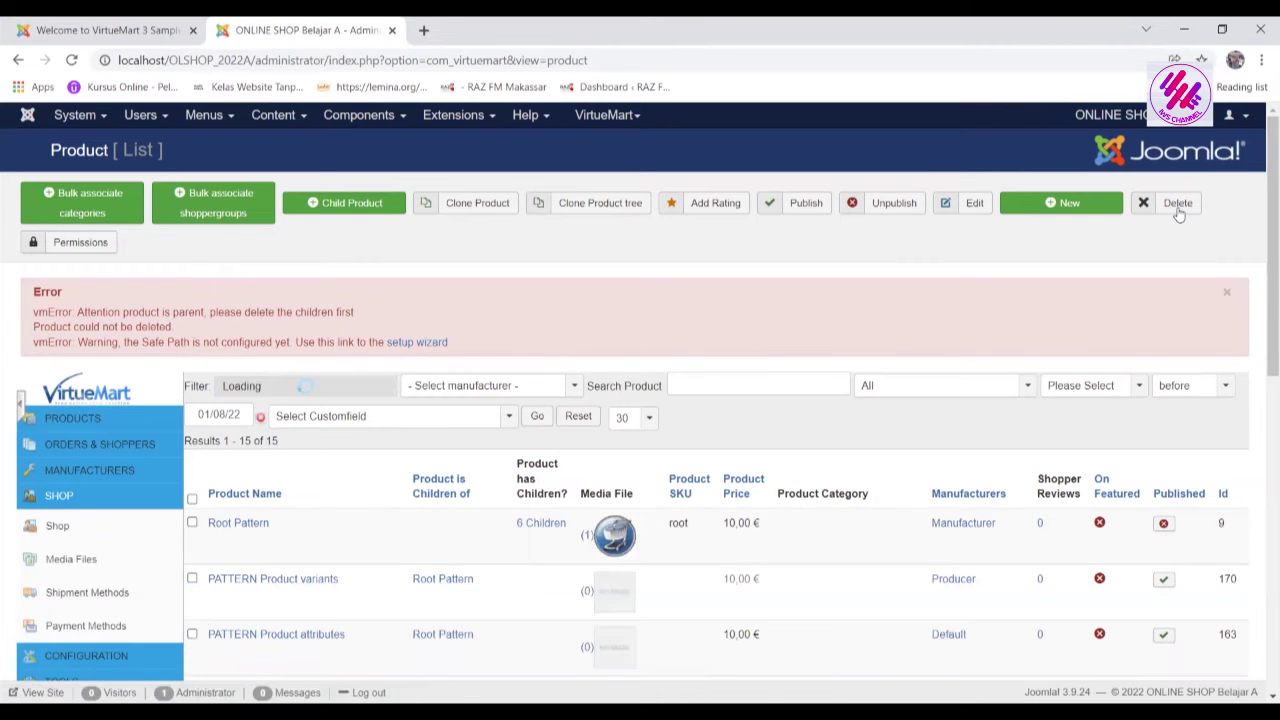
click(192, 499)
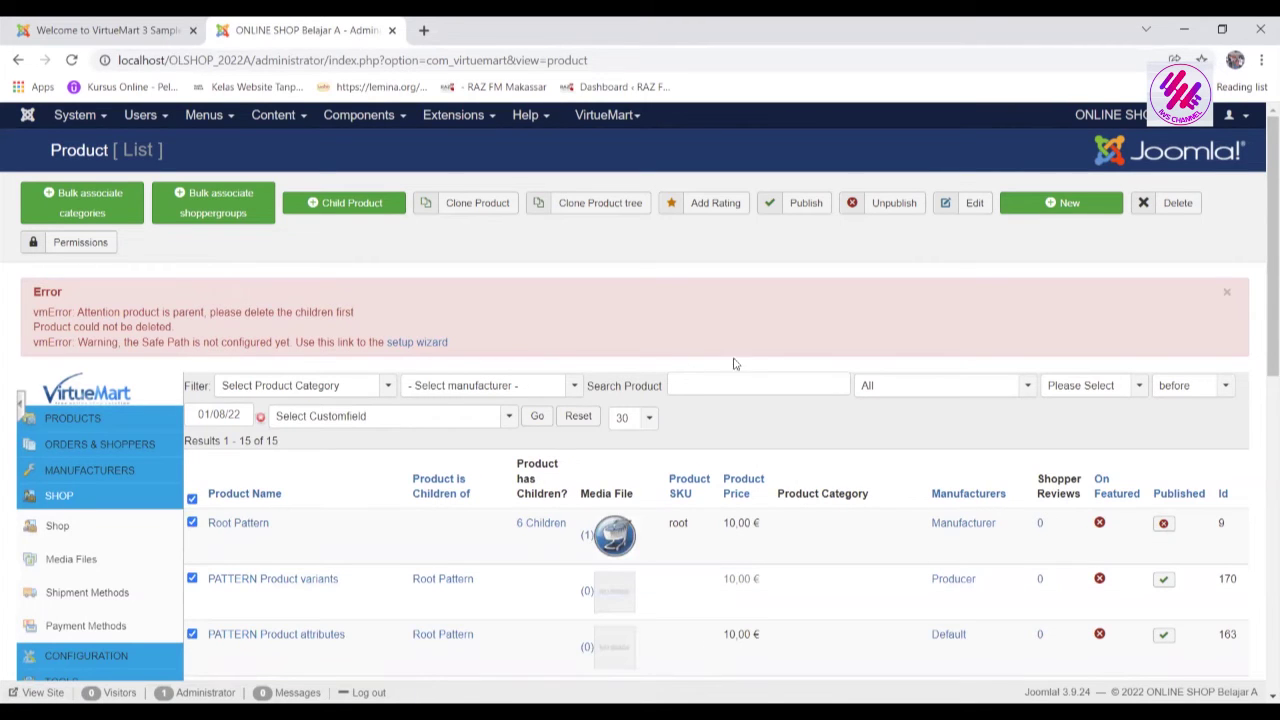
click(1181, 204)
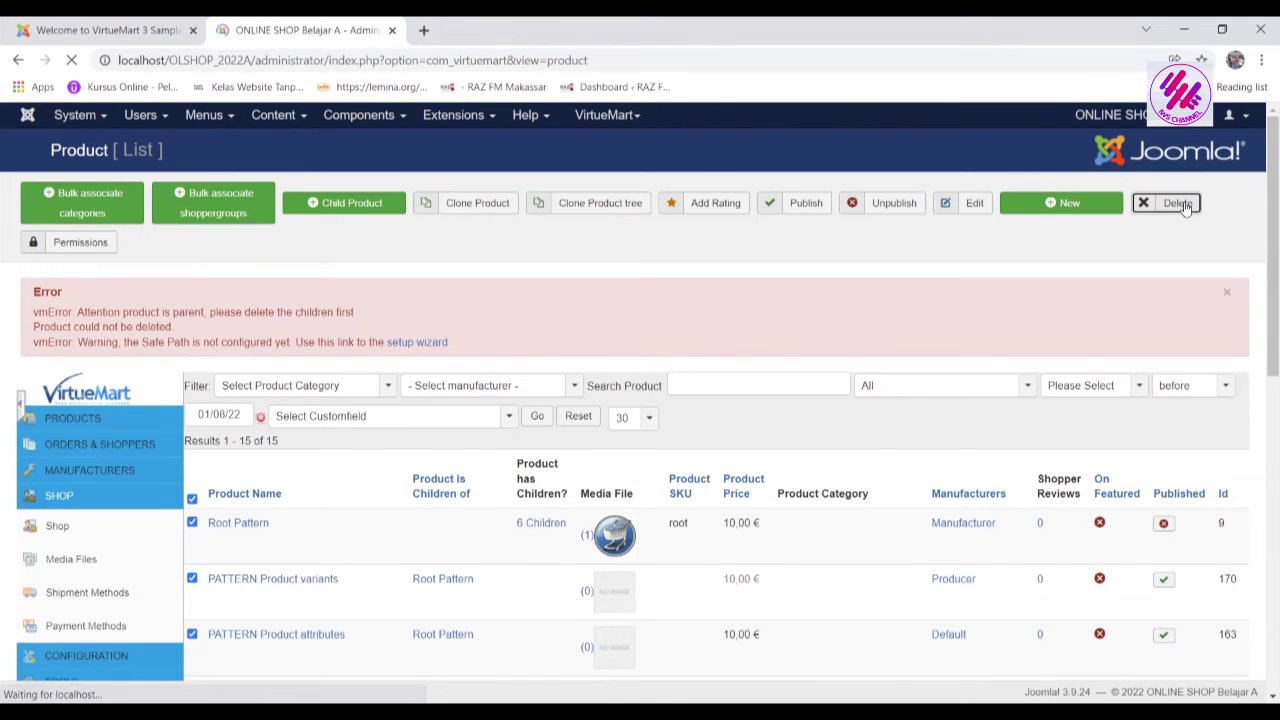
click(192, 498)
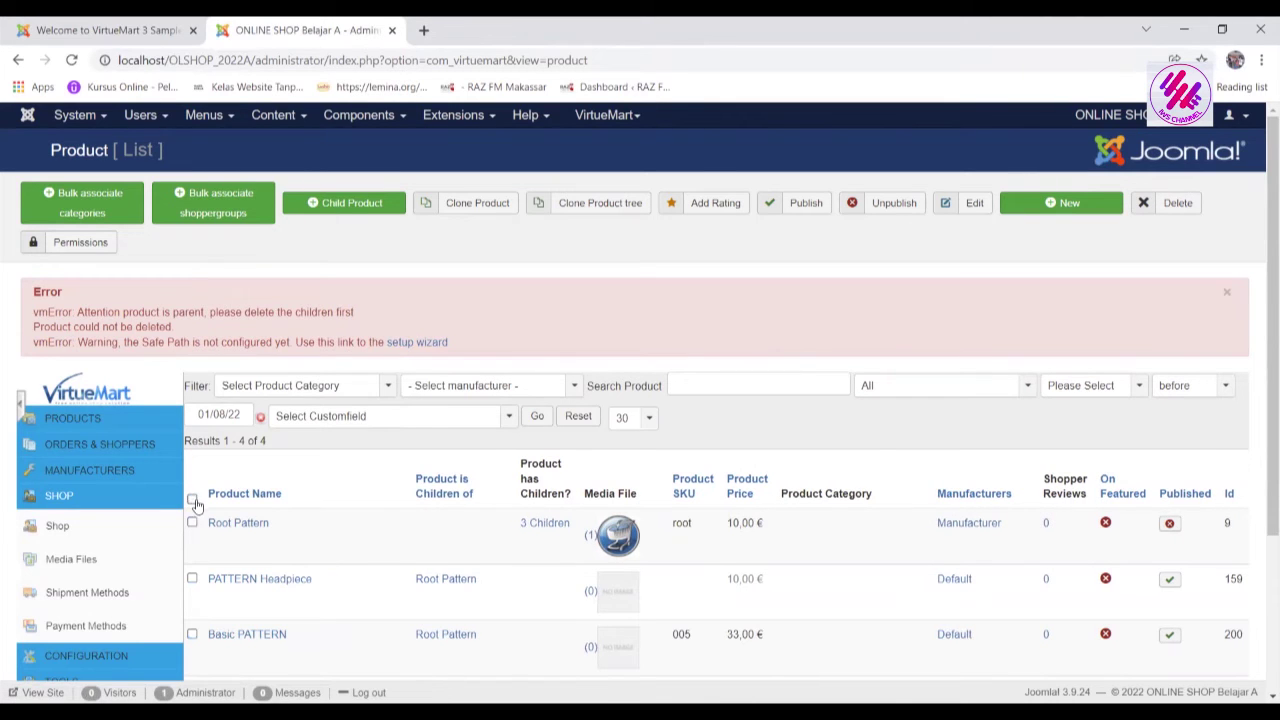
click(1176, 212)
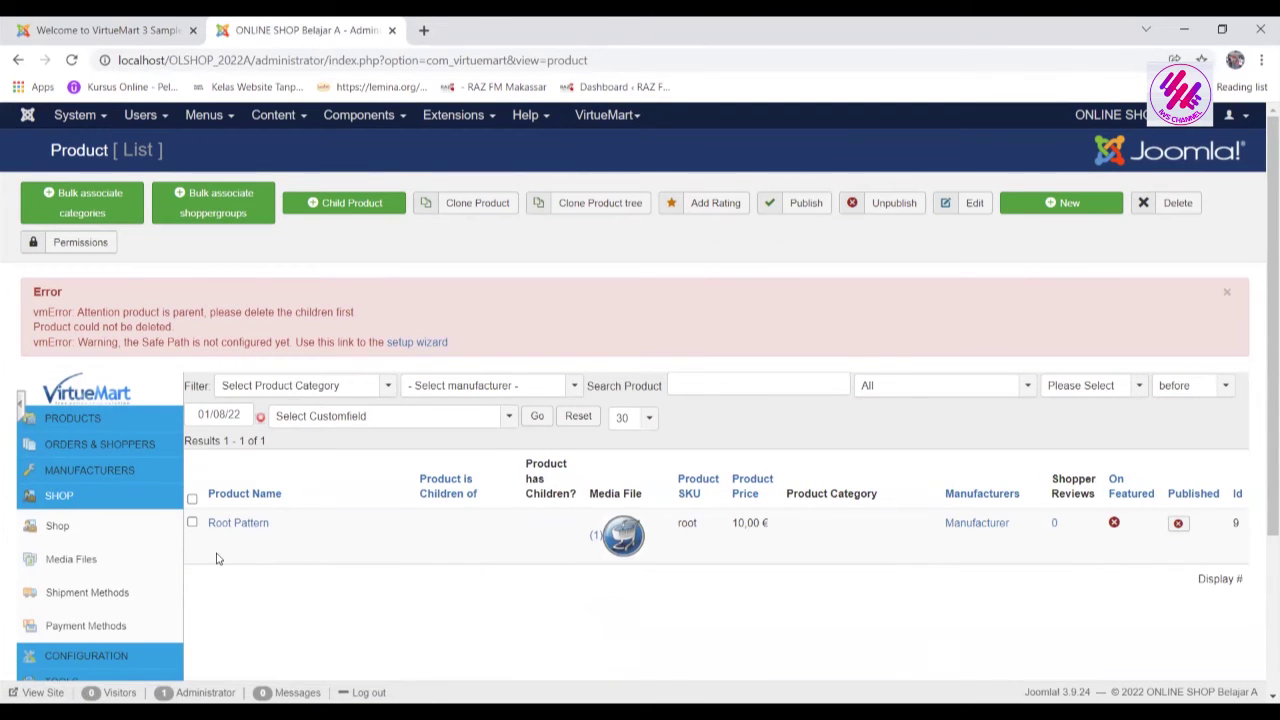
Delete the Root Pattern product and dismiss the notice and error messages
click(192, 522)
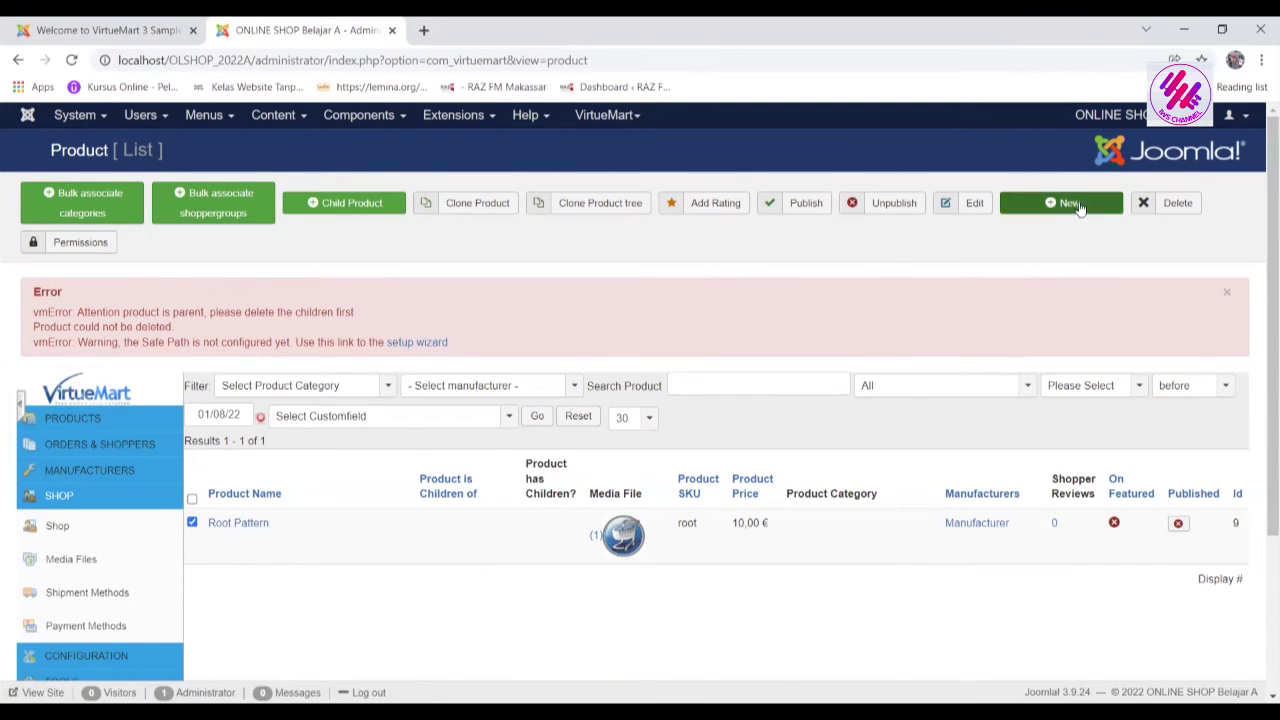
click(1176, 205)
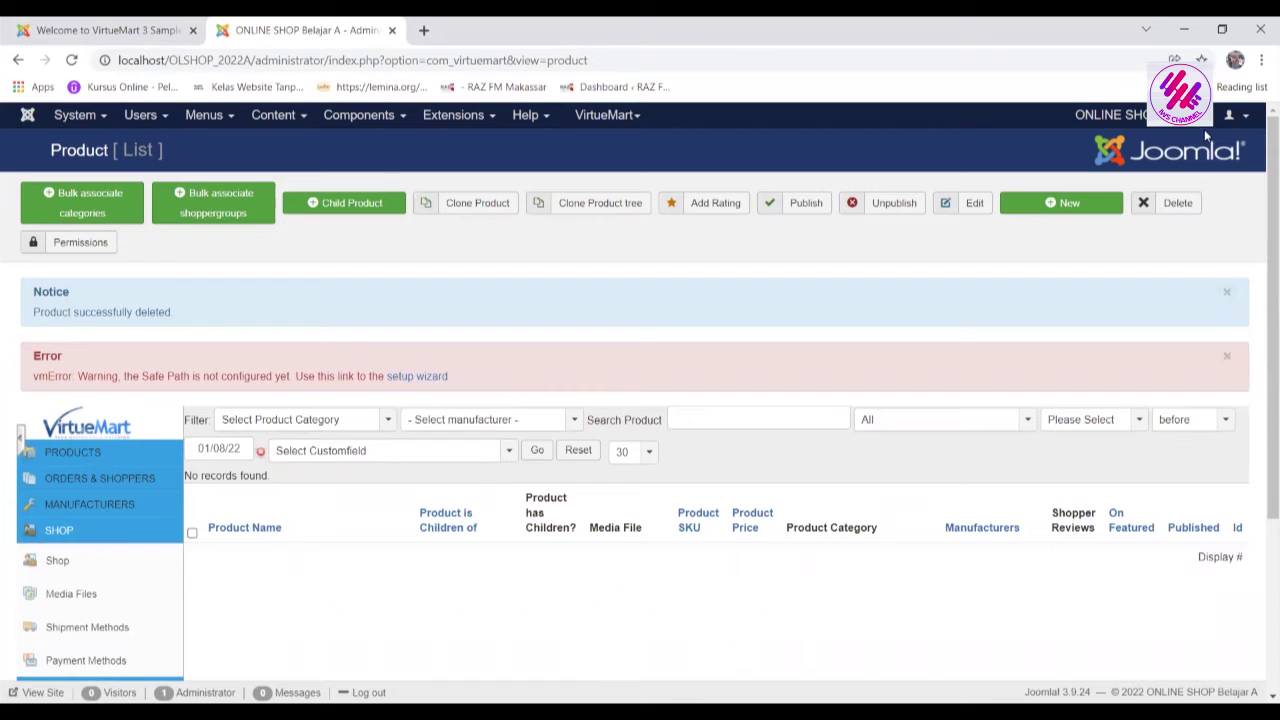
click(1227, 293)
click(1230, 293)
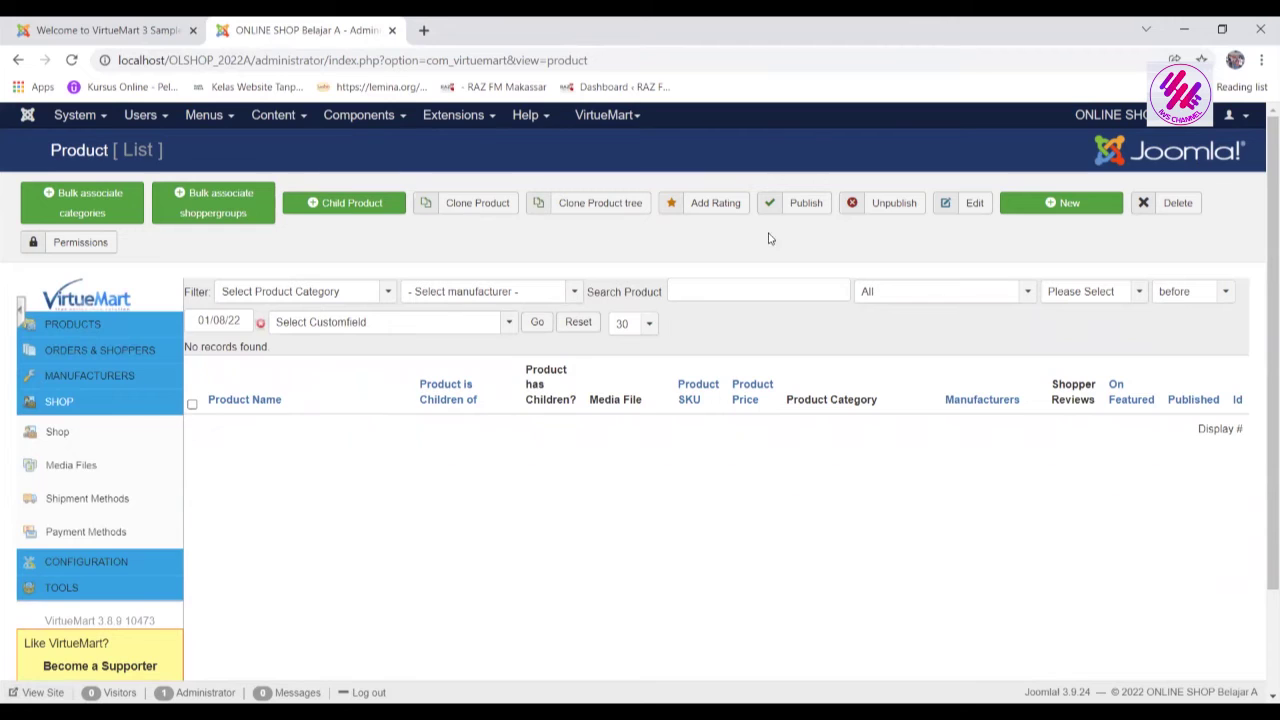
Create a new product named "Kemeja Kulian Pria model 1" with a cost price of 100000 in Indonesian rupiah
click(1057, 209)
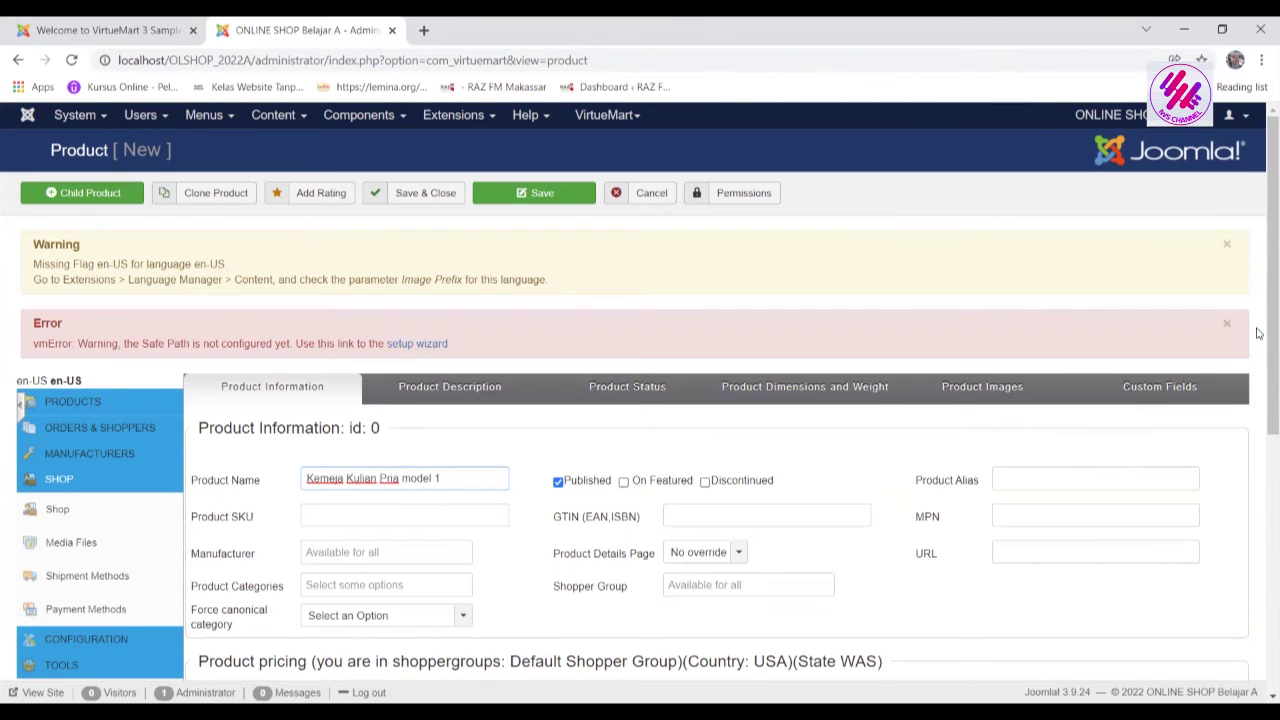
scroll(1260, 343, down, 2)
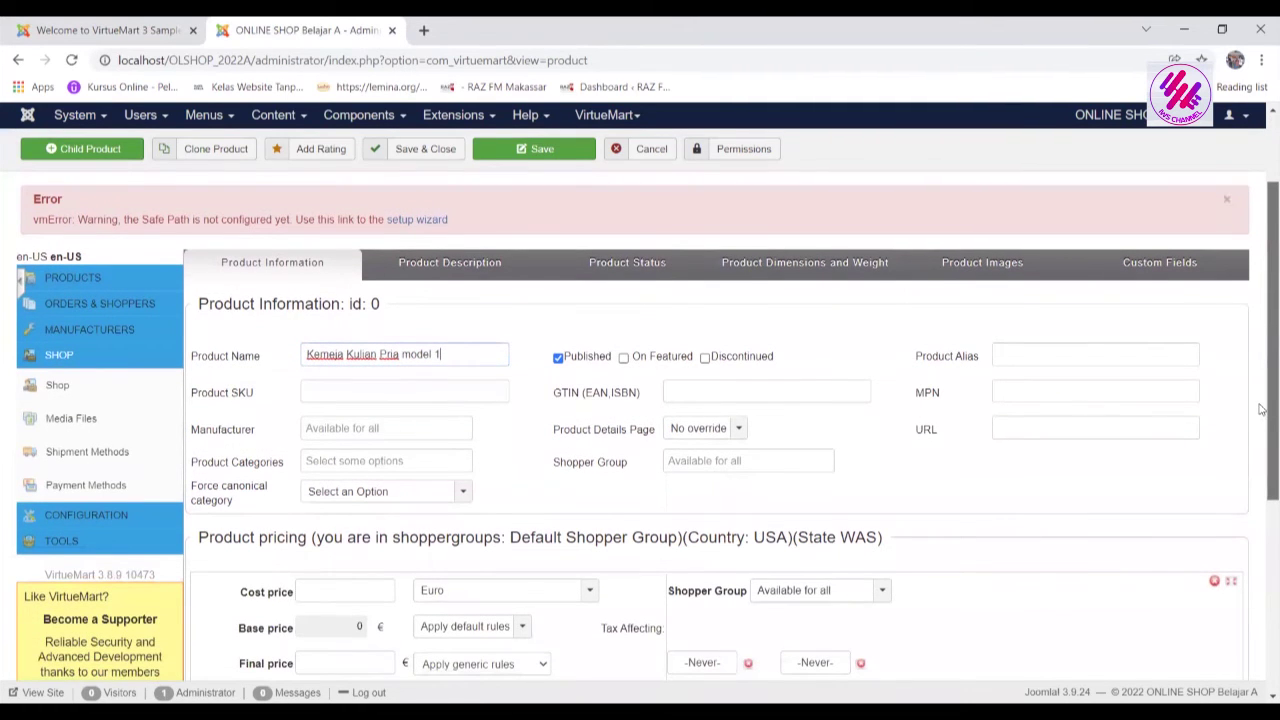
drag(1262, 408, 1262, 437)
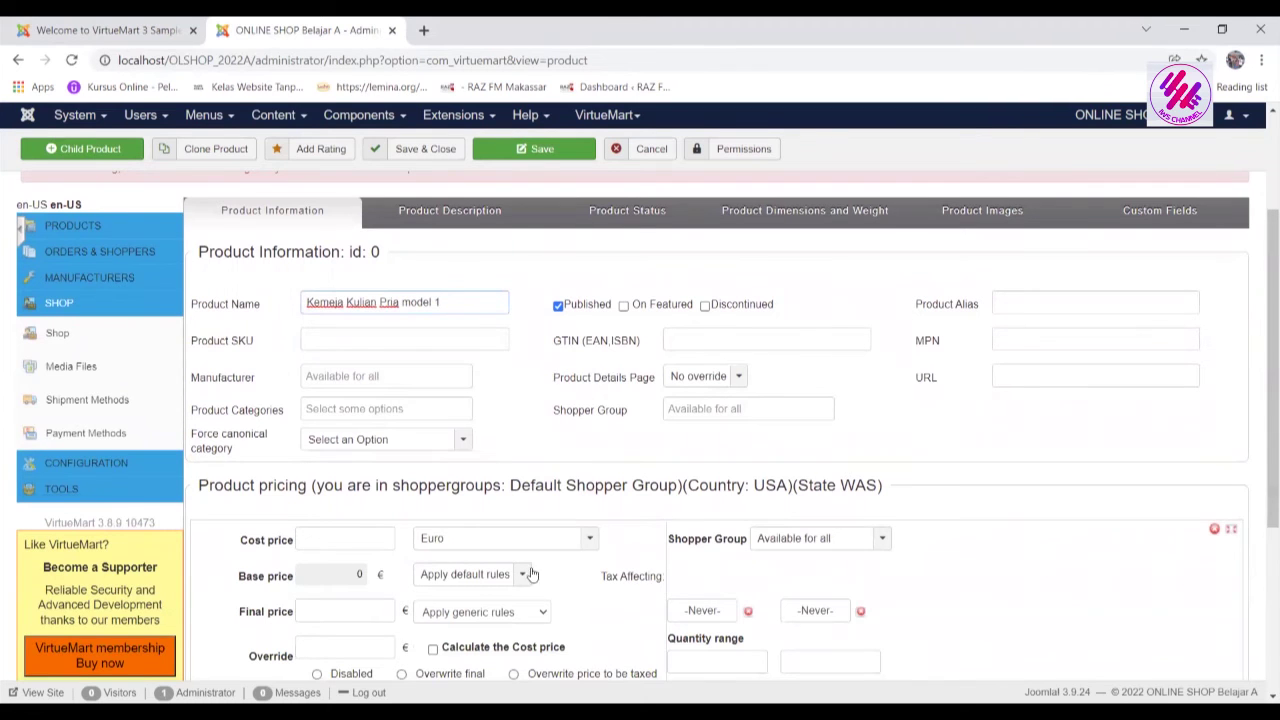
click(590, 544)
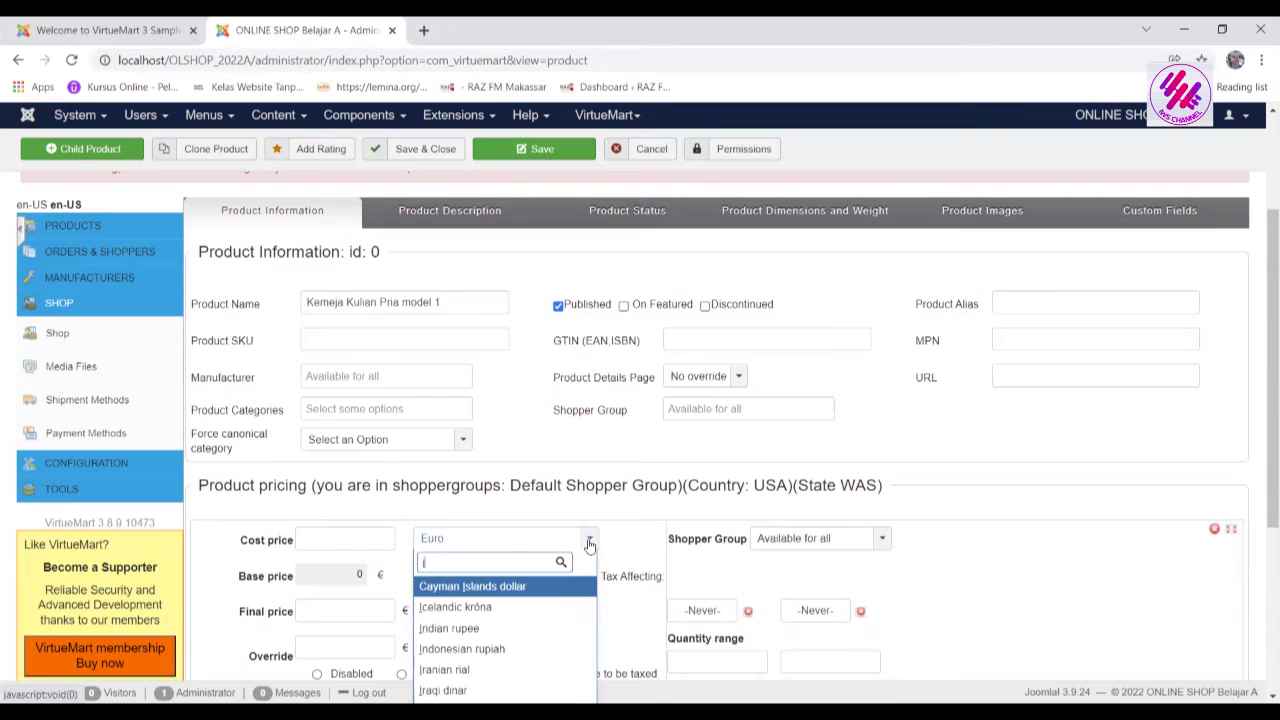
click(532, 648)
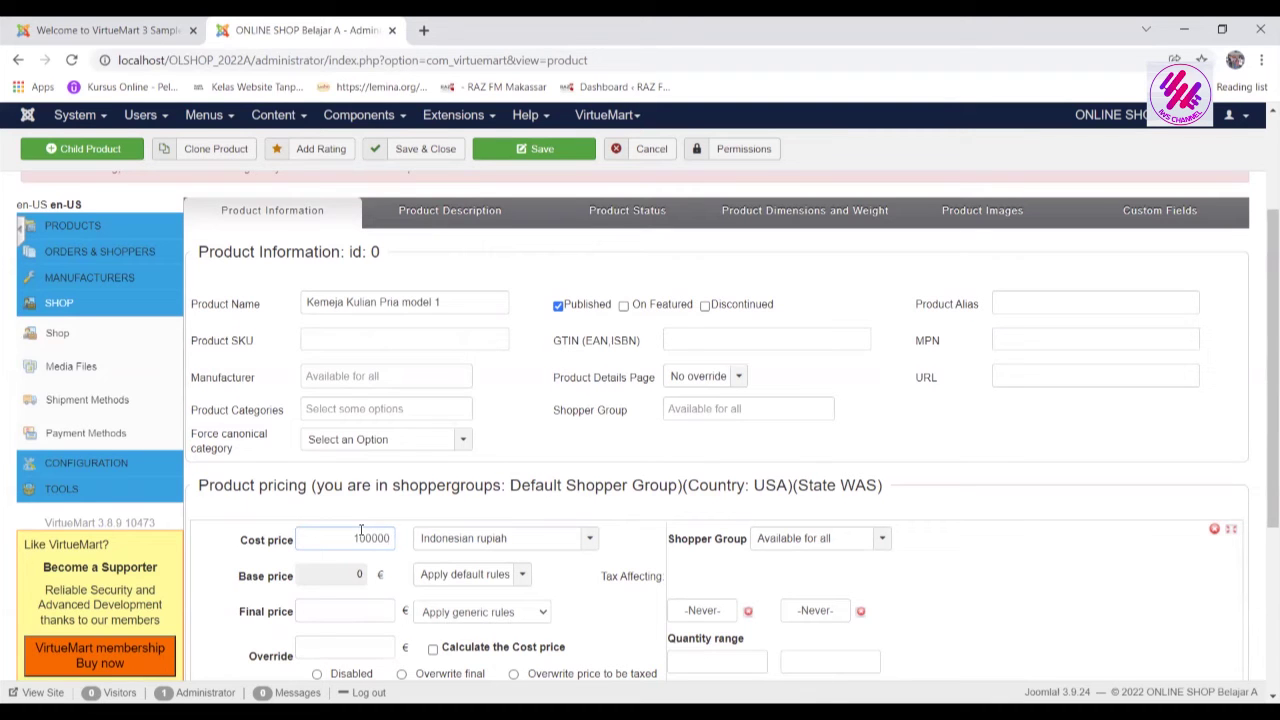
Set the new product's forced canonical category to Pakaian Pria and open its product image settings
mouse_move(1257, 374)
mouse_down()
mouse_move(1263, 575)
mouse_move(1262, 307)
mouse_move(1261, 360)
mouse_up()
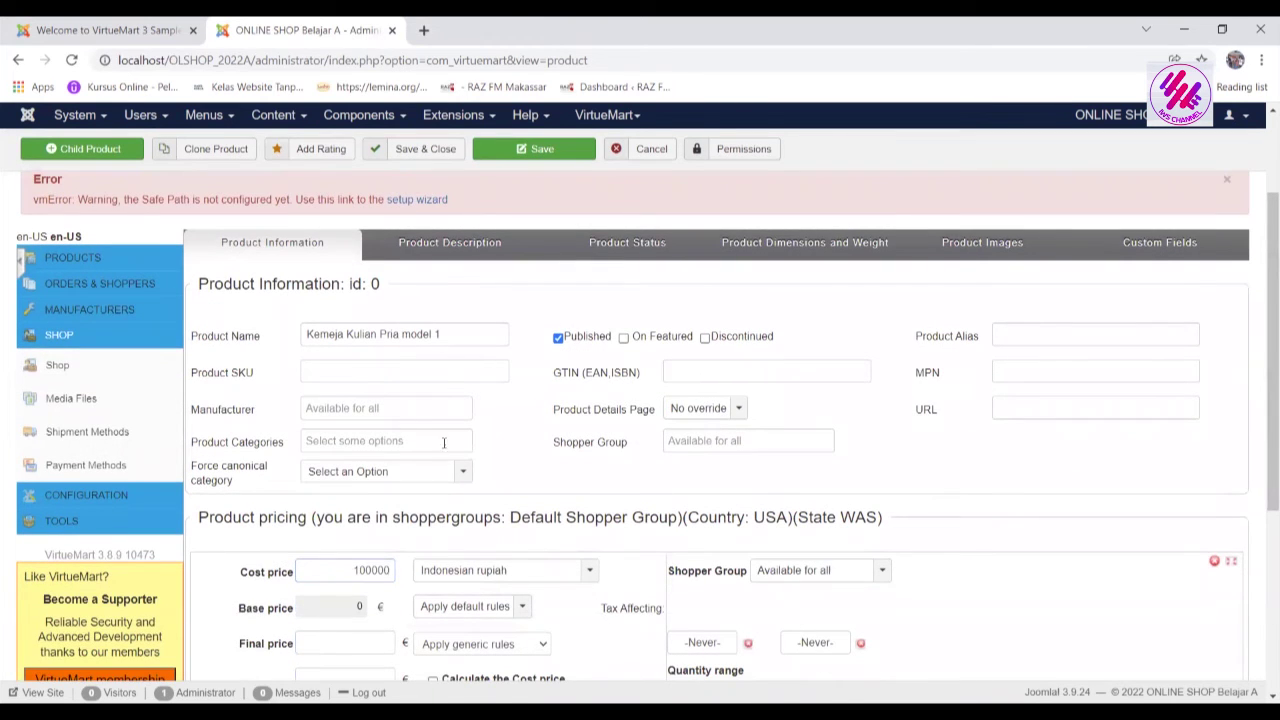
click(467, 471)
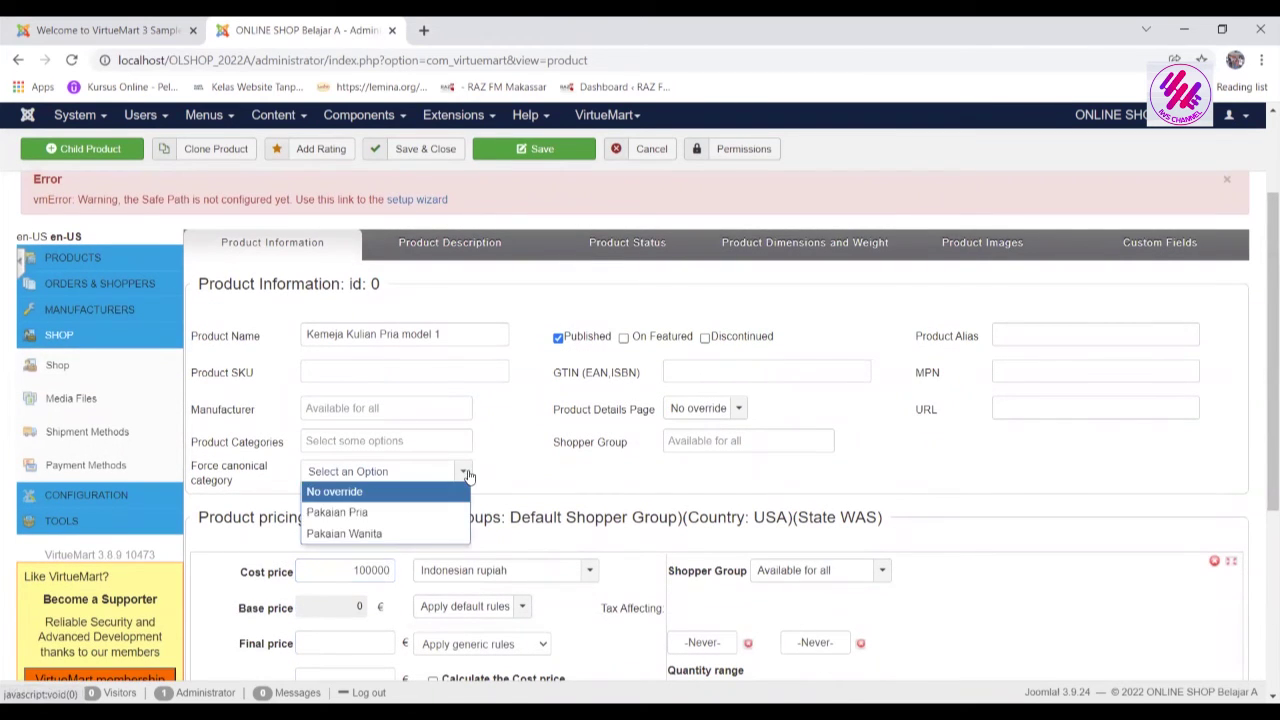
click(416, 511)
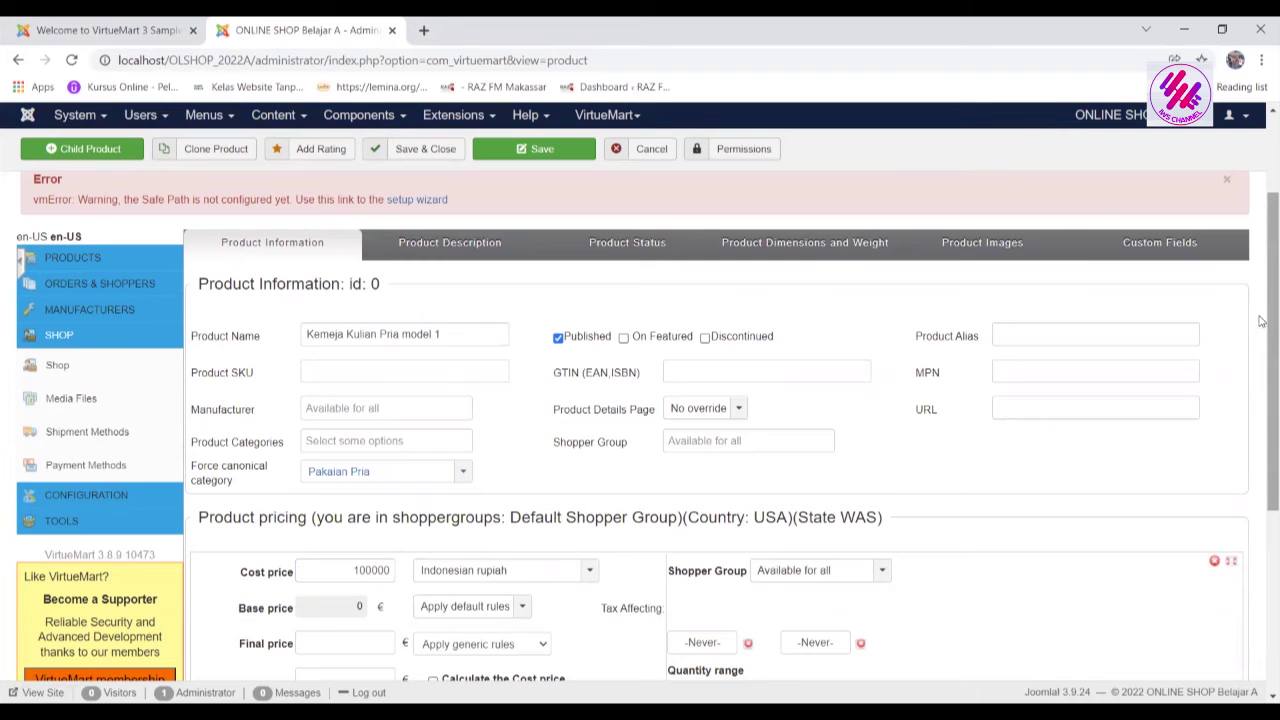
mouse_move(1261, 357)
mouse_down()
mouse_move(1261, 567)
mouse_move(1261, 357)
mouse_up()
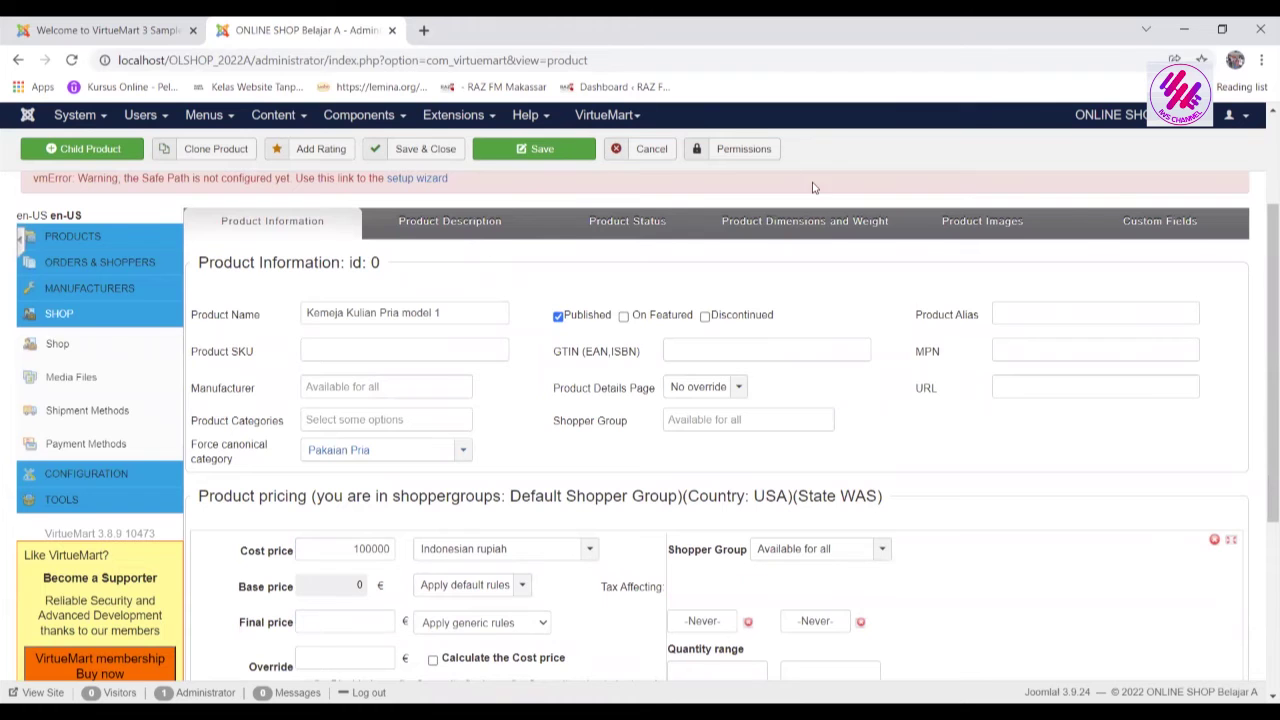
click(997, 220)
drag(1262, 236, 1262, 140)
Open a new browser tab and search Google Images for "kemeja kuliah pria"
click(424, 30)
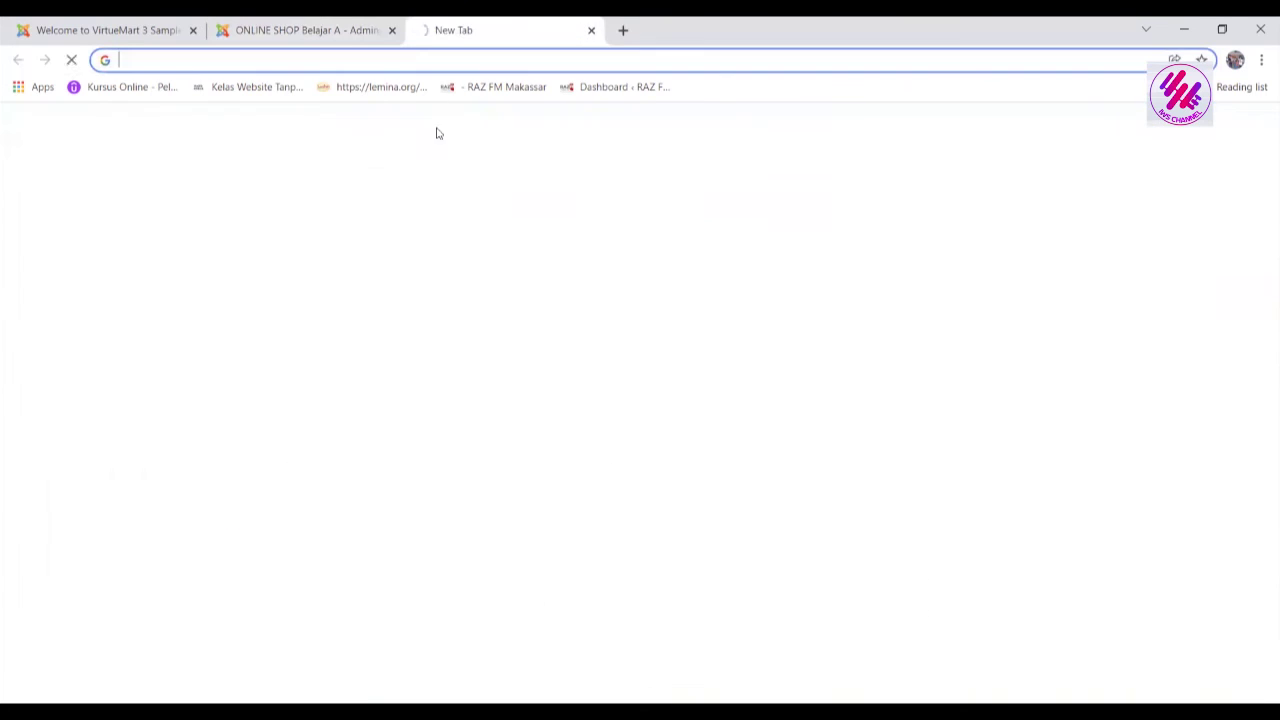
click(558, 365)
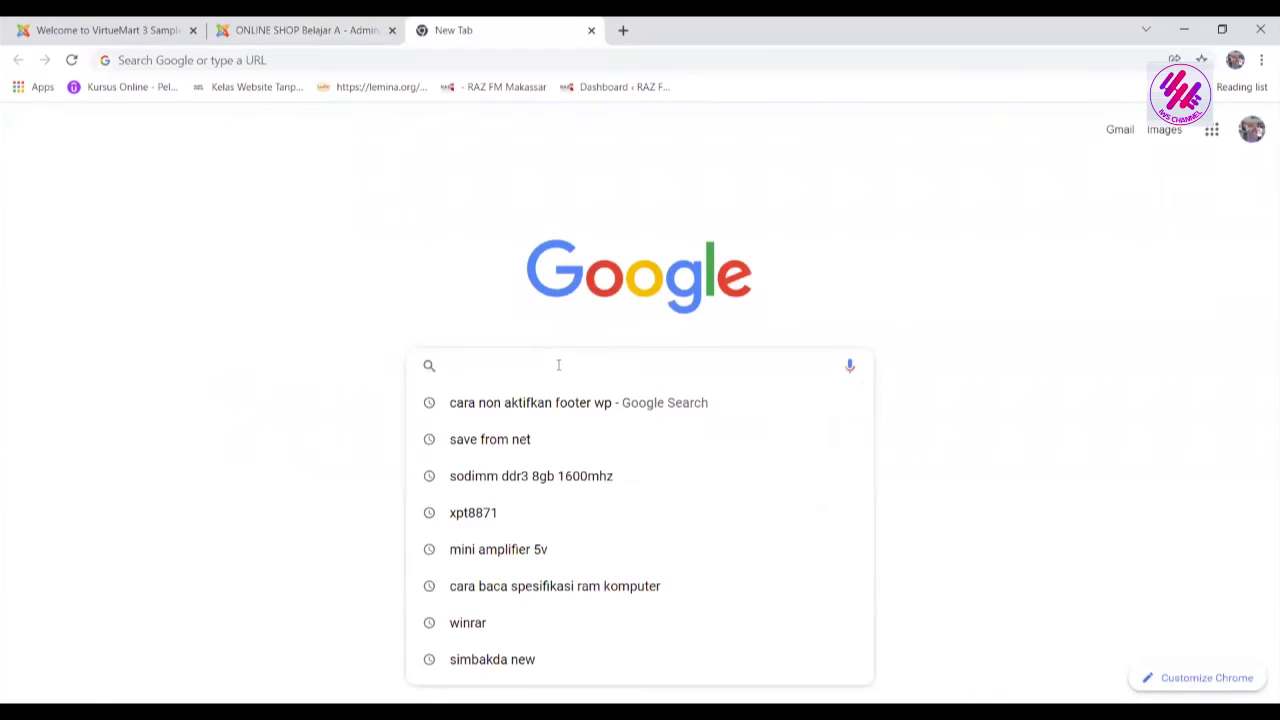
text(kemeja)
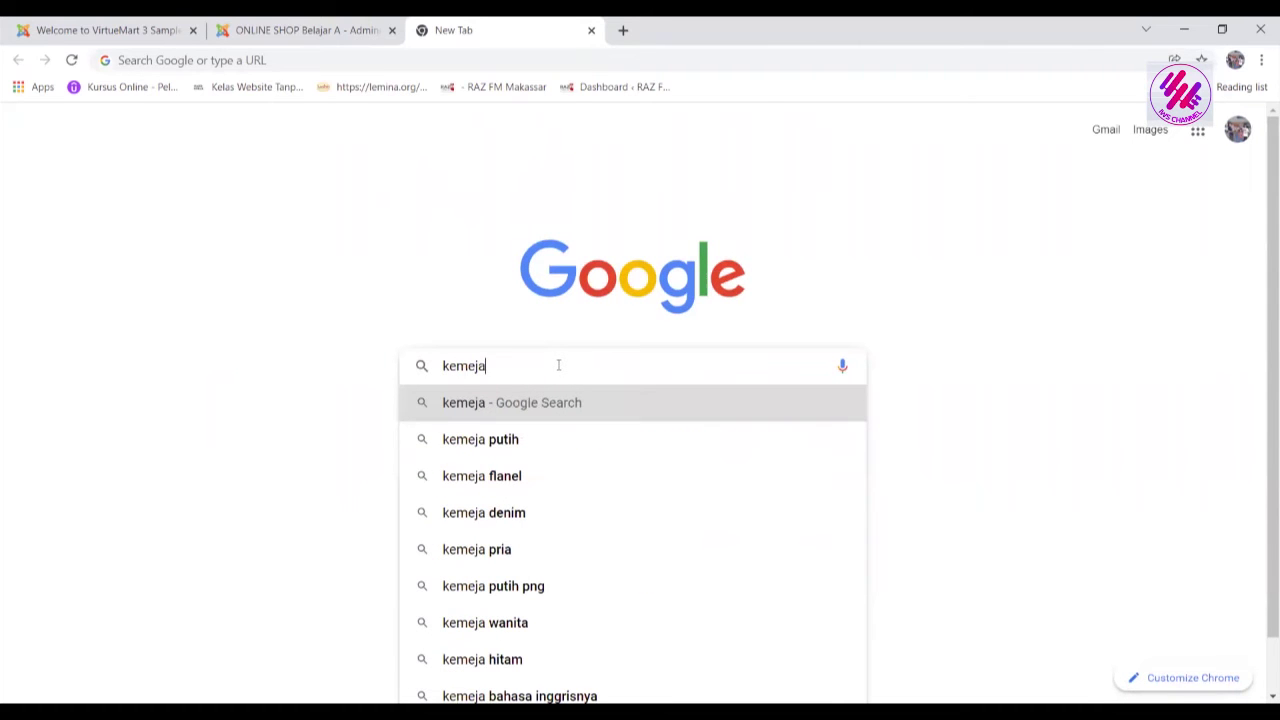
text( kuliah)
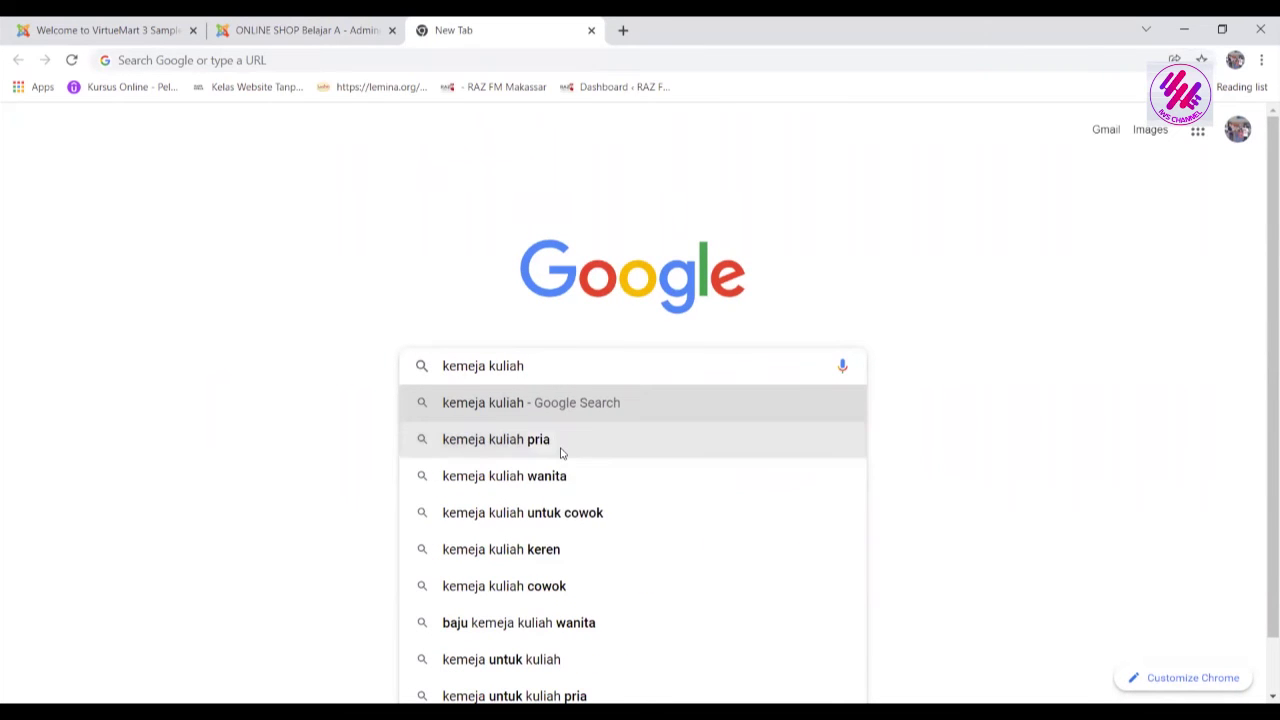
click(560, 451)
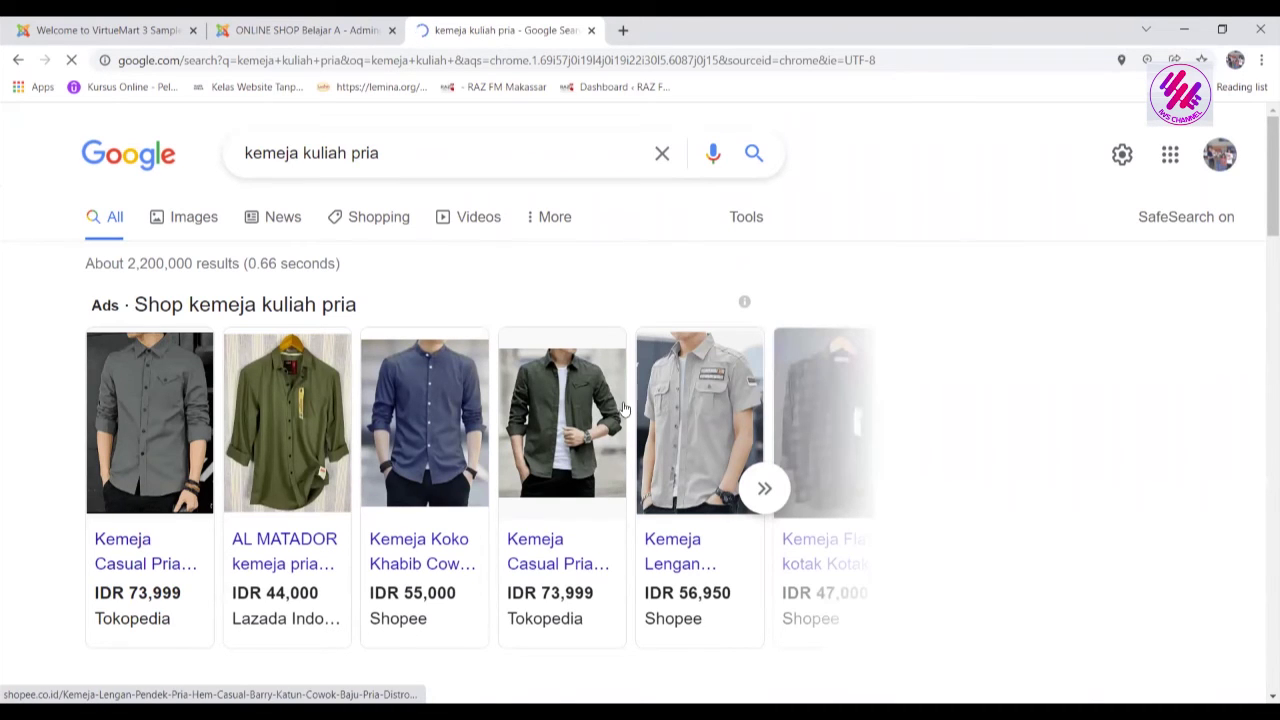
click(185, 222)
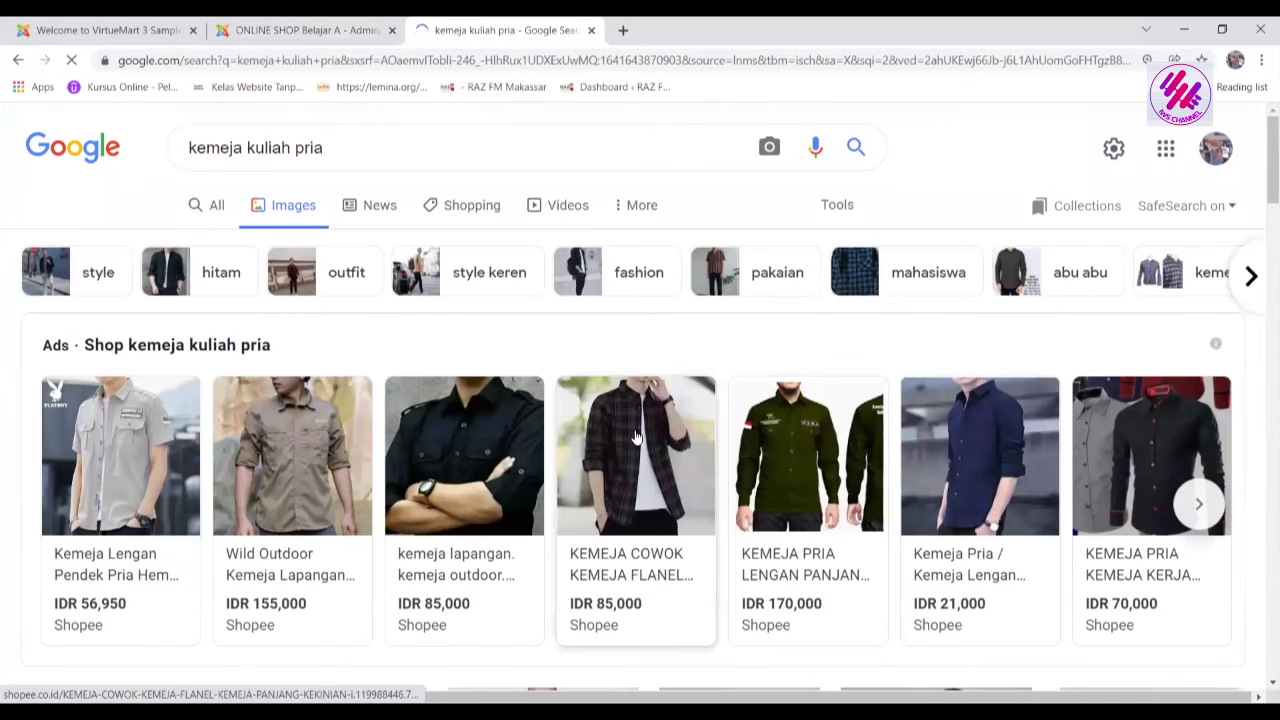
Try to save the IDR 85,000 flannel shirt photo from its Shopee listing and from its ad in the image results
click(636, 437)
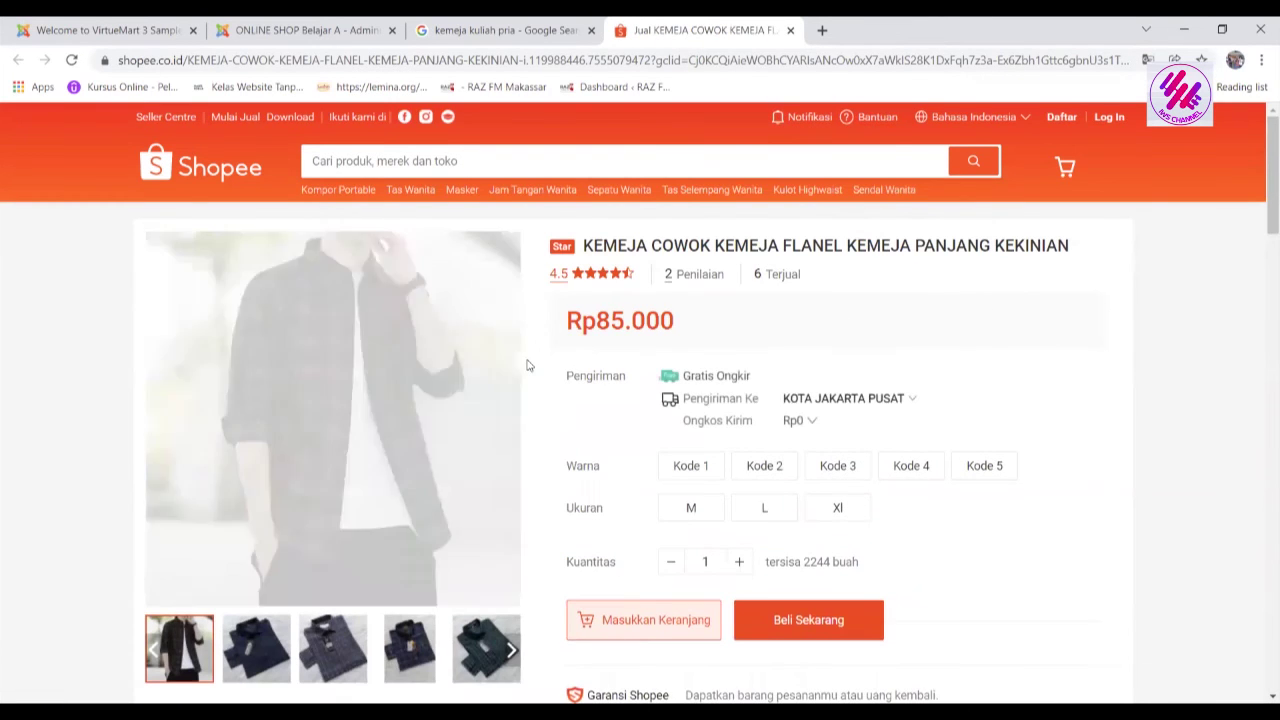
right_click(354, 342)
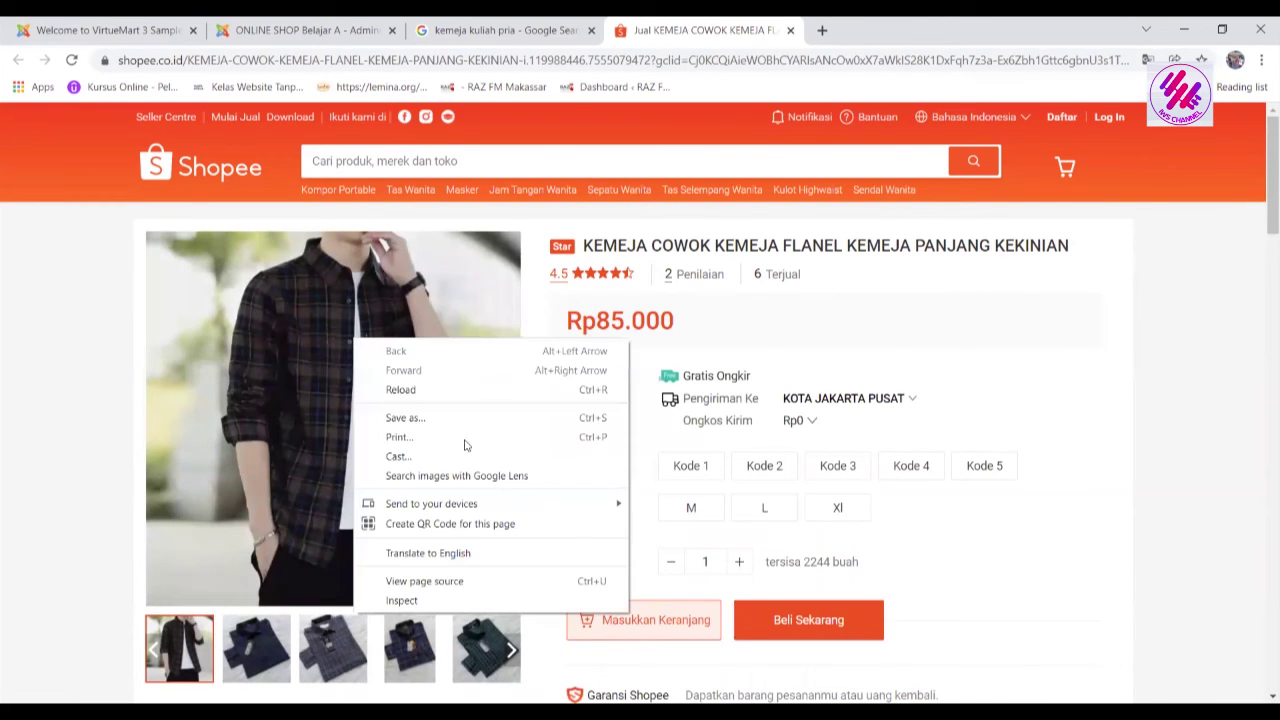
click(321, 391)
click(321, 391)
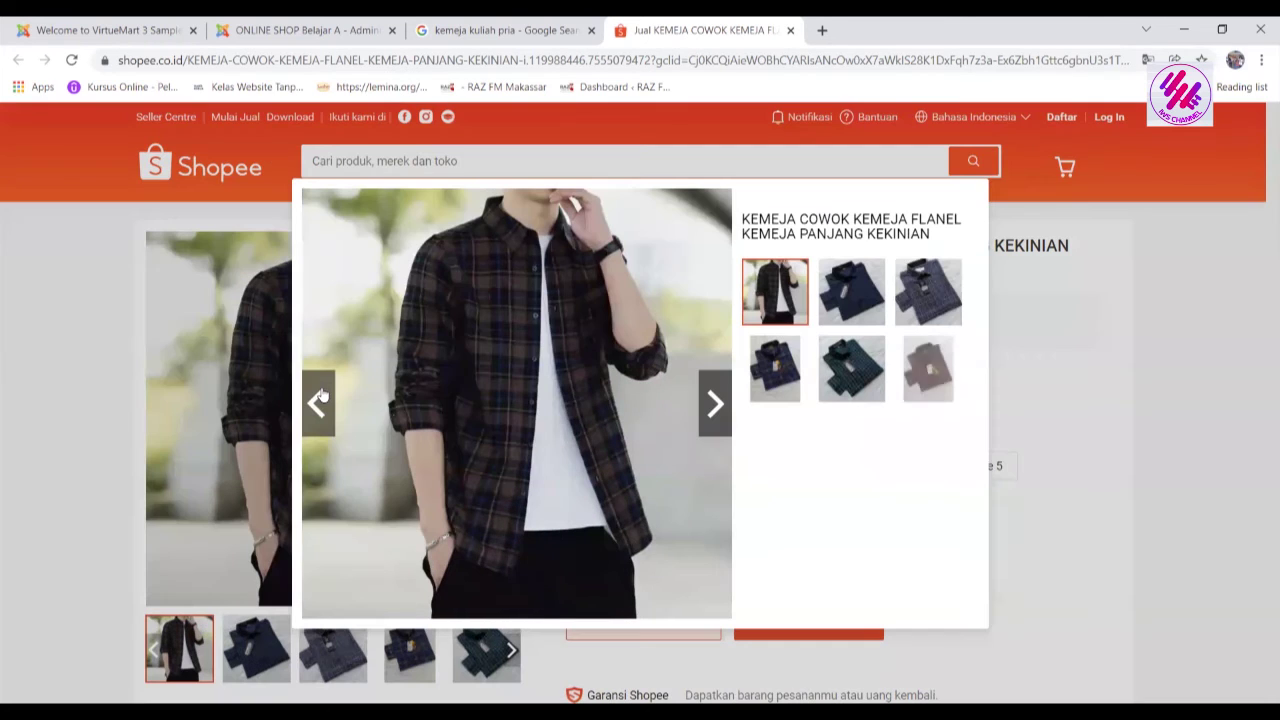
right_click(479, 340)
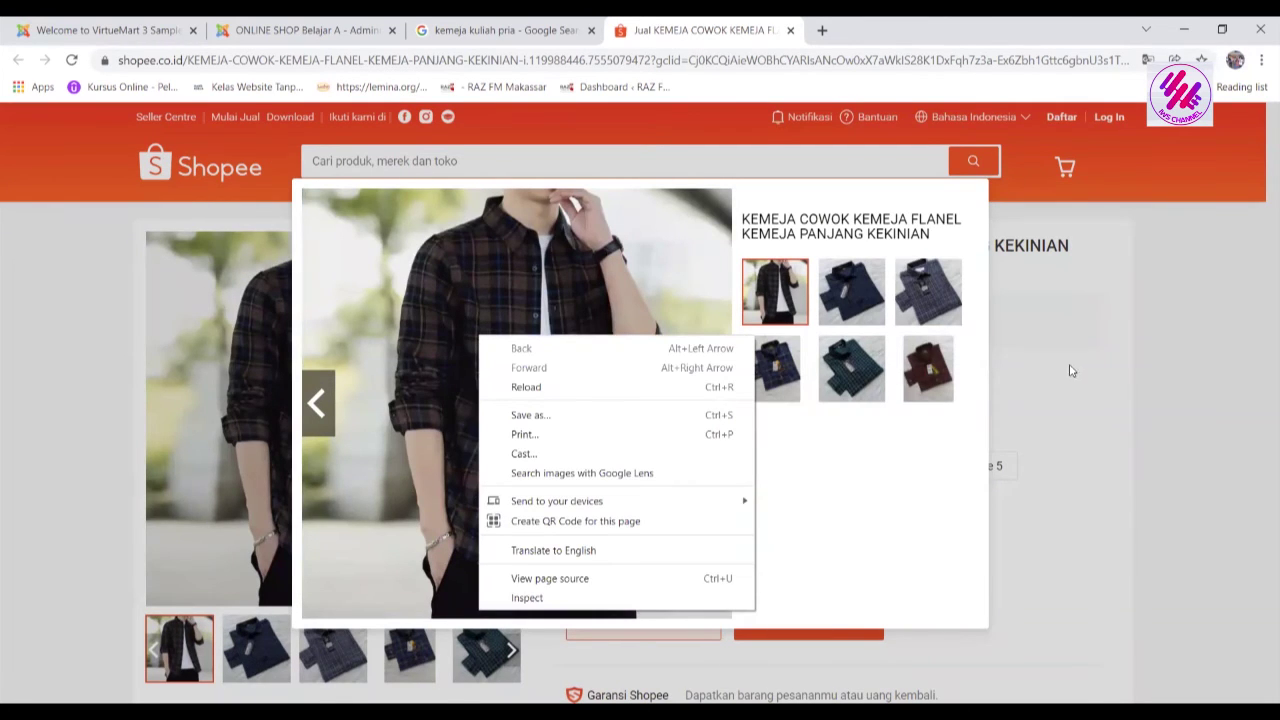
click(546, 34)
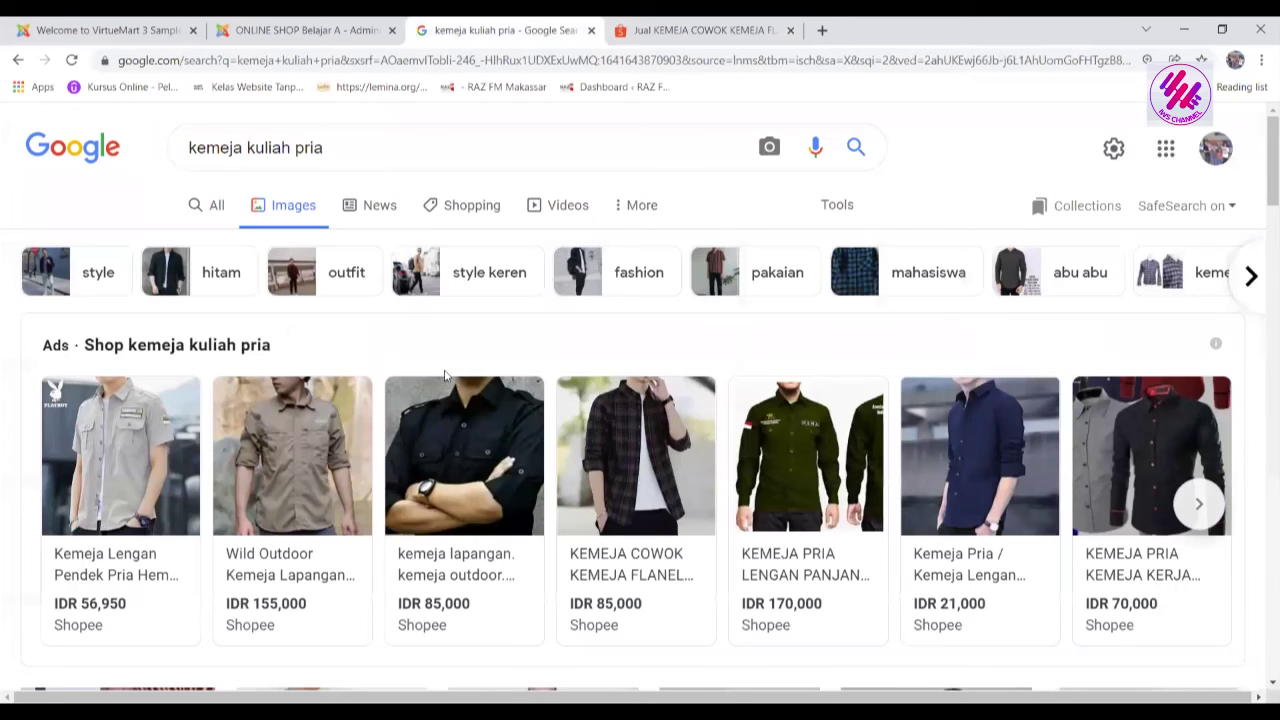
right_click(612, 451)
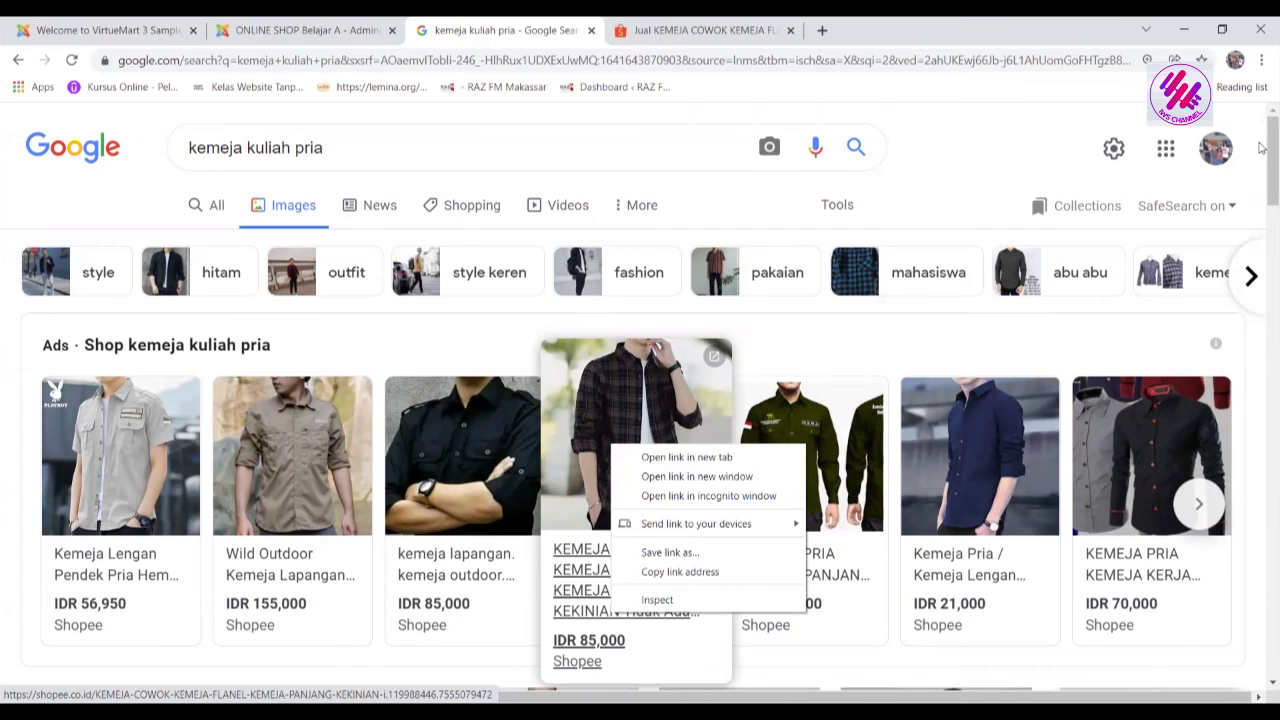
Save the idntimes.com "Style Buat Maba di Hari Kuliah Perdana" photo with the gray shirt as "PIC Kemej pria model 1" in D:\xampp\htdocs\##ARSIP
scroll(1261, 148, down, 8)
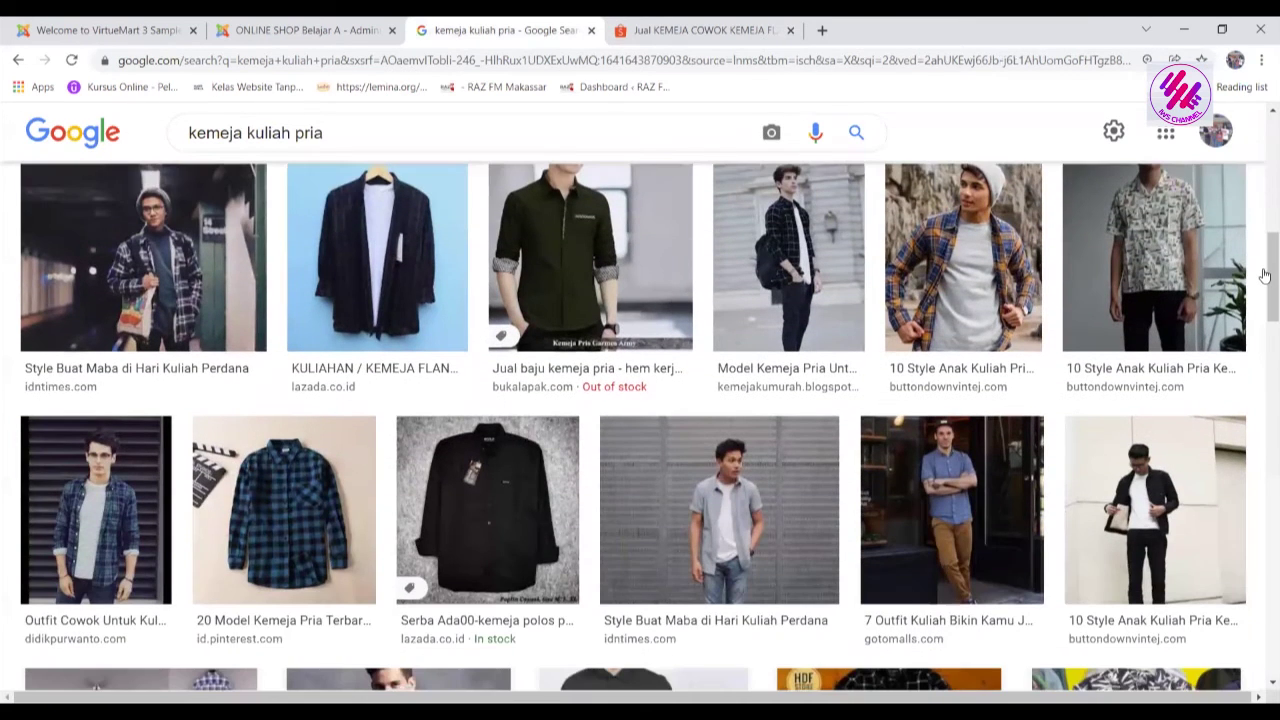
right_click(748, 497)
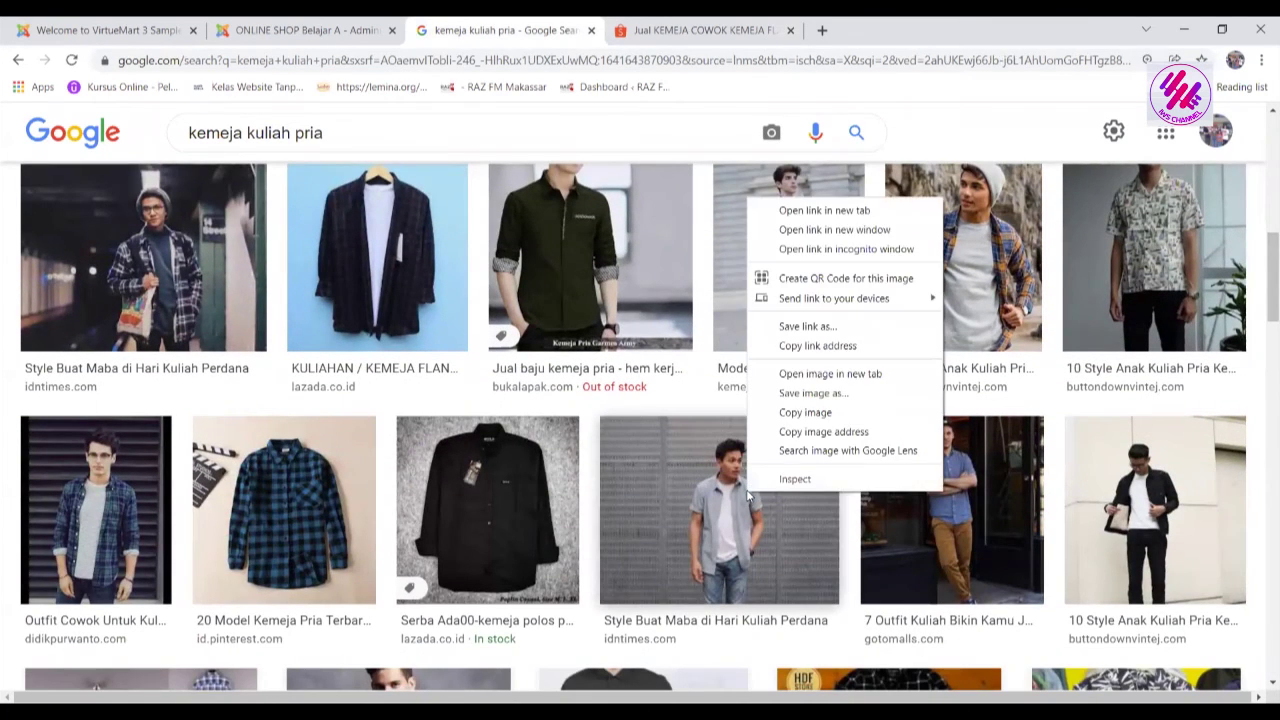
click(865, 395)
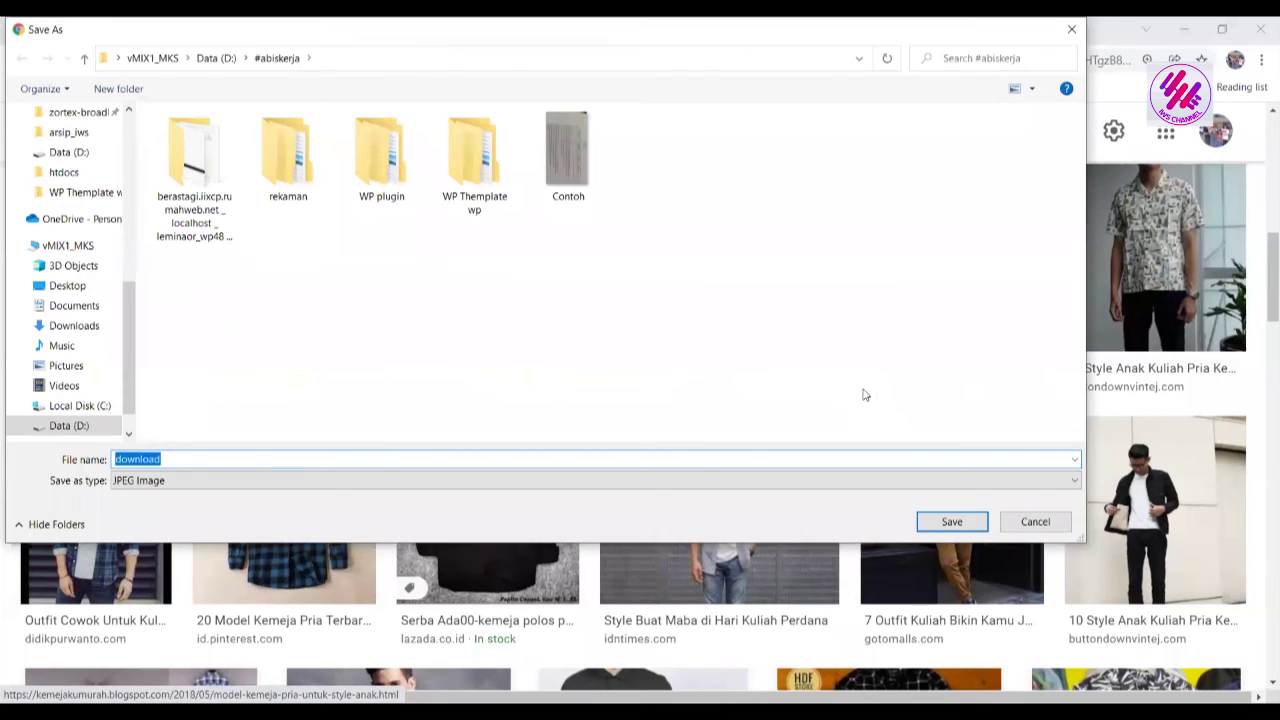
click(218, 59)
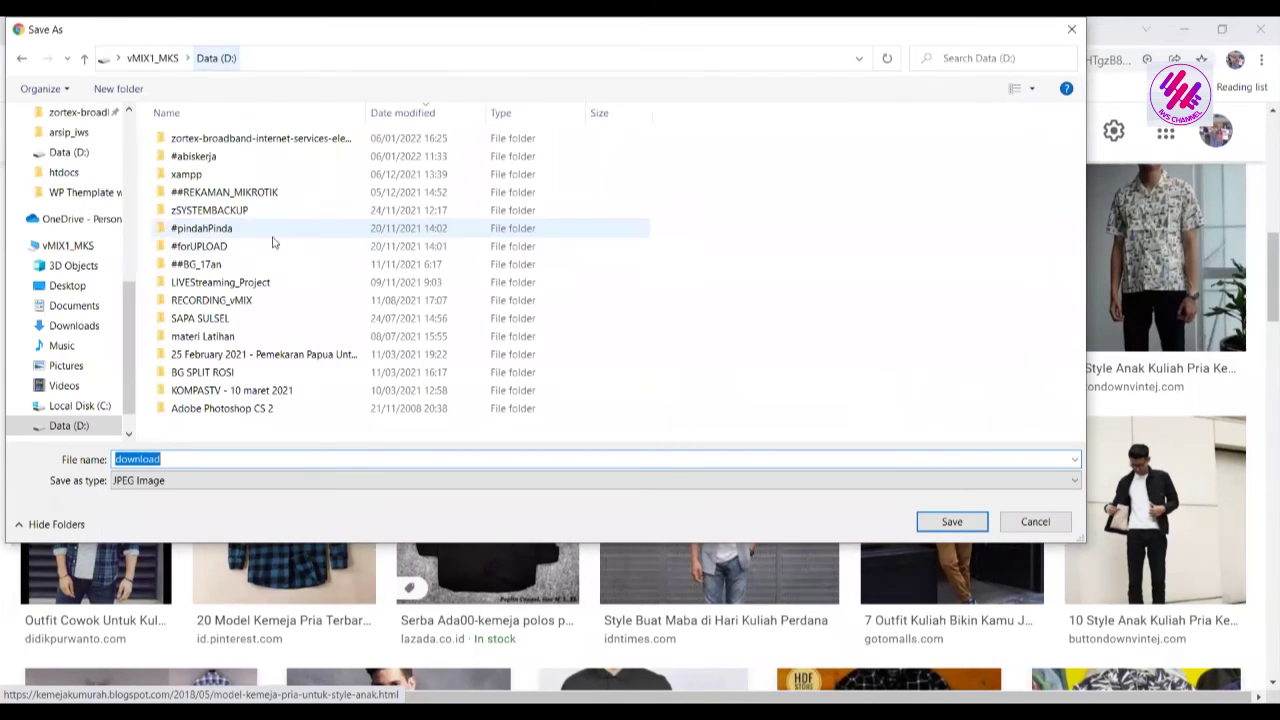
double_click(266, 176)
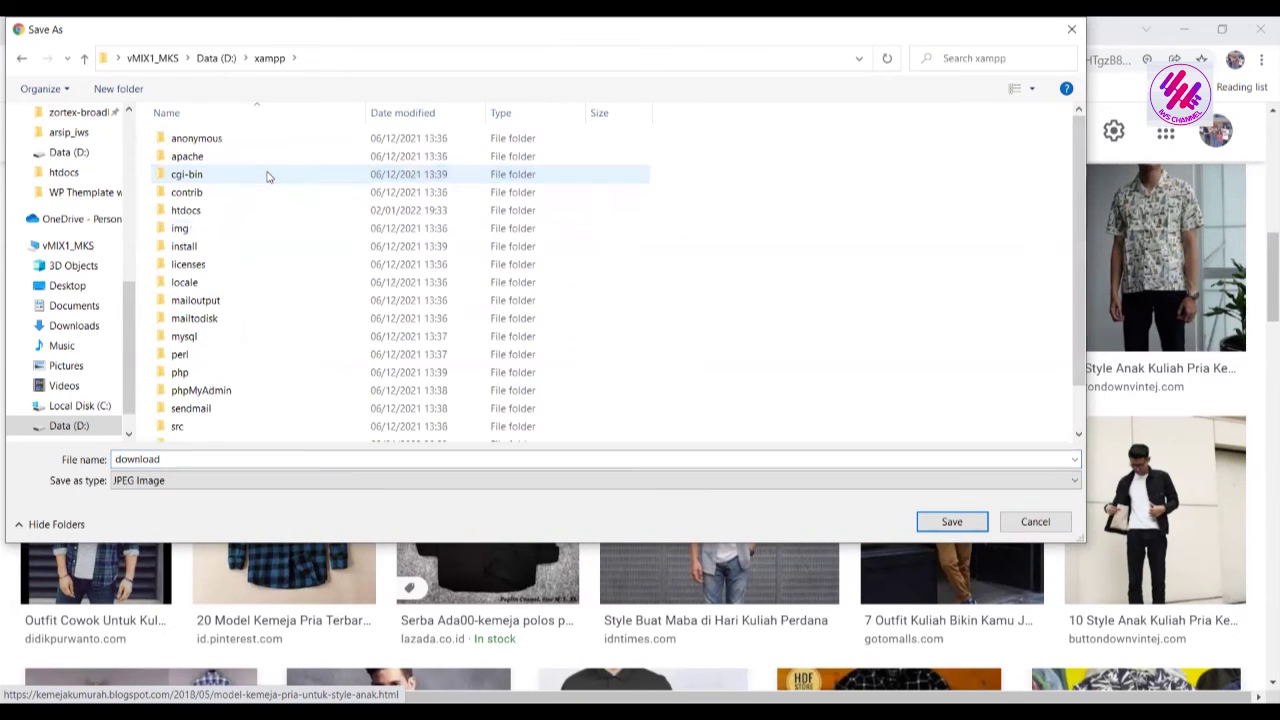
double_click(246, 212)
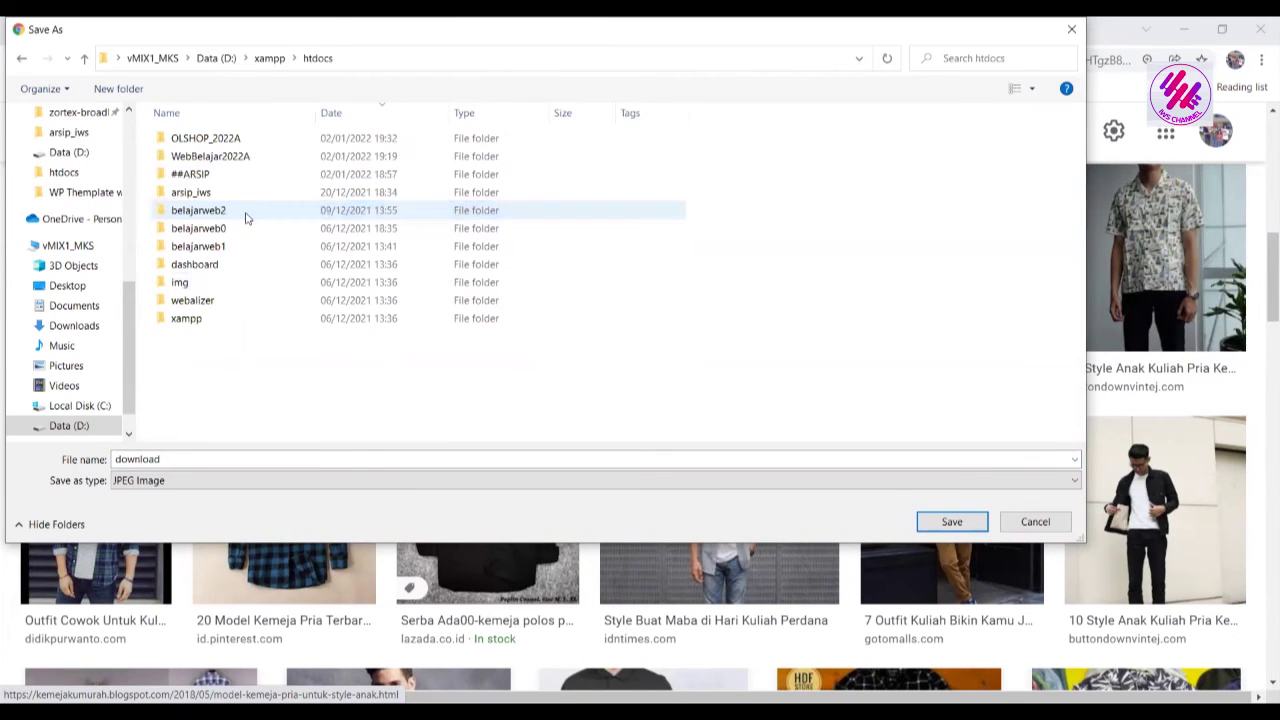
double_click(233, 180)
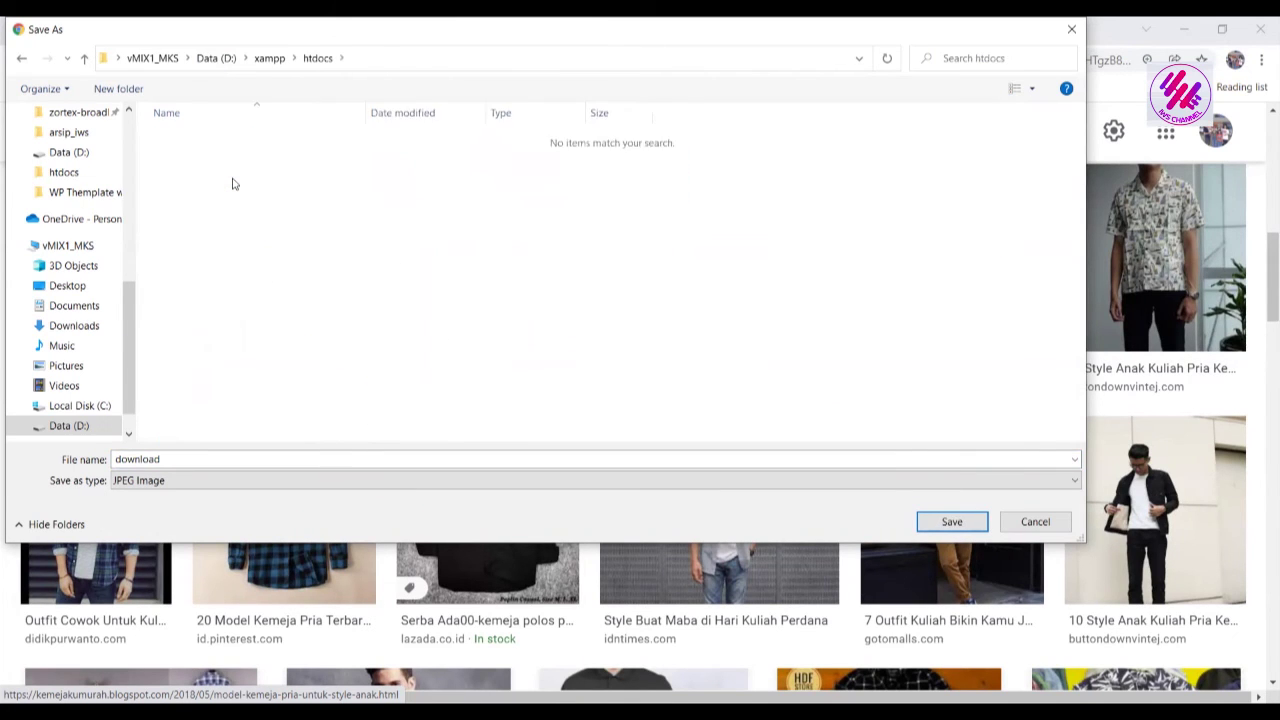
click(342, 458)
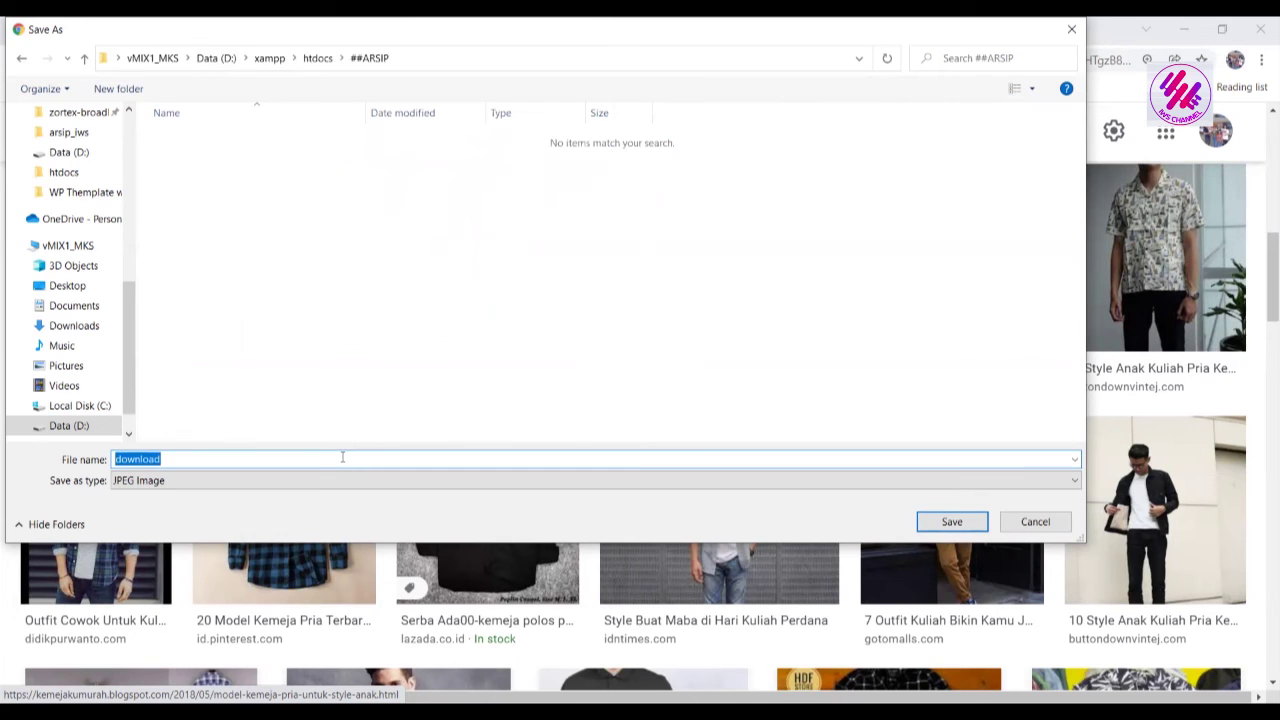
text(PIC Kemej pria model 1)
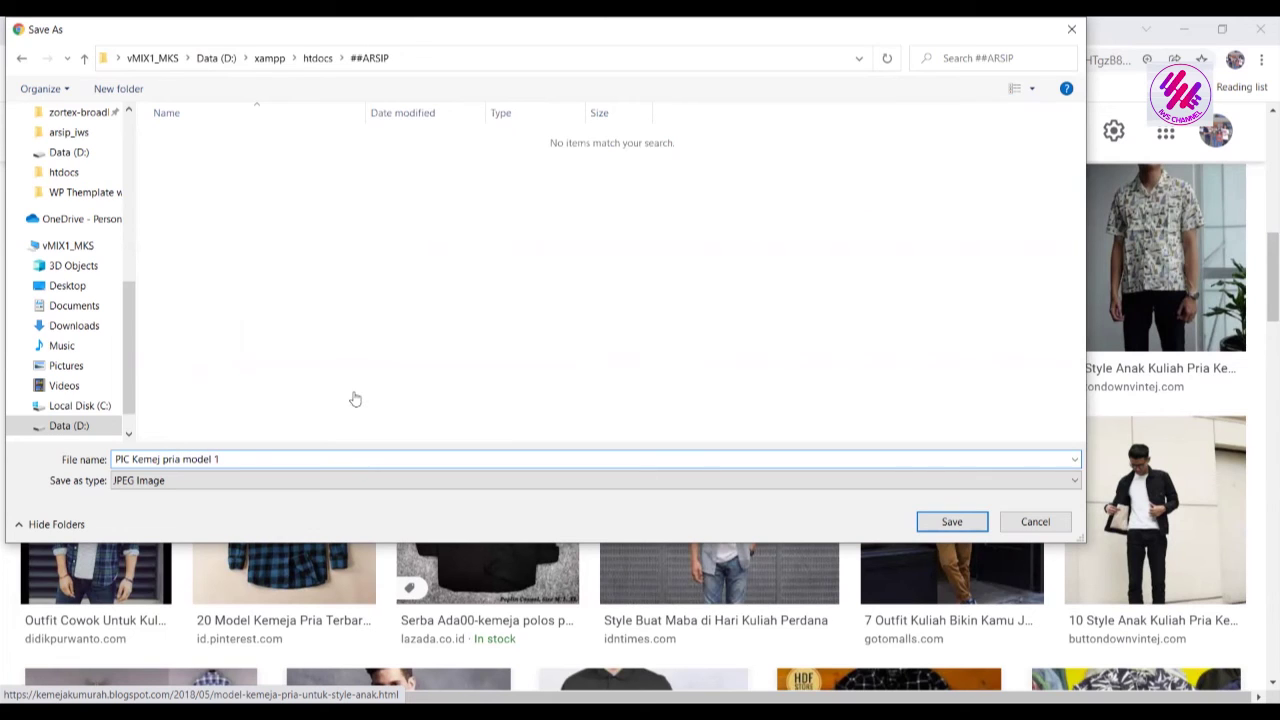
key(Return)
Return to the product in Joomla, set its image action to Upload and choose the file "kemeja p 1.png"
click(305, 30)
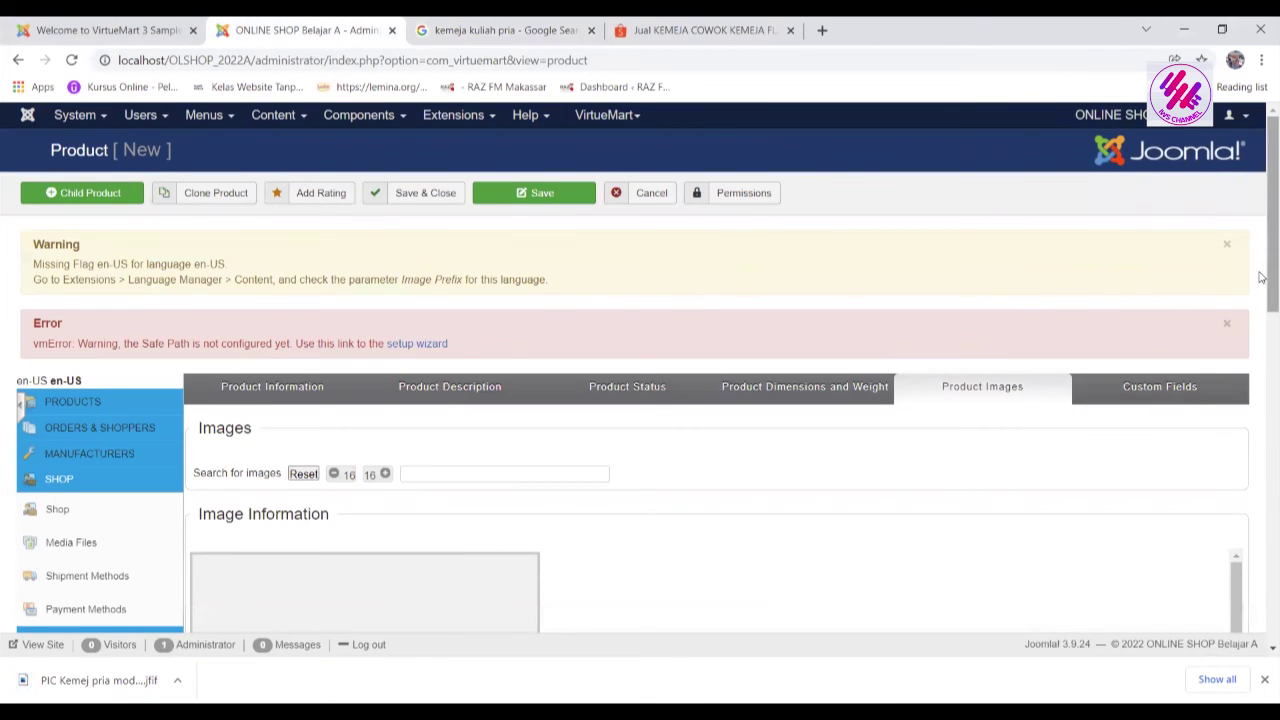
drag(1261, 283, 1260, 625)
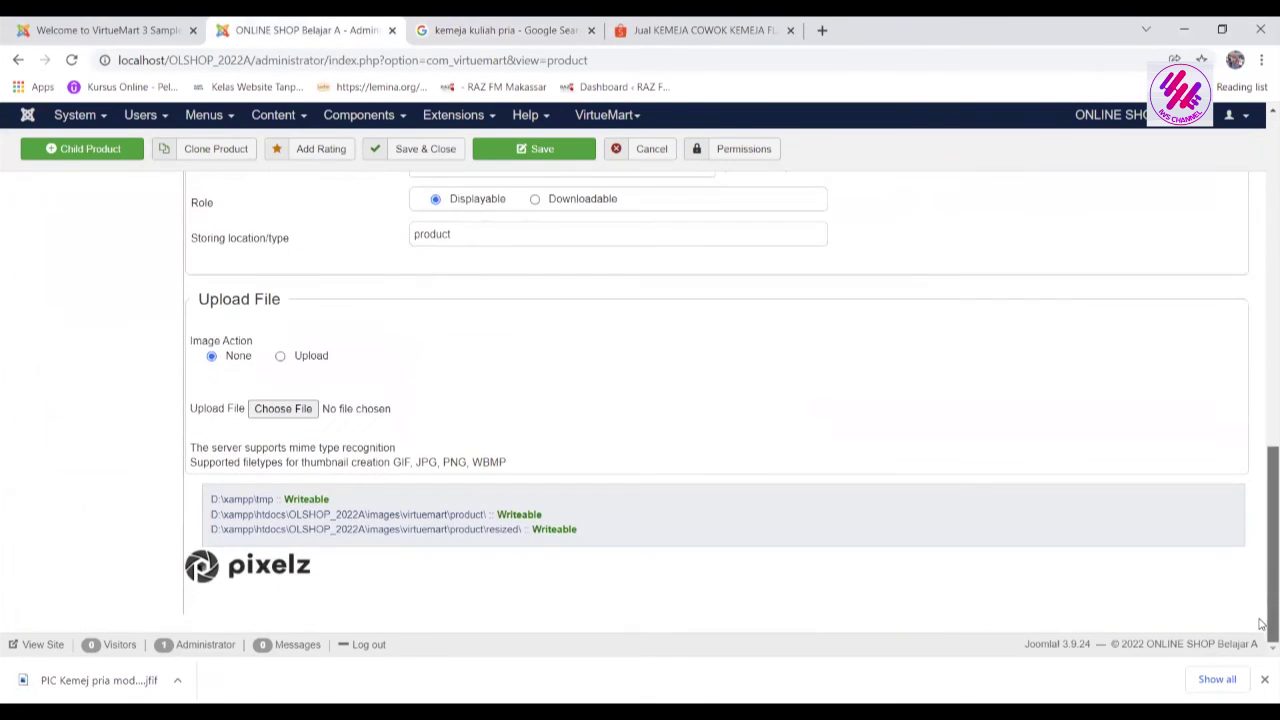
click(281, 362)
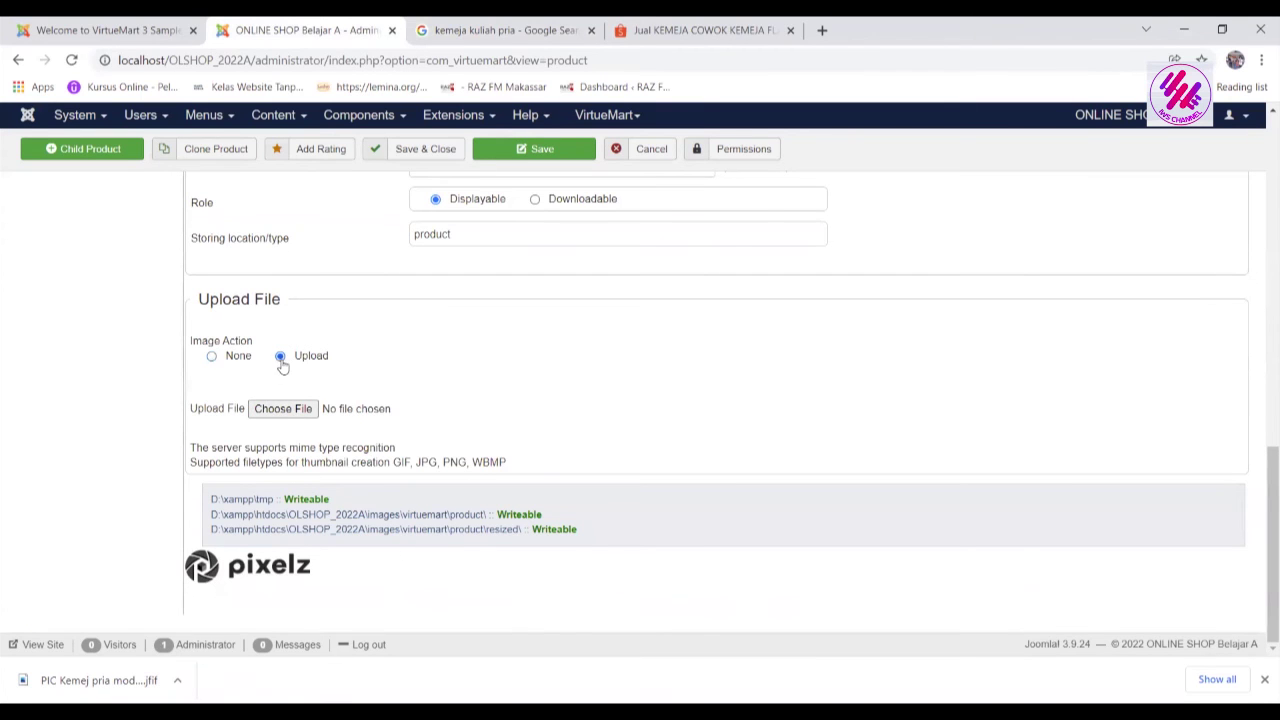
click(284, 409)
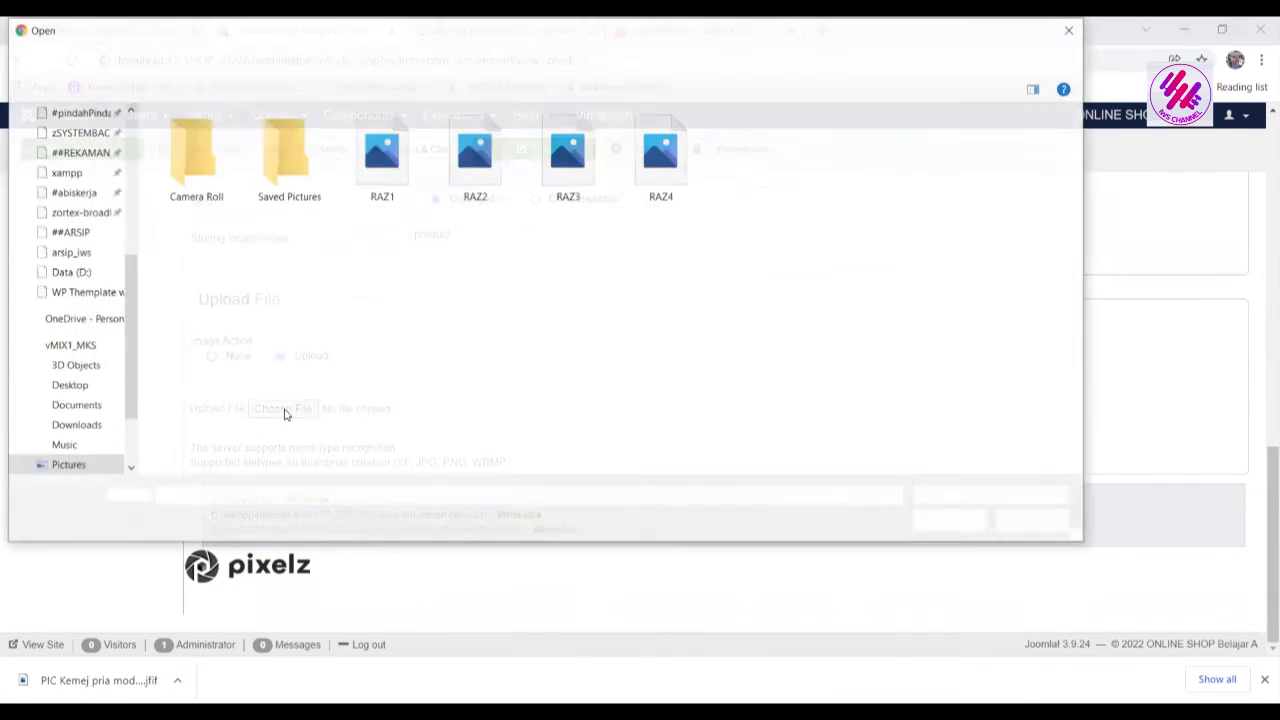
click(951, 522)
Save the product "Kemeja Kulian Pria model 1" and close it to return to the product list
drag(1260, 526, 1262, 222)
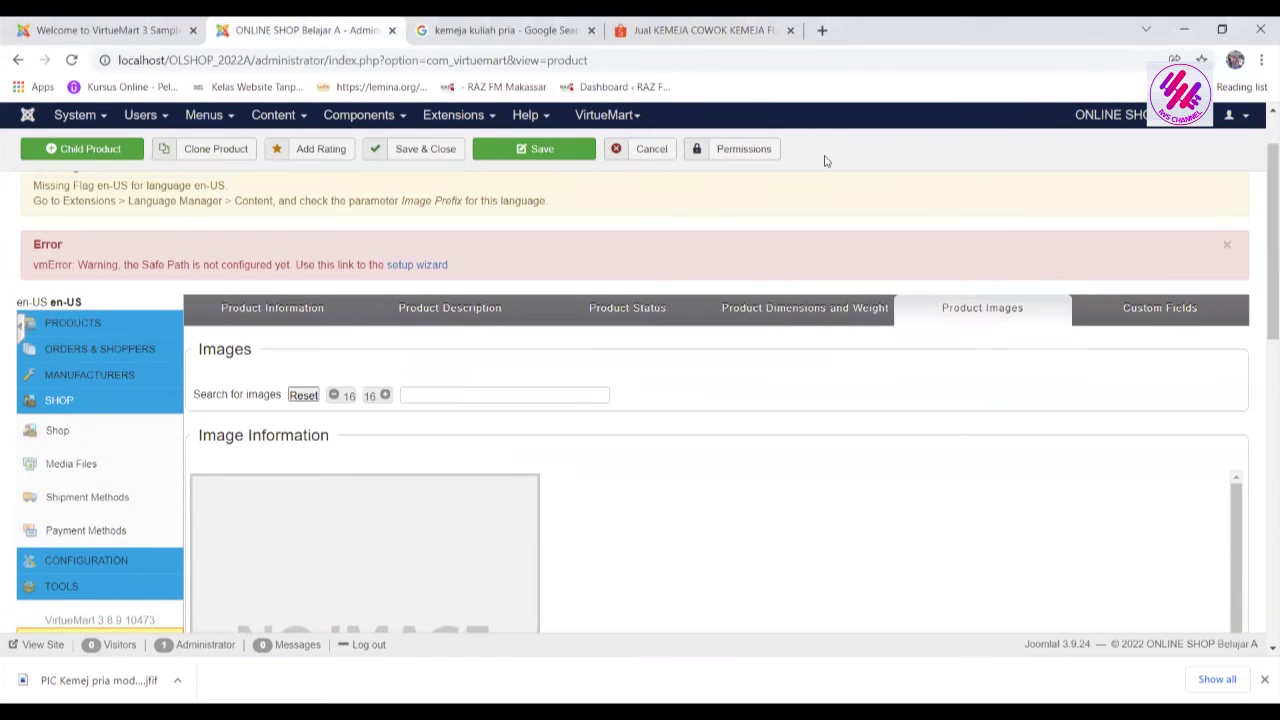
click(410, 152)
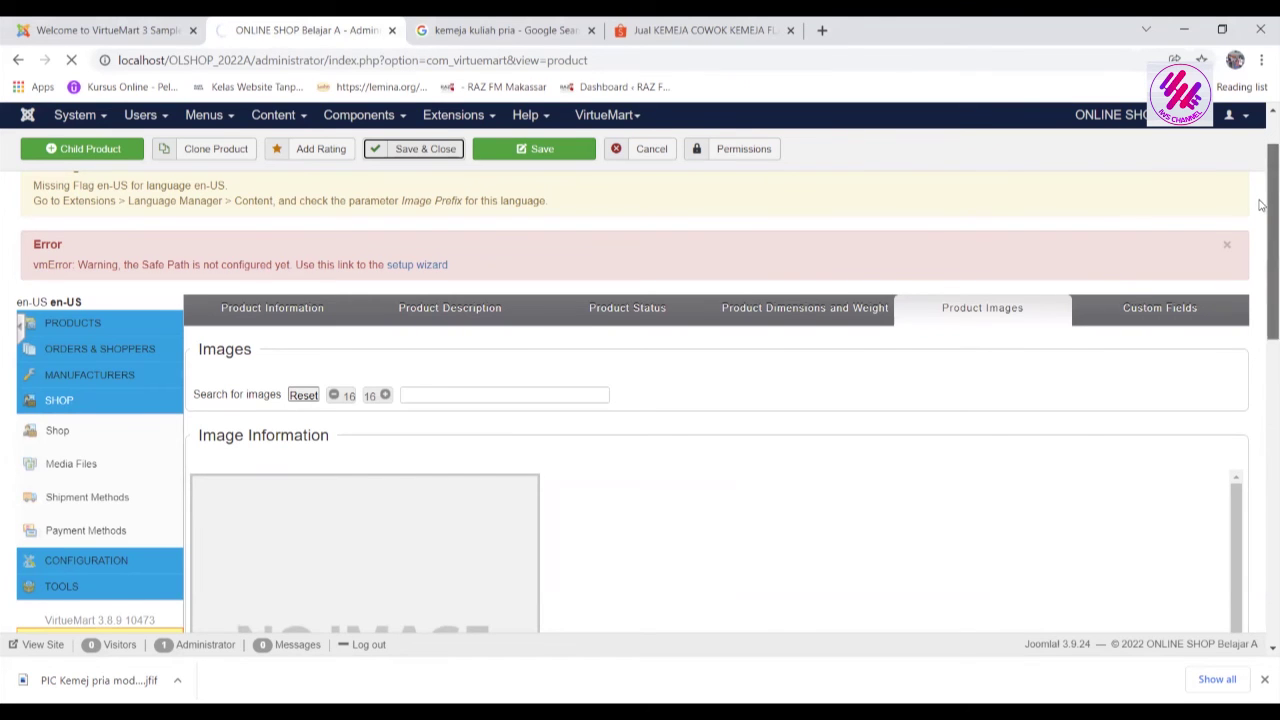
scroll(1262, 204, down, 5)
scroll(1262, 180, up, 6)
scroll(1262, 135, down, 5)
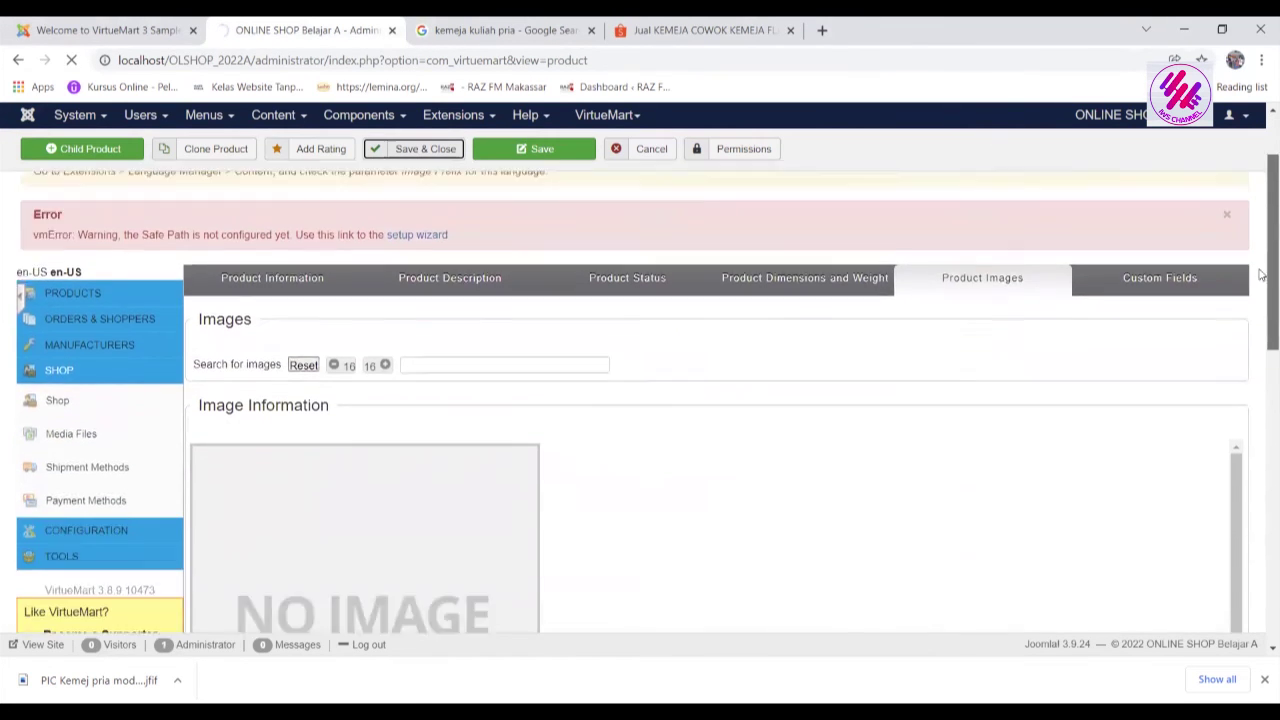
scroll(1262, 335, up, 2)
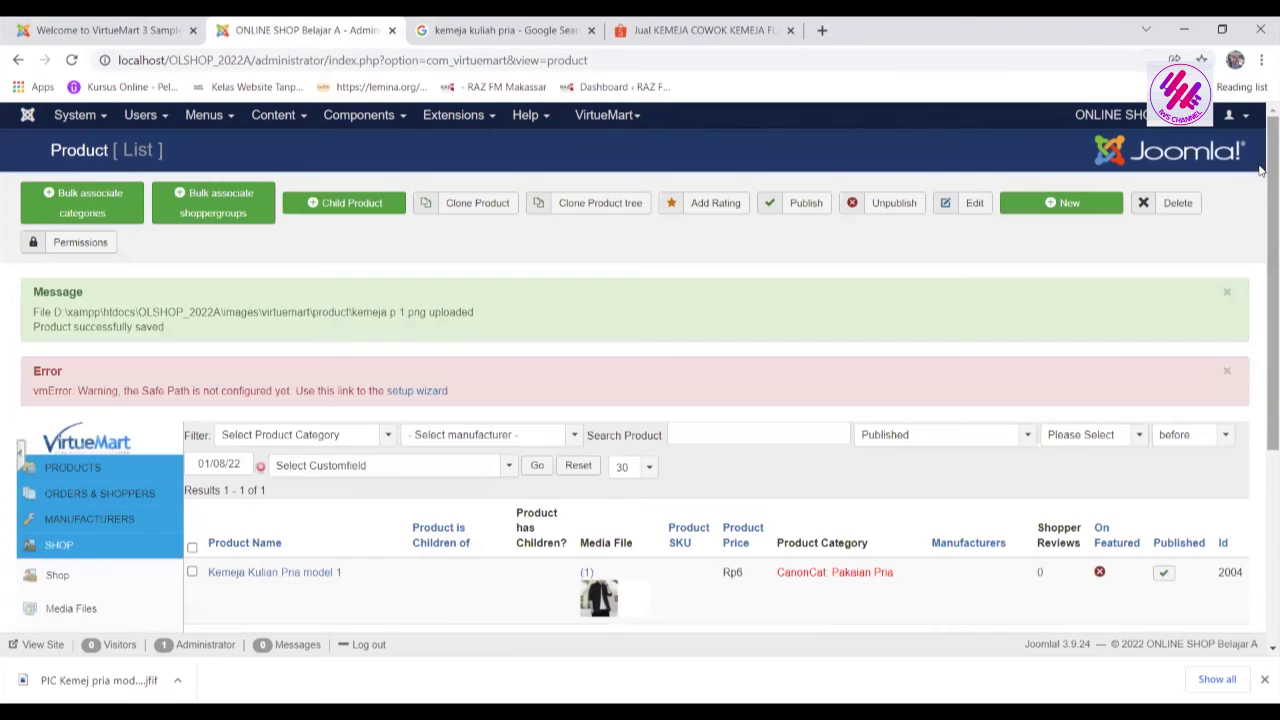
Switch to the shop's front page, reload it and check the displayed categories and products
click(128, 30)
click(71, 60)
drag(1263, 305, 1262, 480)
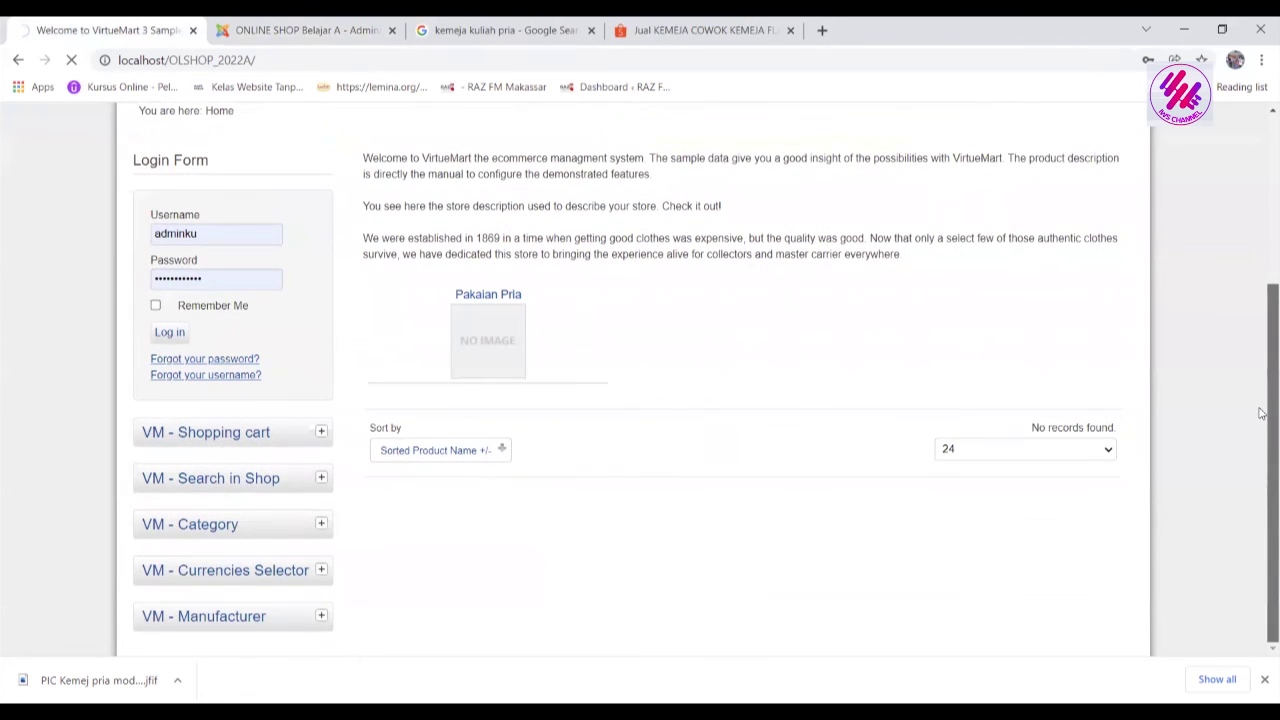
click(1261, 264)
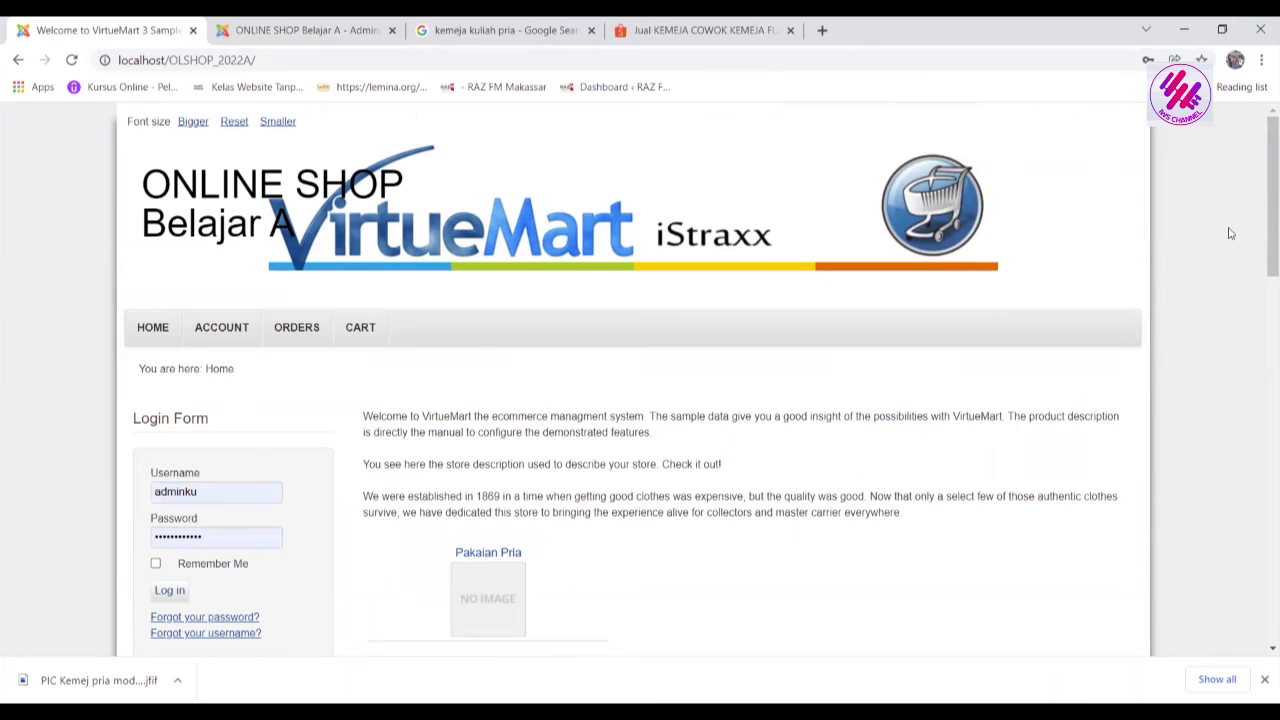
Return to the Joomla administration, open the site modules list from the control panel and unpublish the Login Form module
drag(1260, 229, 1261, 382)
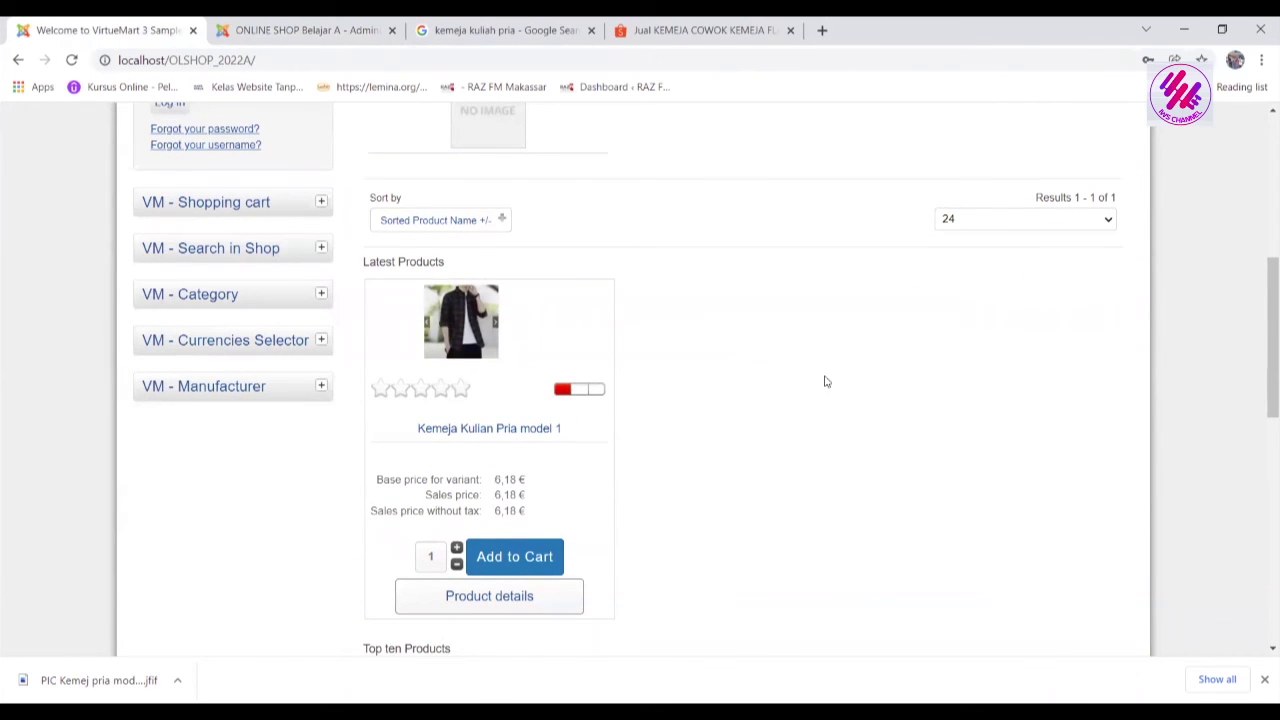
drag(1261, 350, 1261, 244)
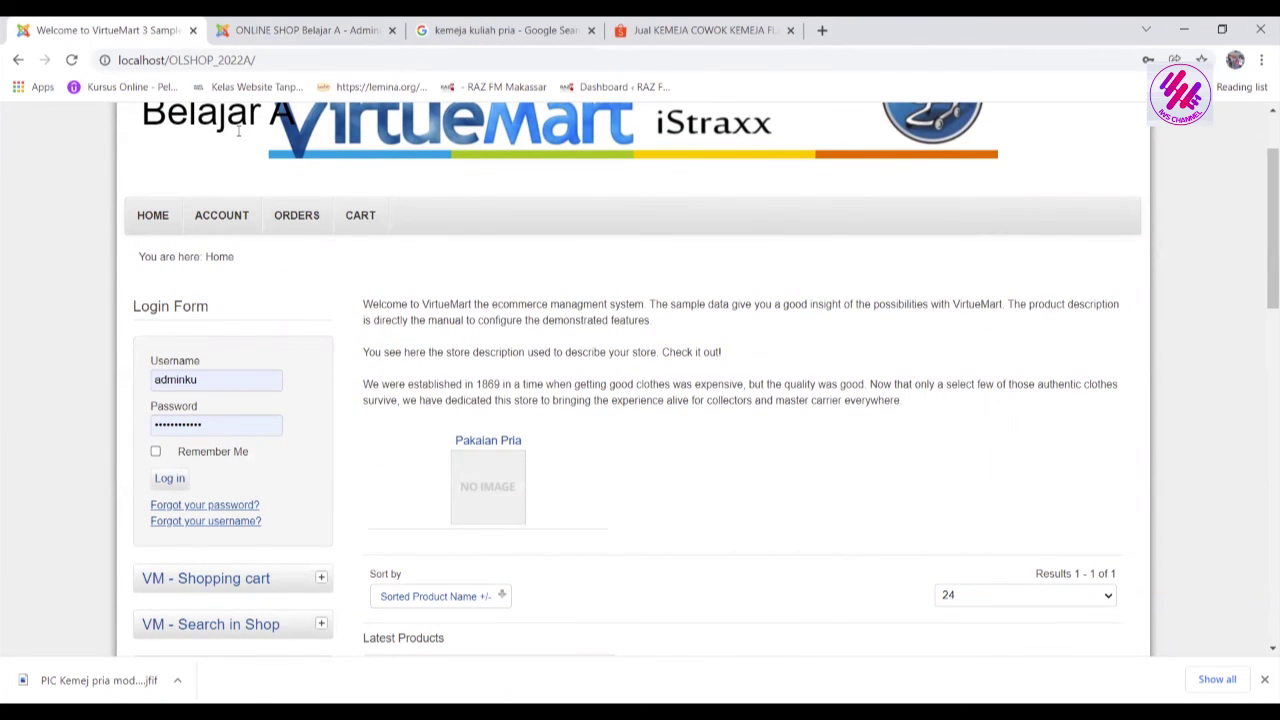
click(280, 30)
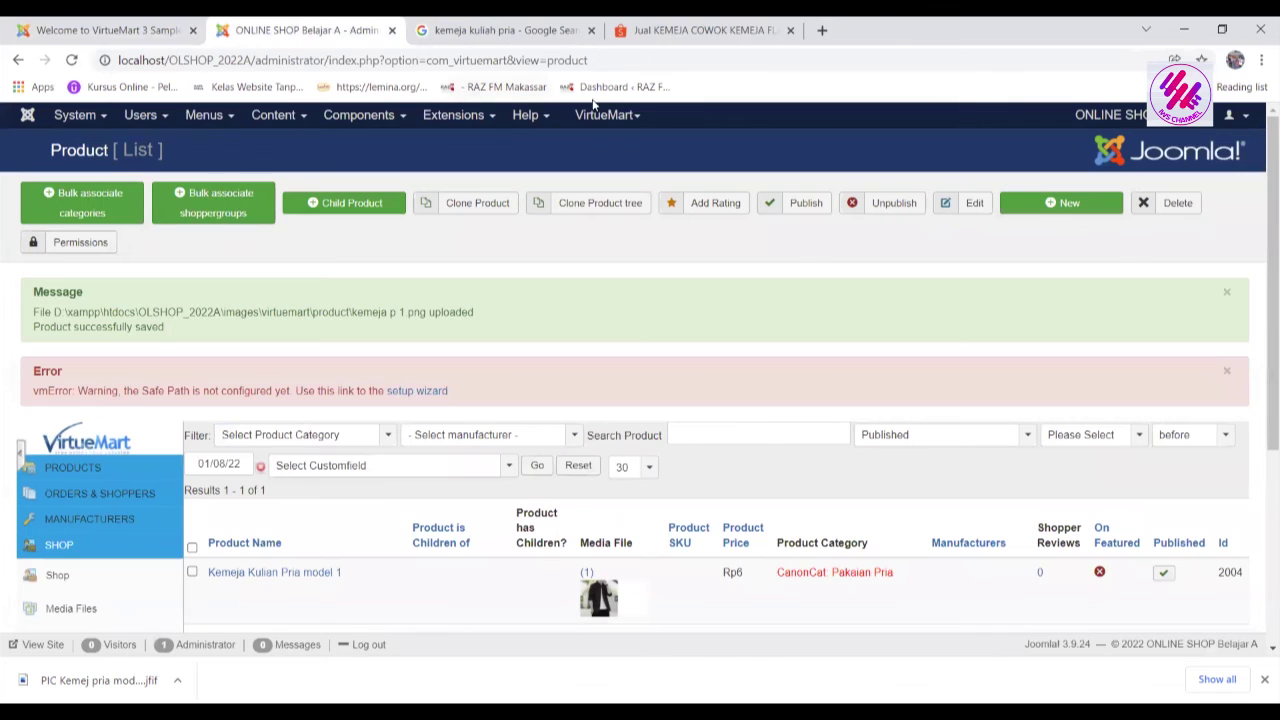
click(82, 117)
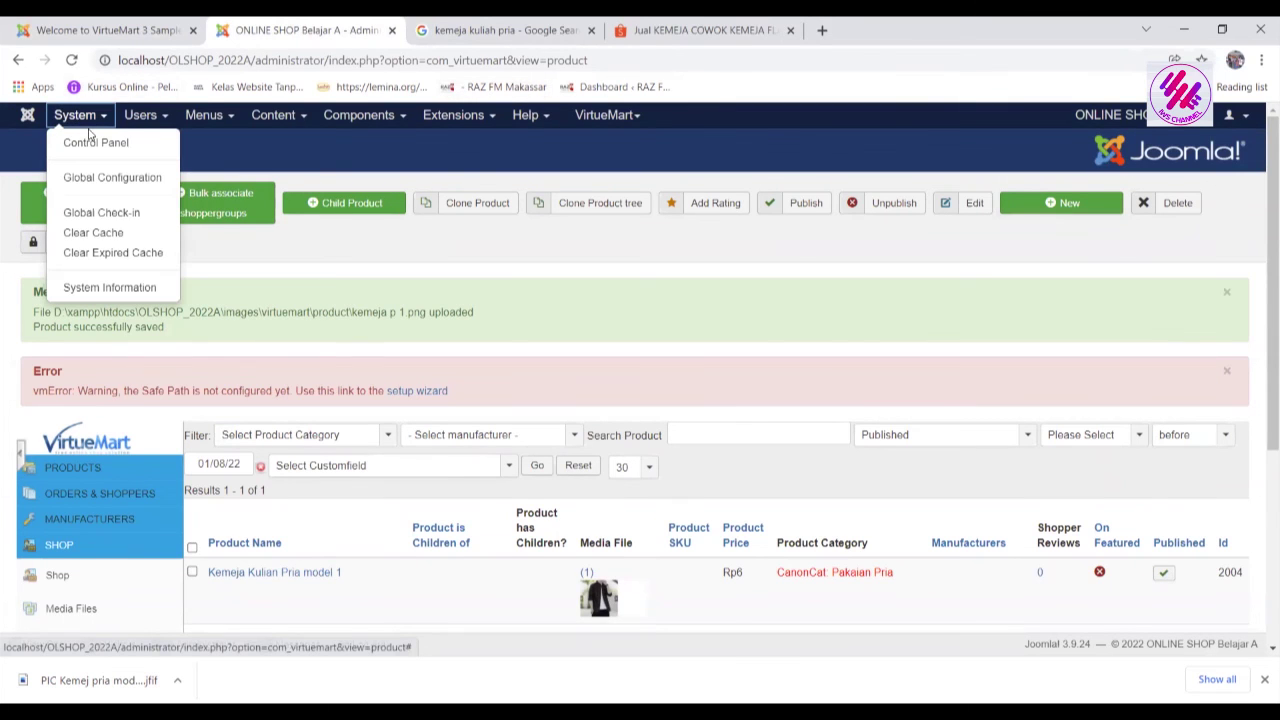
click(90, 145)
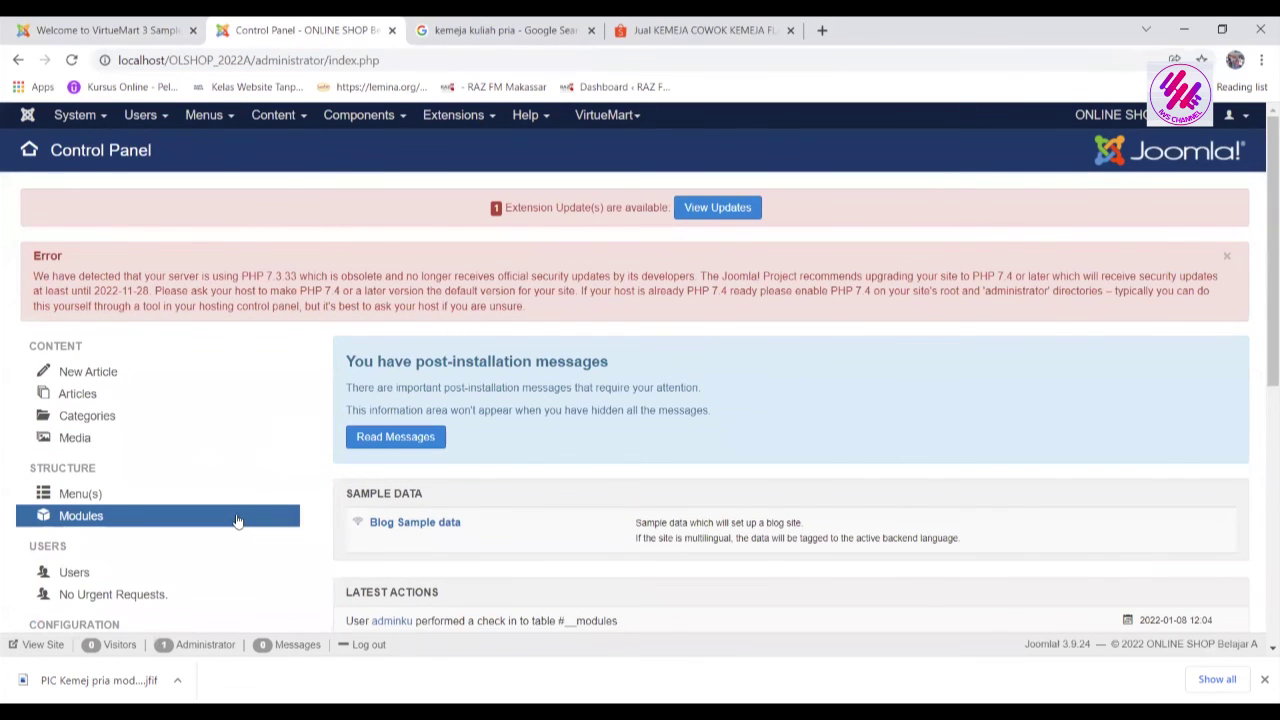
click(237, 520)
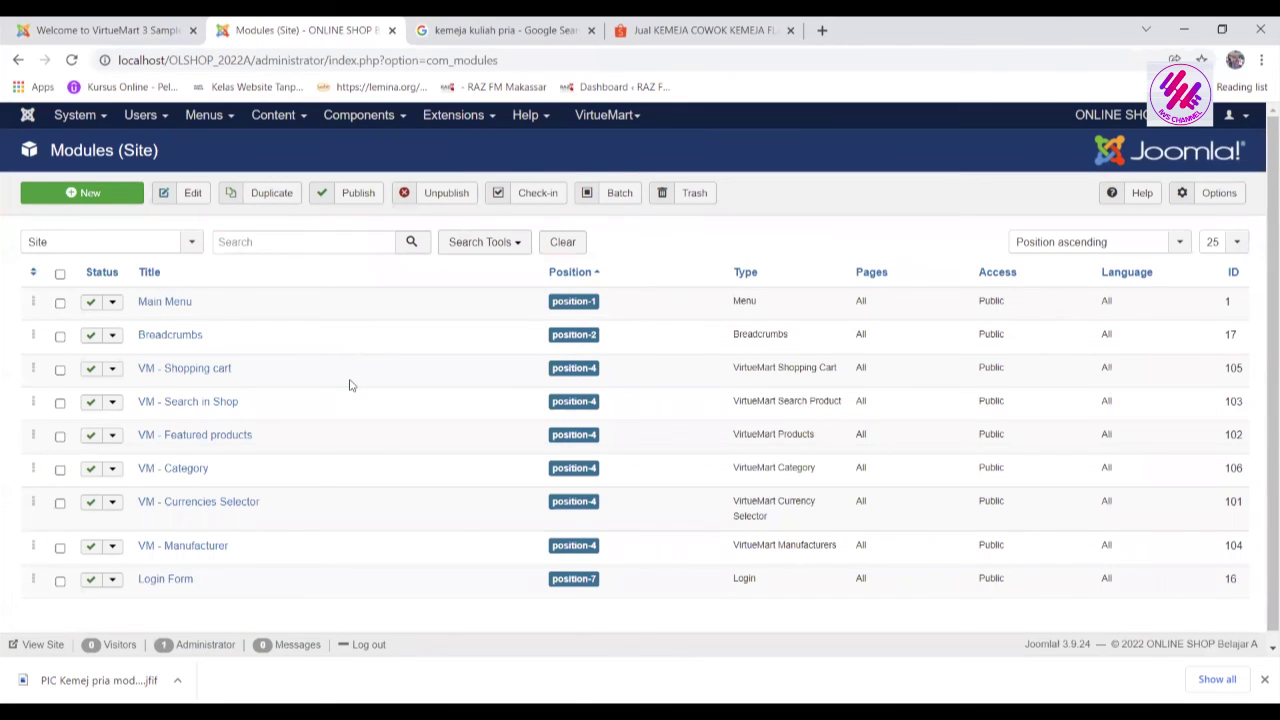
click(91, 581)
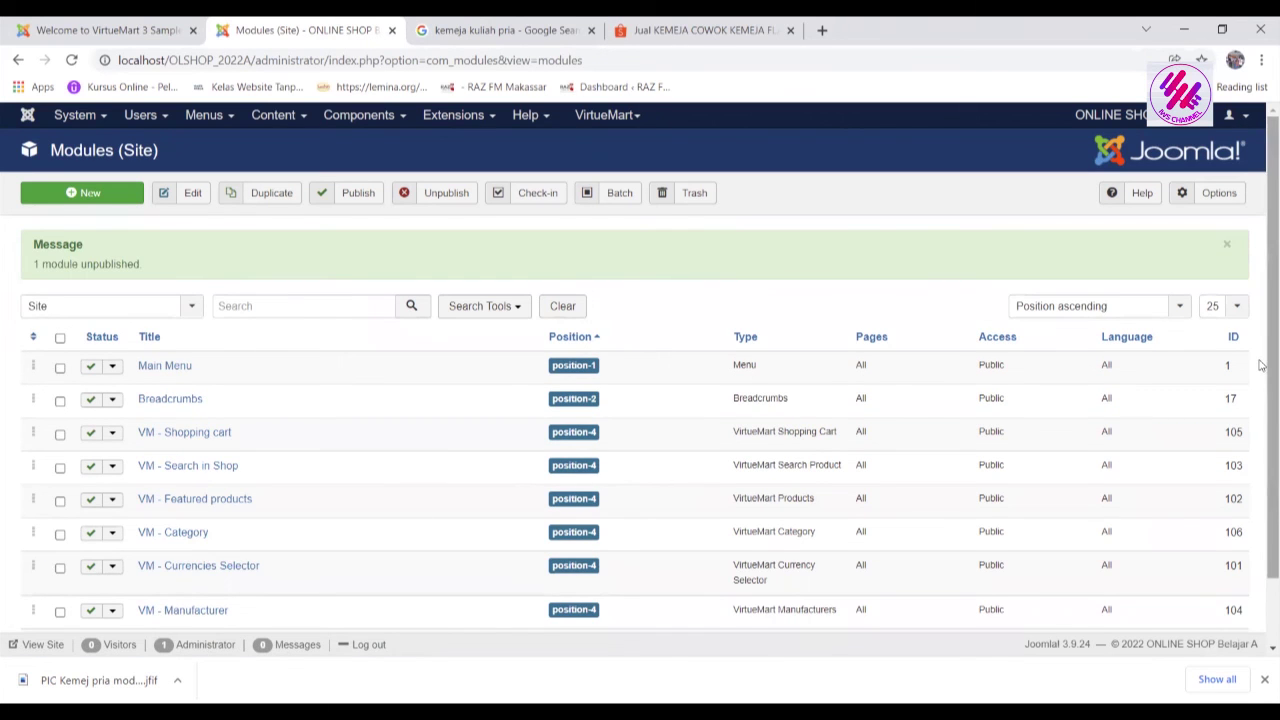
scroll(1262, 420, down, 2)
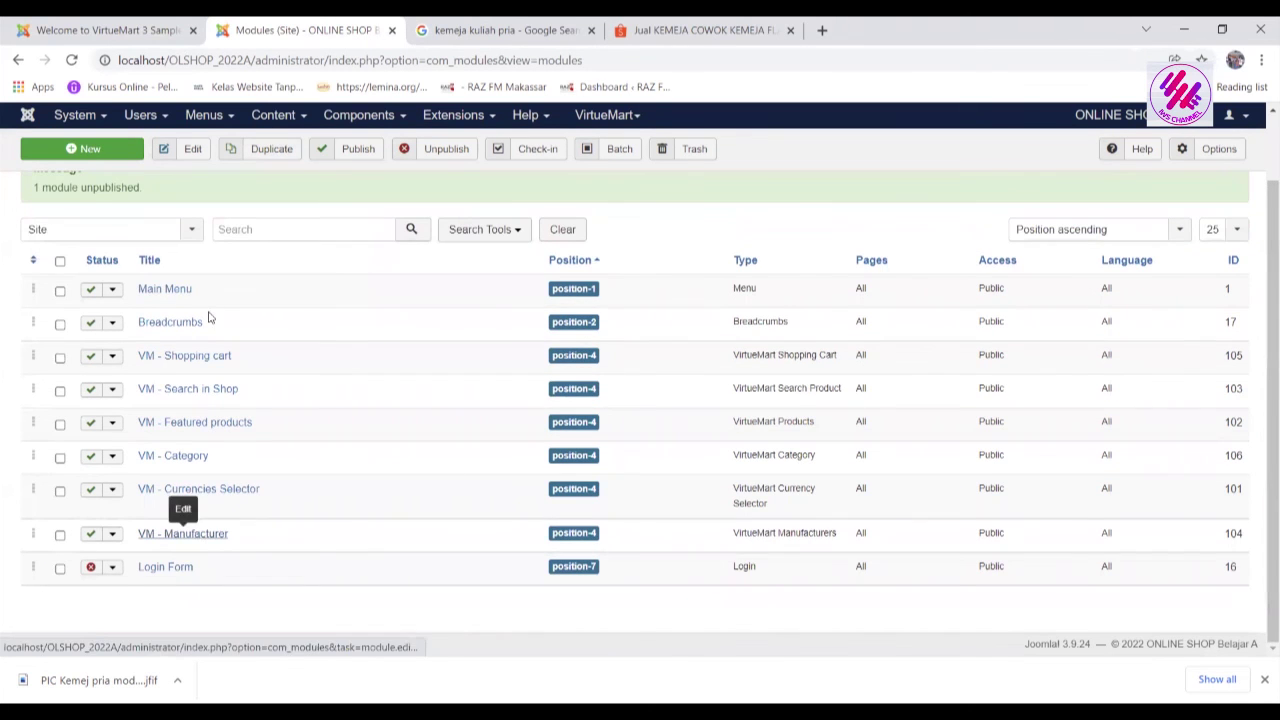
Switch to the shop's front page, reload it and check the side column's modules without the login form
click(138, 32)
click(72, 61)
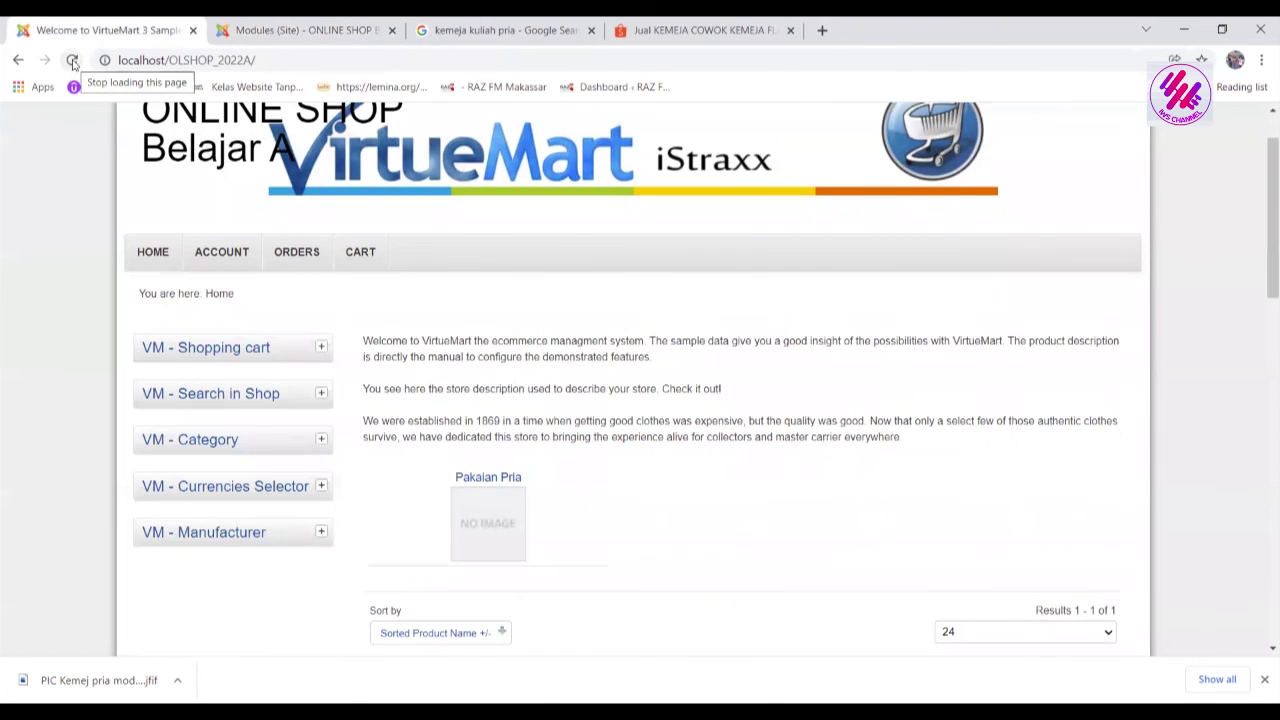
drag(1262, 160, 1262, 92)
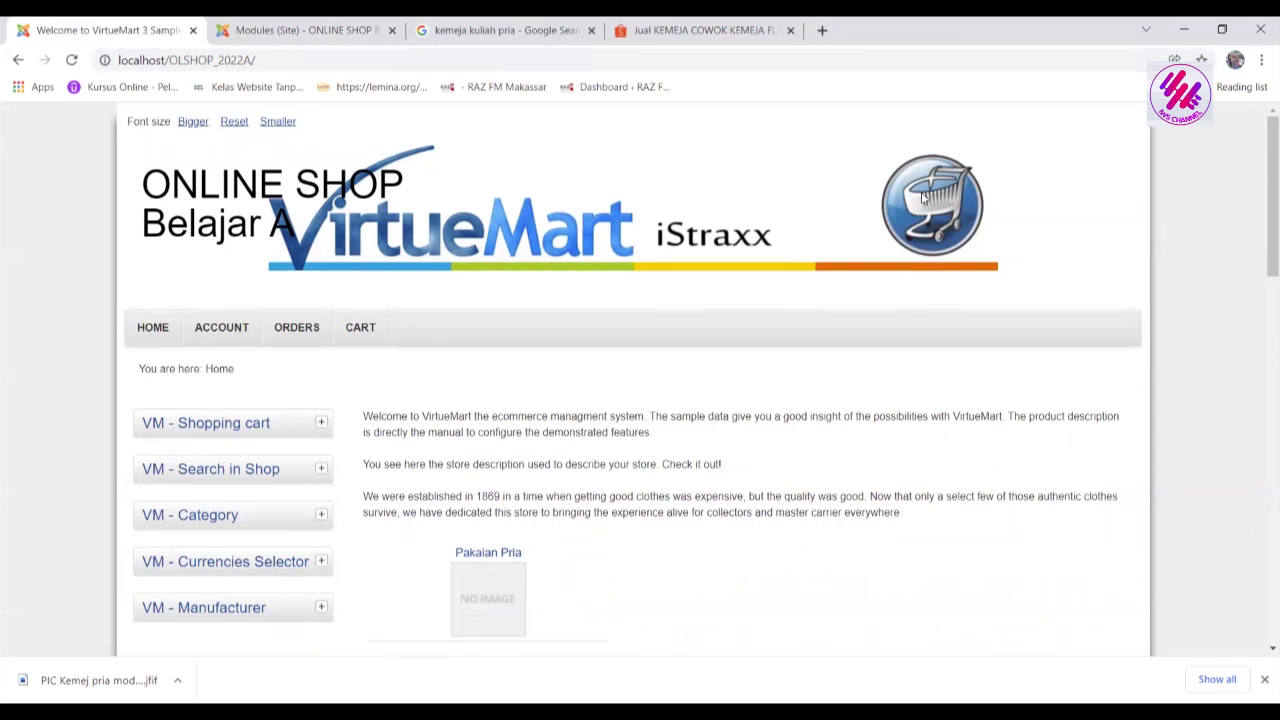
mouse_move(1262, 190)
mouse_down()
mouse_move(1262, 275)
mouse_move(1262, 190)
mouse_up()
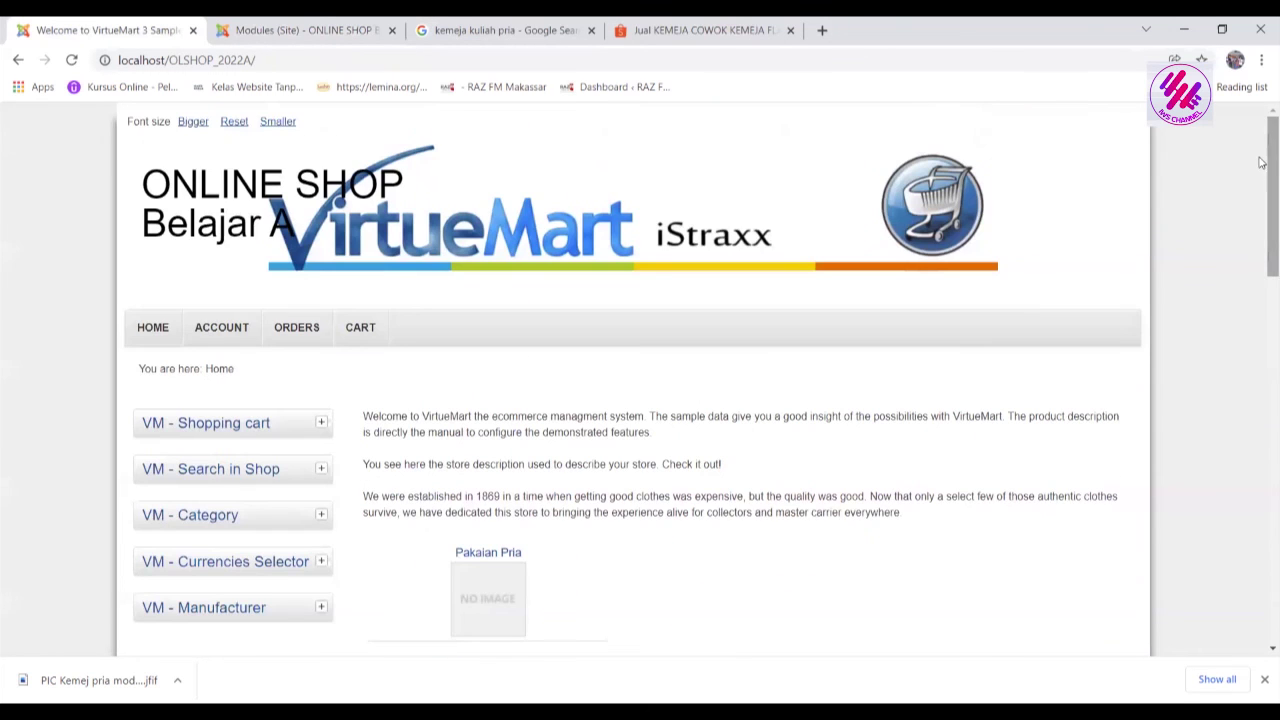